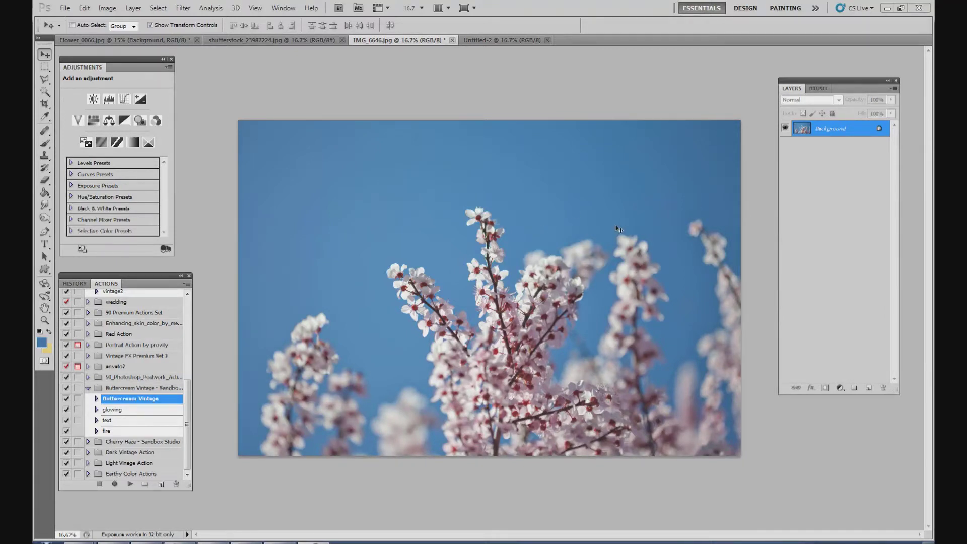
Look through the parchment, IMG_6646 blossom photo and blank Untitled-2 documents, ending on IMG_6646.
{"action": "left_click", "coordinate": [265, 39]}
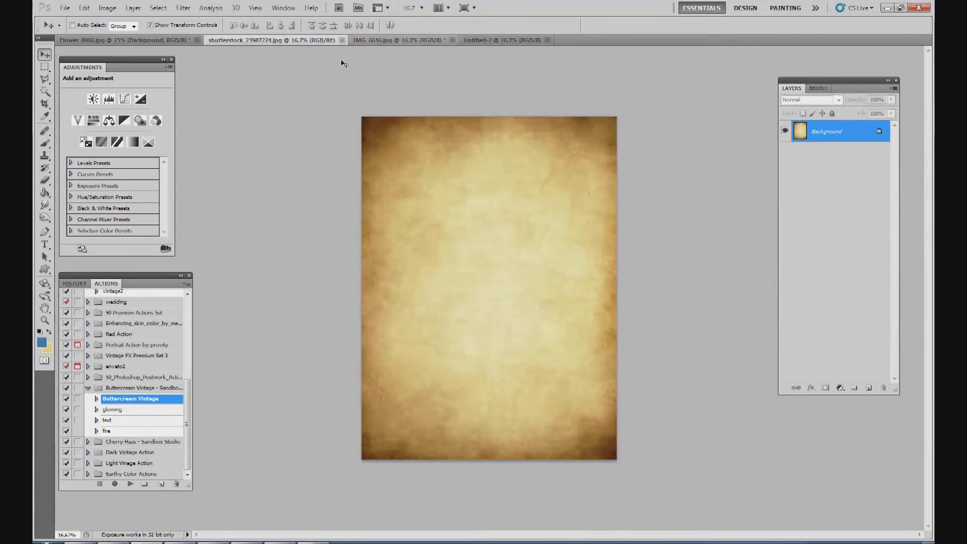
{"action": "left_click", "coordinate": [368, 40]}
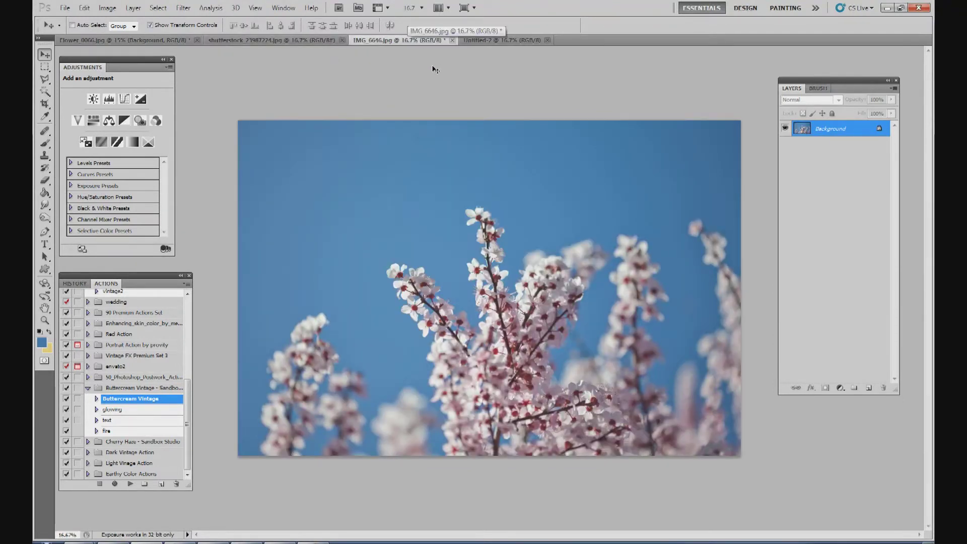
{"action": "left_click", "coordinate": [467, 41]}
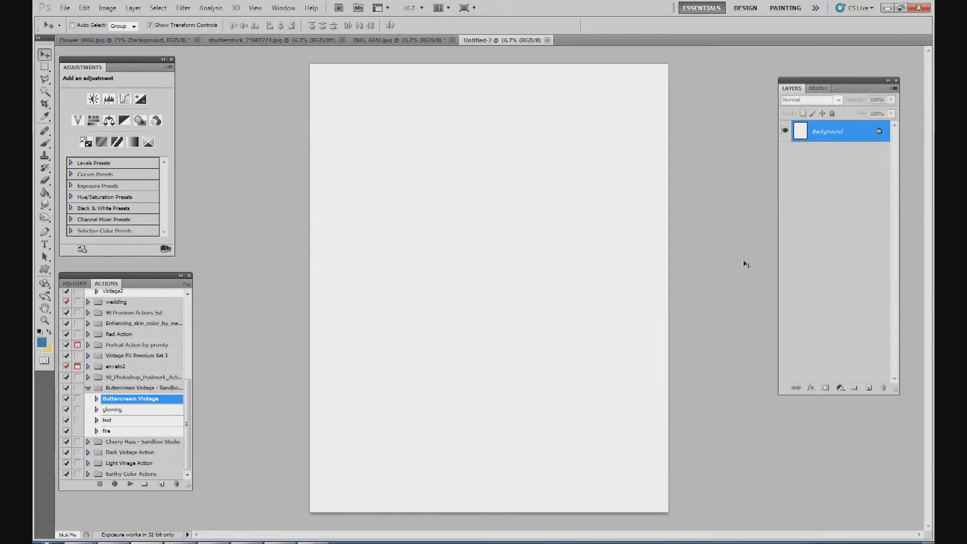
{"action": "left_click", "coordinate": [411, 40]}
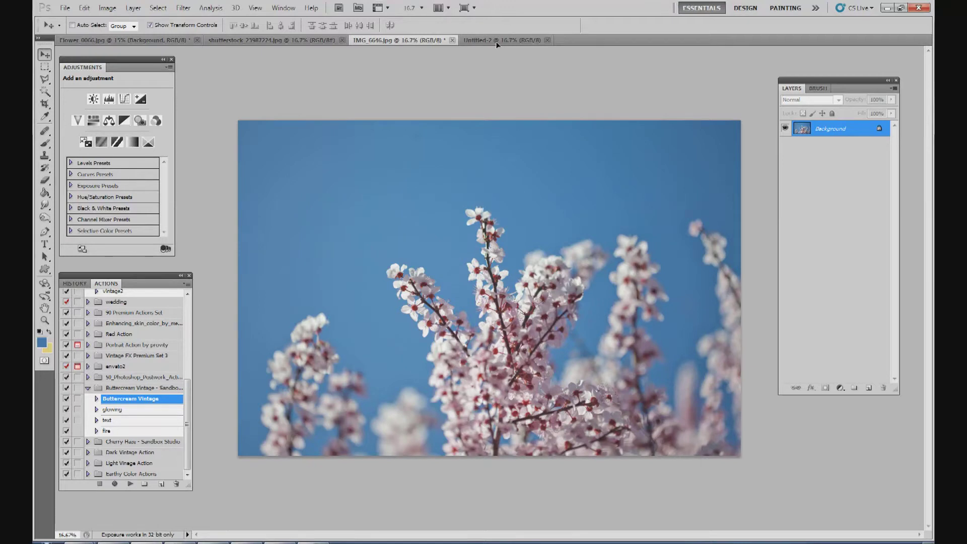
Drag the blossom photo into Untitled-2 as Layer 1, flip it vertically and move it to the page top.
{"action": "left_click_drag", "start_coordinate": [496, 44], "coordinate": [565, 252]}
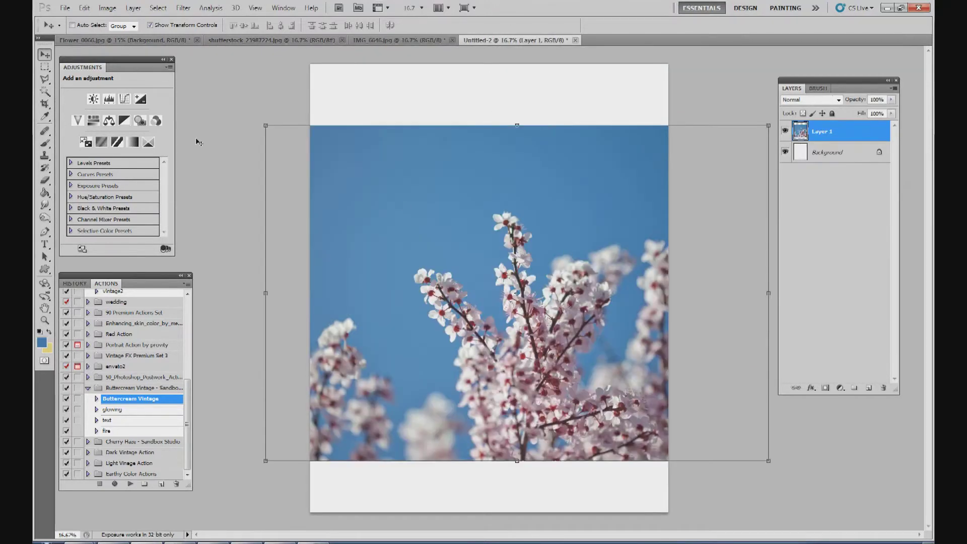
{"action": "left_click", "coordinate": [107, 7]}
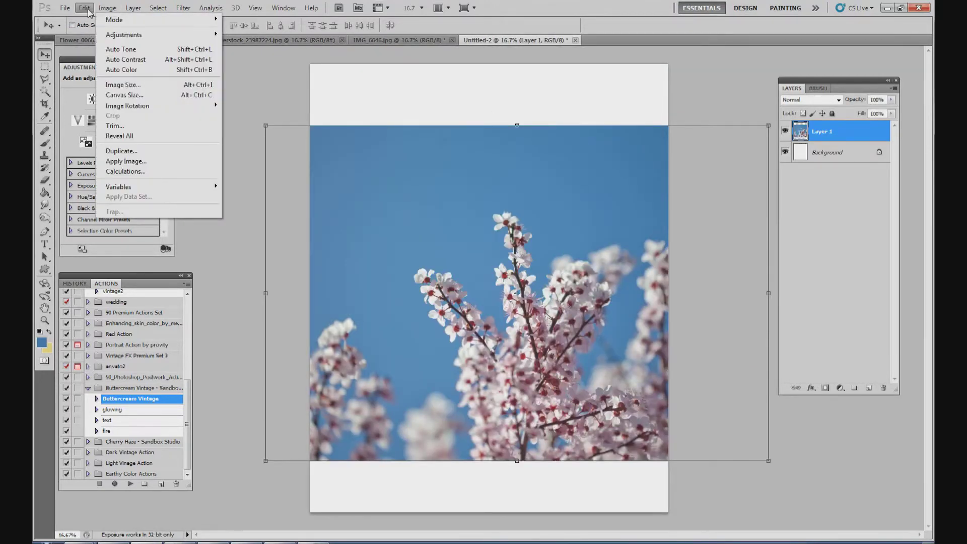
{"action": "mouse_move", "coordinate": [86, 10]}
{"action": "mouse_move", "coordinate": [204, 217]}
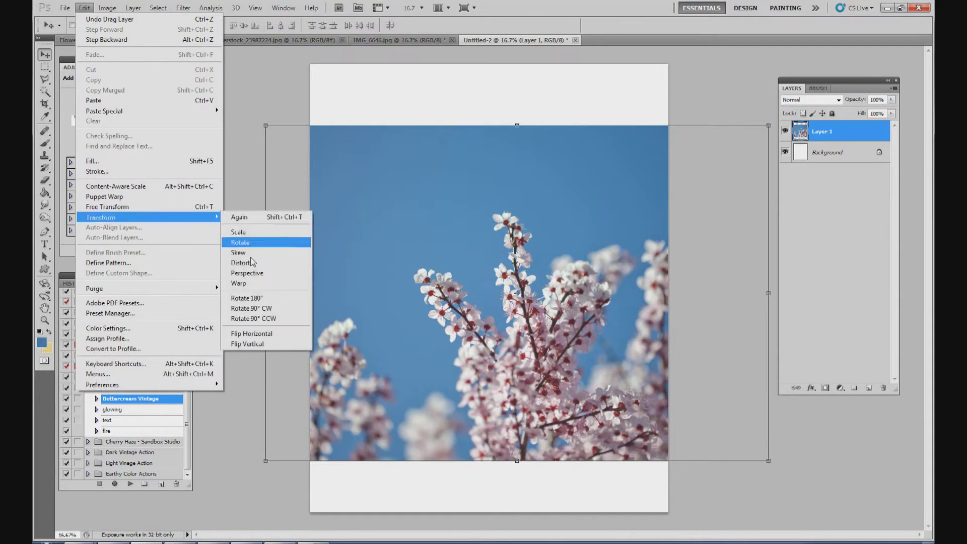
{"action": "left_click", "coordinate": [265, 343]}
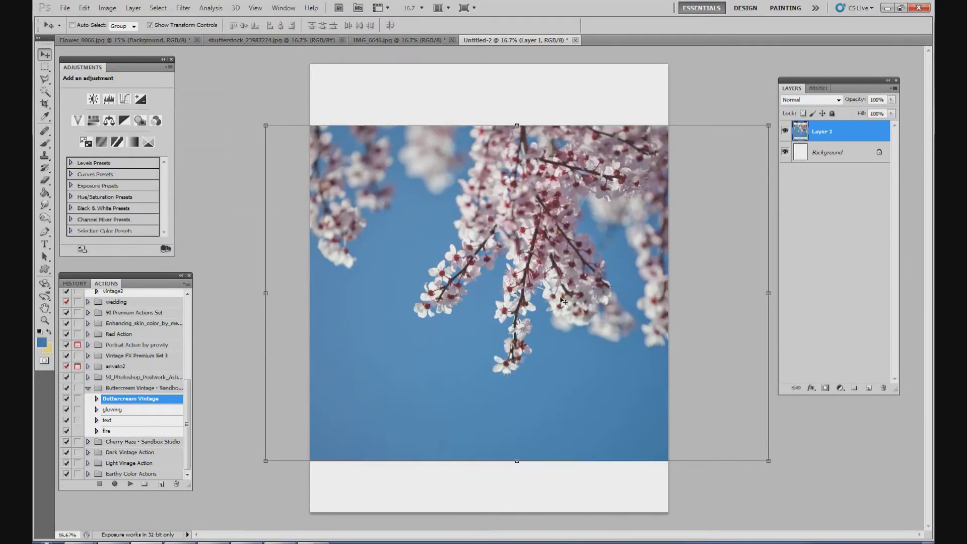
{"action": "left_click_drag", "start_coordinate": [604, 306], "coordinate": [526, 234]}
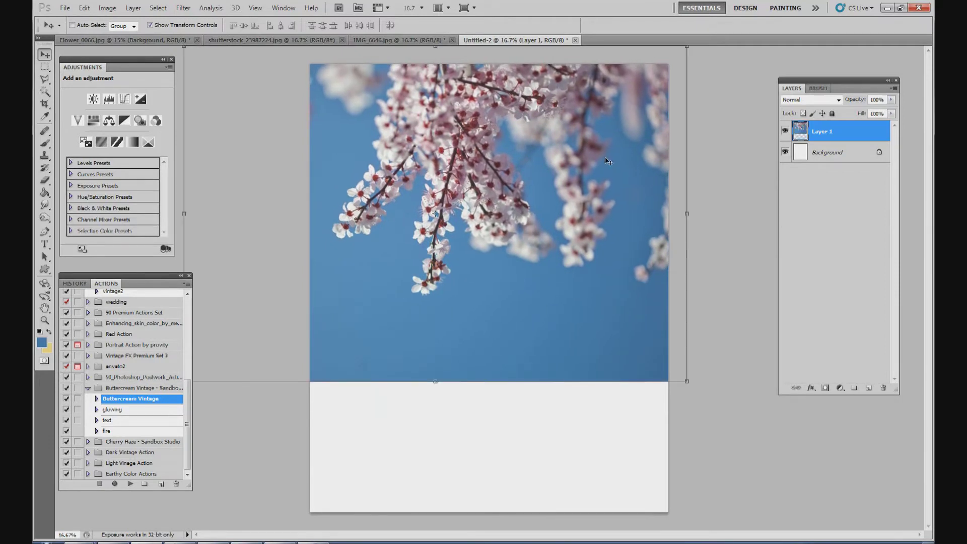
Select Layer 1 in the Layers panel and bring up its layer options.
{"action": "left_click", "coordinate": [840, 157]}
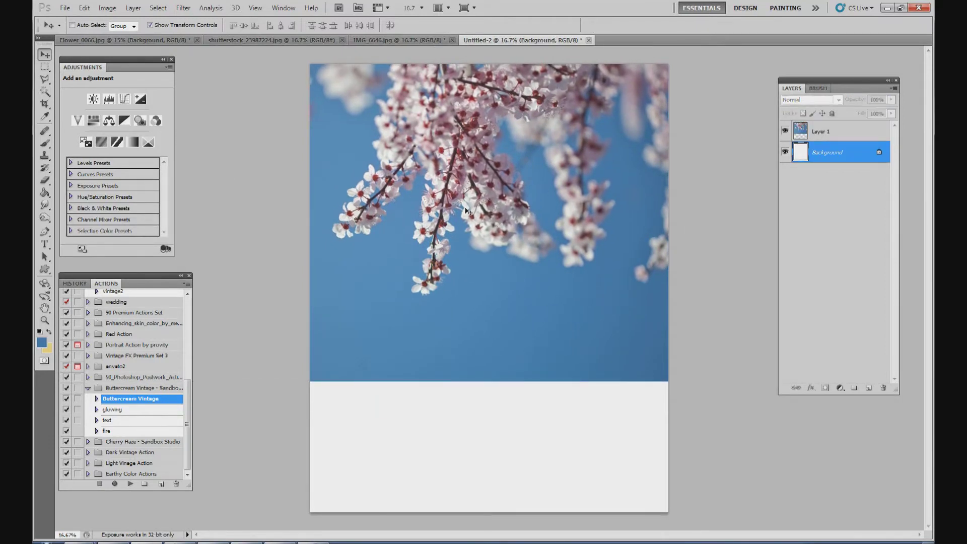
{"action": "left_click", "coordinate": [822, 131]}
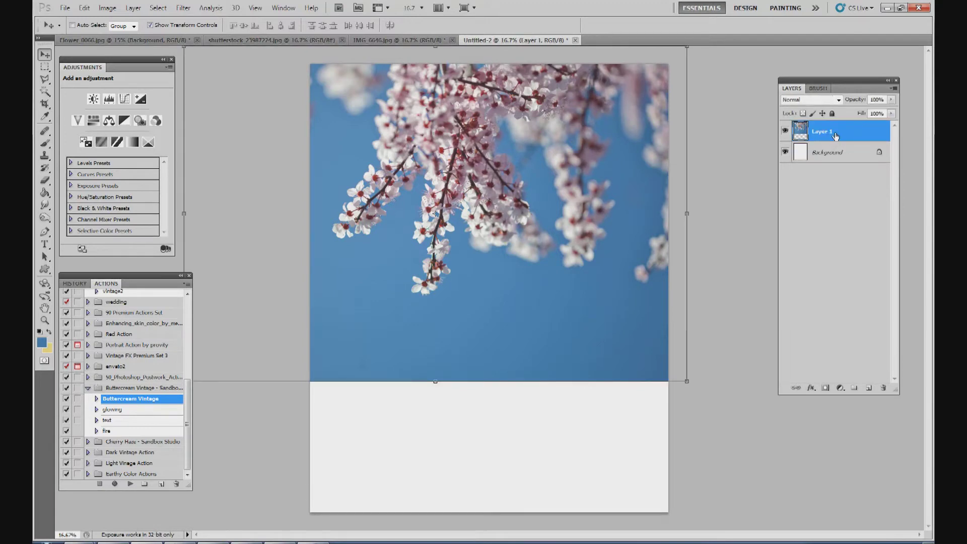
{"action": "right_click", "coordinate": [834, 133]}
Duplicate Layer 1, flip the copy horizontally and vertically, and move it down the page.
{"action": "left_click", "coordinate": [856, 180]}
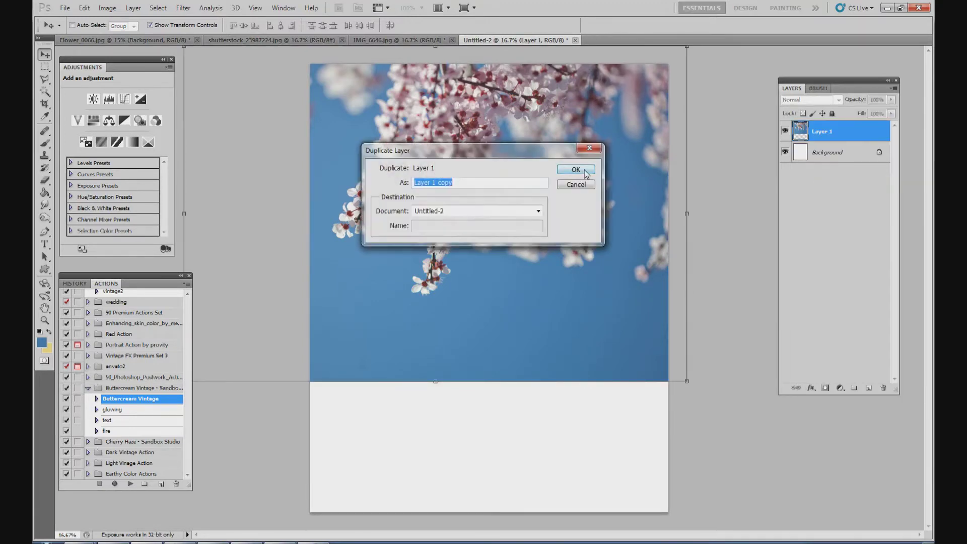
{"action": "left_click", "coordinate": [577, 169]}
{"action": "left_click_drag", "start_coordinate": [537, 173], "coordinate": [575, 245]}
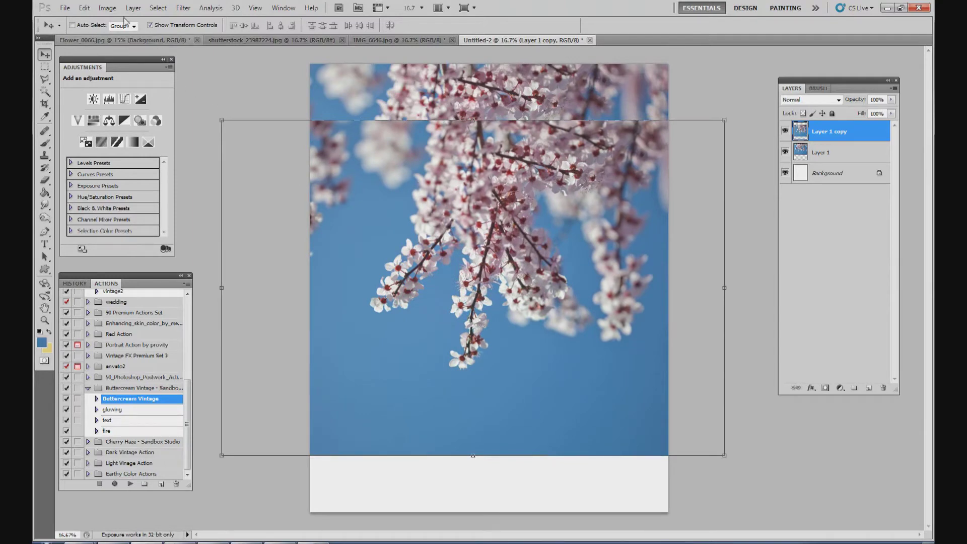
{"action": "left_click", "coordinate": [84, 7]}
{"action": "left_click", "coordinate": [84, 7]}
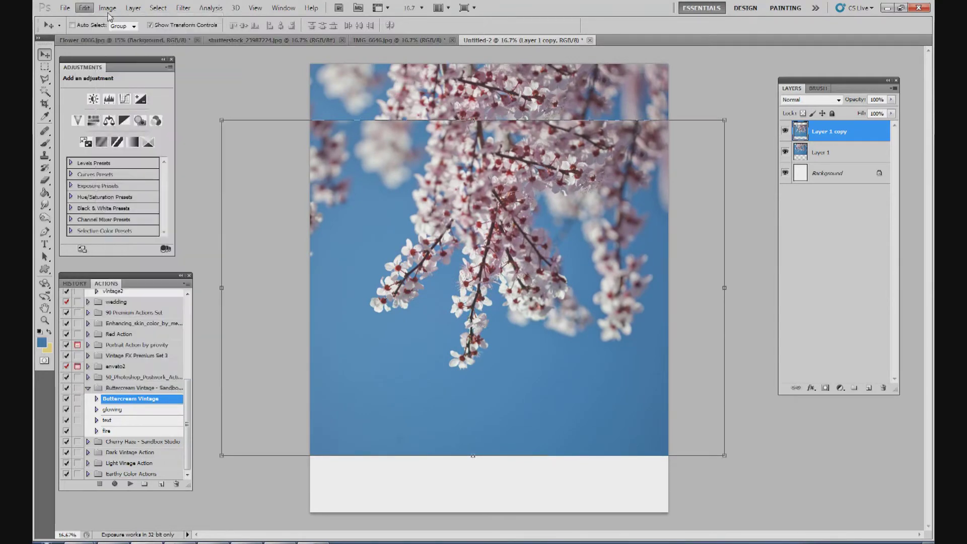
{"action": "left_click", "coordinate": [84, 7]}
{"action": "mouse_move", "coordinate": [167, 217]}
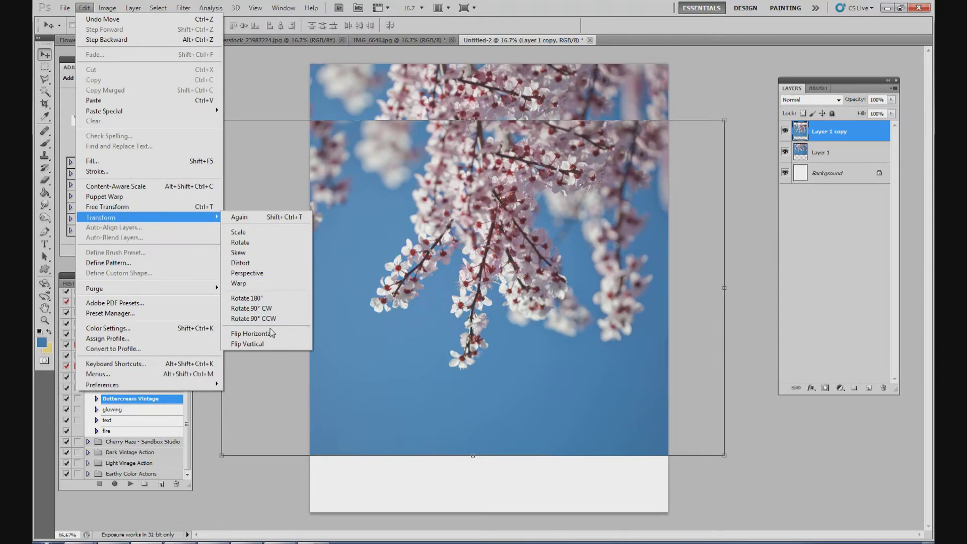
{"action": "left_click", "coordinate": [252, 333]}
{"action": "left_click_drag", "start_coordinate": [522, 251], "coordinate": [523, 302]}
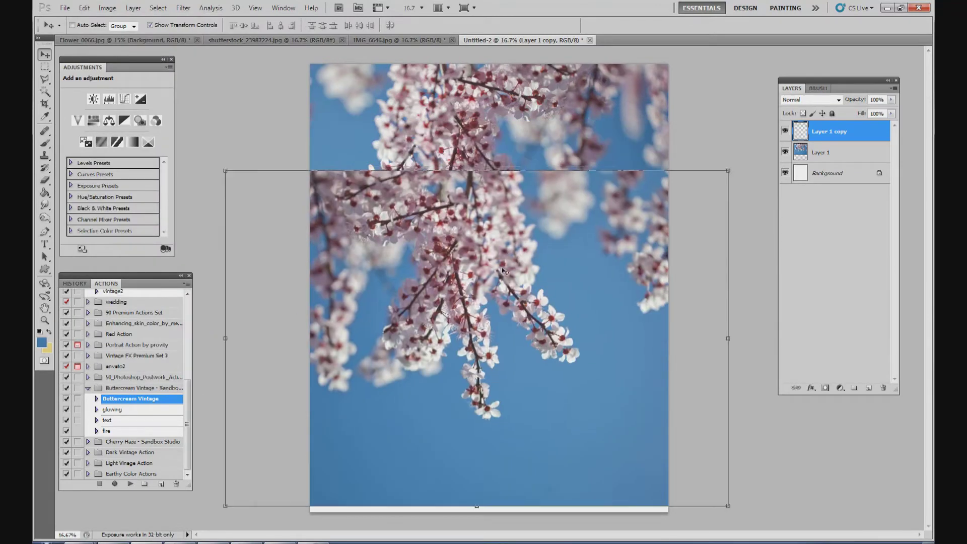
{"action": "left_click", "coordinate": [84, 8]}
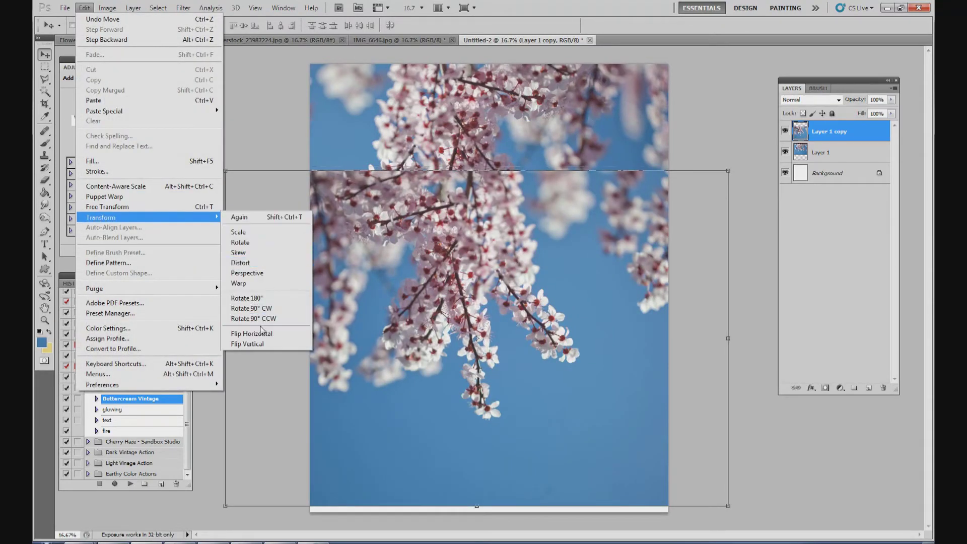
{"action": "left_click", "coordinate": [250, 344]}
{"action": "left_click_drag", "start_coordinate": [457, 305], "coordinate": [462, 334]}
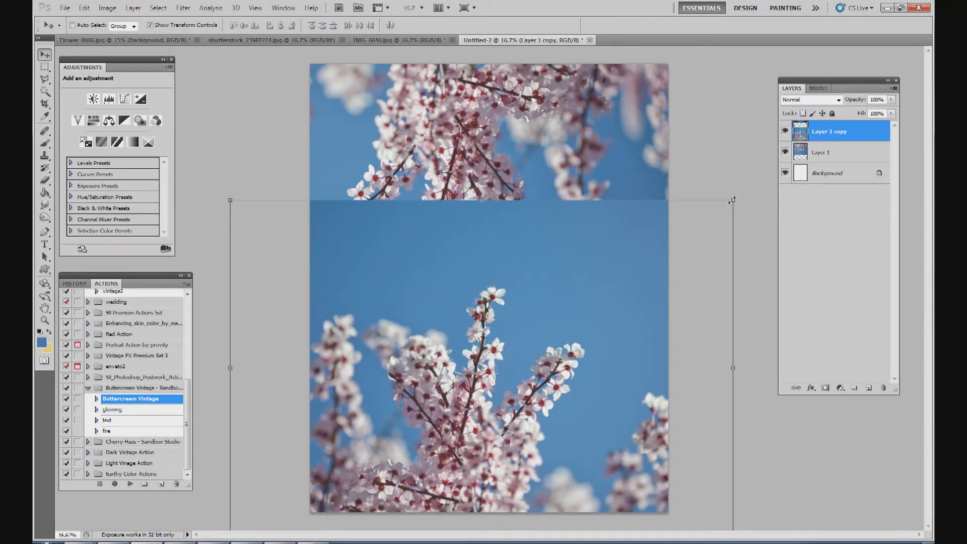
Scale the copy to about 66%, rotate it about 16 degrees, position it low, and commit.
{"action": "left_click_drag", "start_coordinate": [732, 199], "coordinate": [552, 321]}
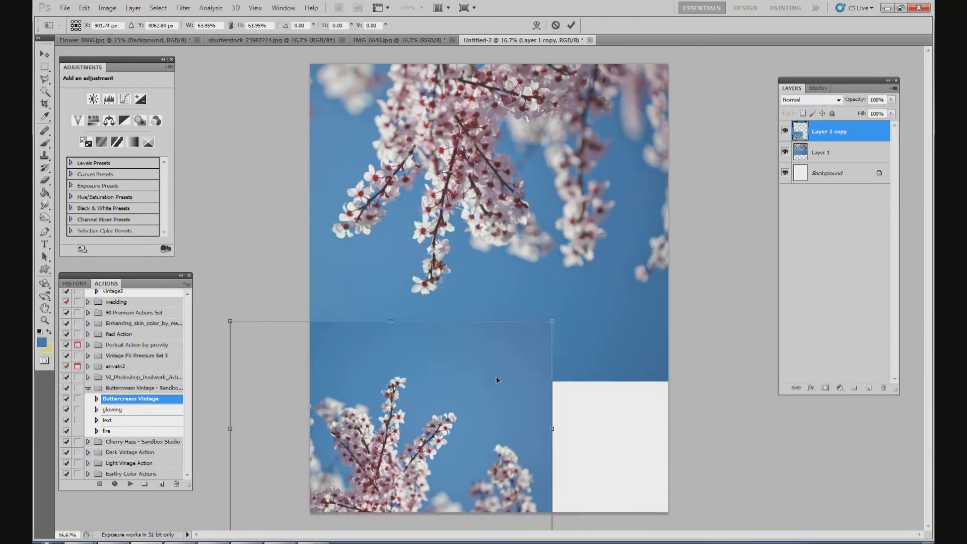
{"action": "left_click_drag", "start_coordinate": [496, 379], "coordinate": [586, 364]}
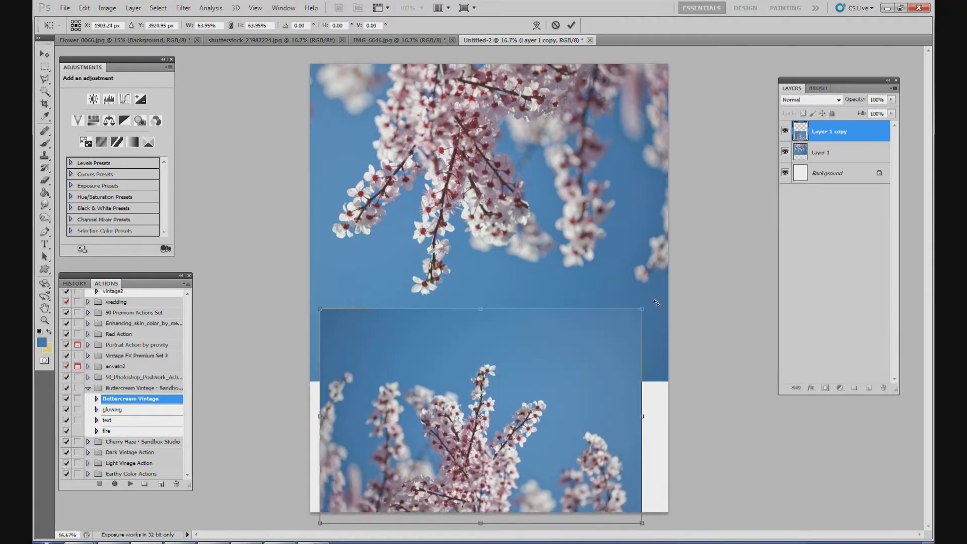
{"action": "left_click_drag", "start_coordinate": [633, 285], "coordinate": [591, 248]}
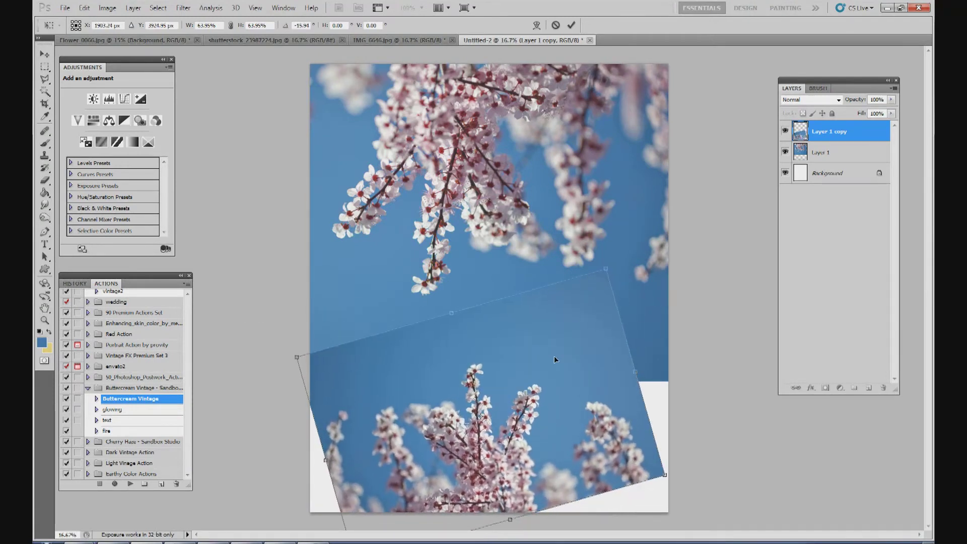
{"action": "left_click_drag", "start_coordinate": [554, 355], "coordinate": [511, 388]}
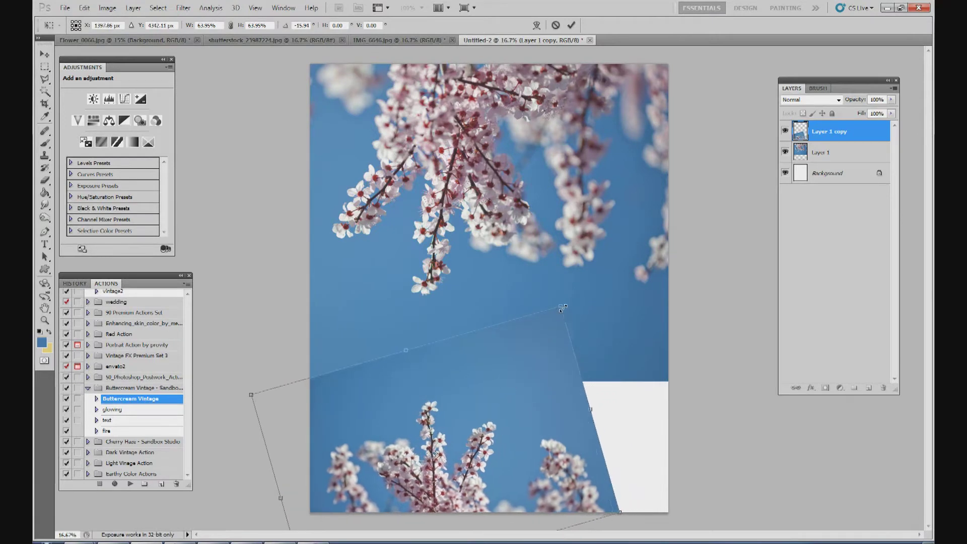
{"action": "left_click_drag", "start_coordinate": [567, 304], "coordinate": [570, 298]}
{"action": "left_click_drag", "start_coordinate": [542, 373], "coordinate": [548, 376]}
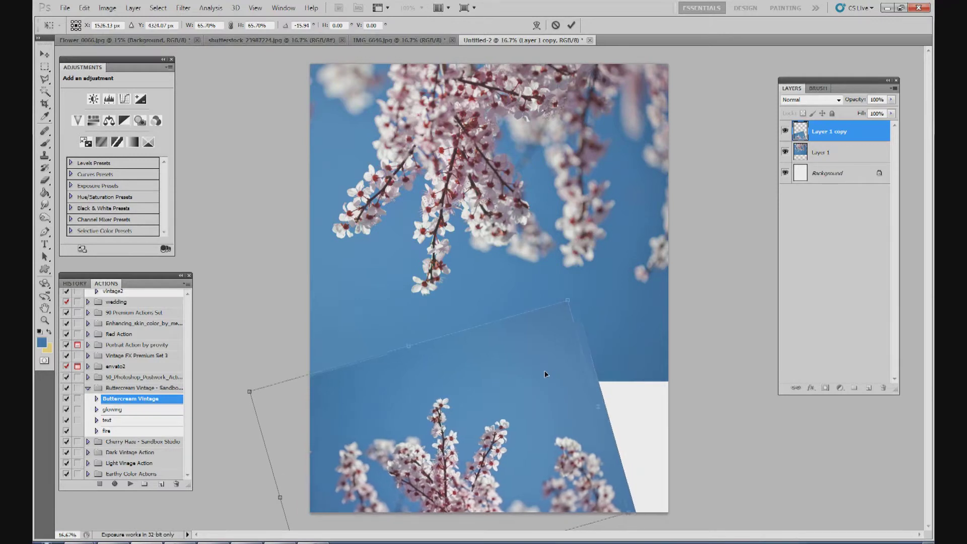
{"action": "left_click_drag", "start_coordinate": [546, 369], "coordinate": [538, 375]}
{"action": "key", "text": "ctrl+z"}
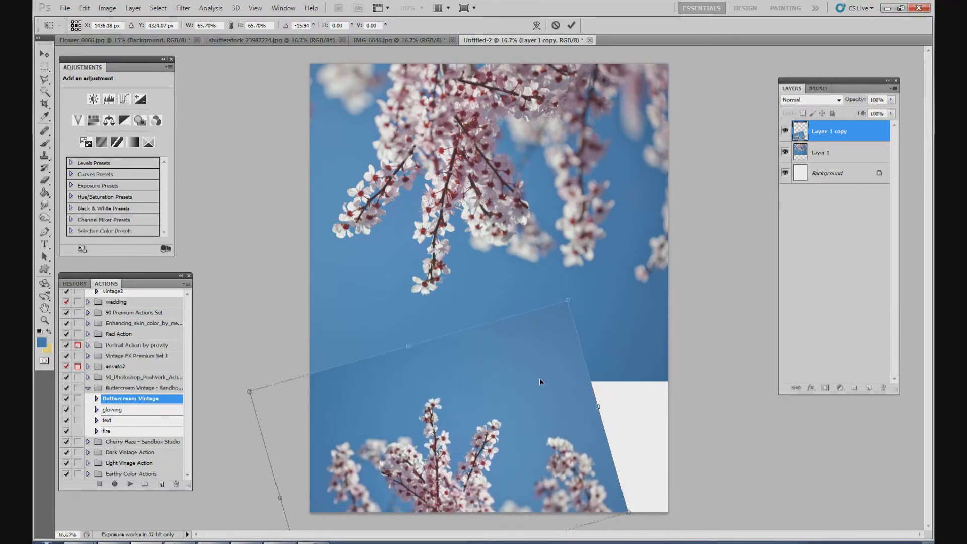
{"action": "left_click", "coordinate": [571, 25]}
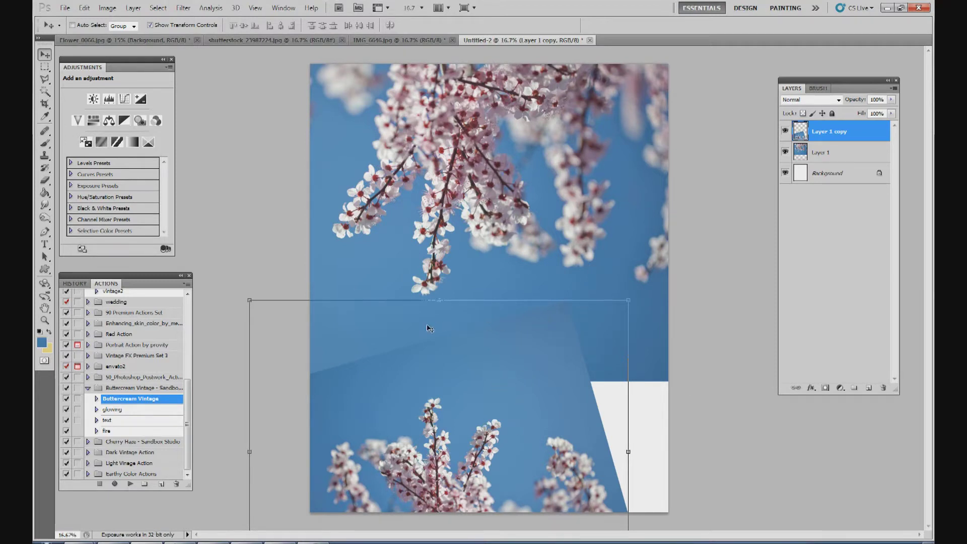
Rotate the copy a fraction of a degree more, apply it, and add a layer mask.
{"action": "left_click_drag", "start_coordinate": [638, 297], "coordinate": [639, 296]}
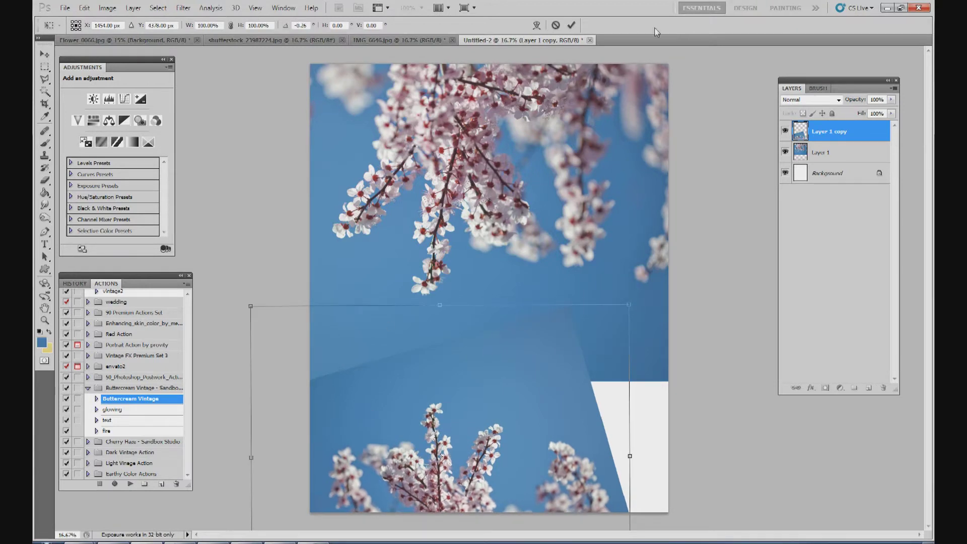
{"action": "left_click", "coordinate": [572, 25]}
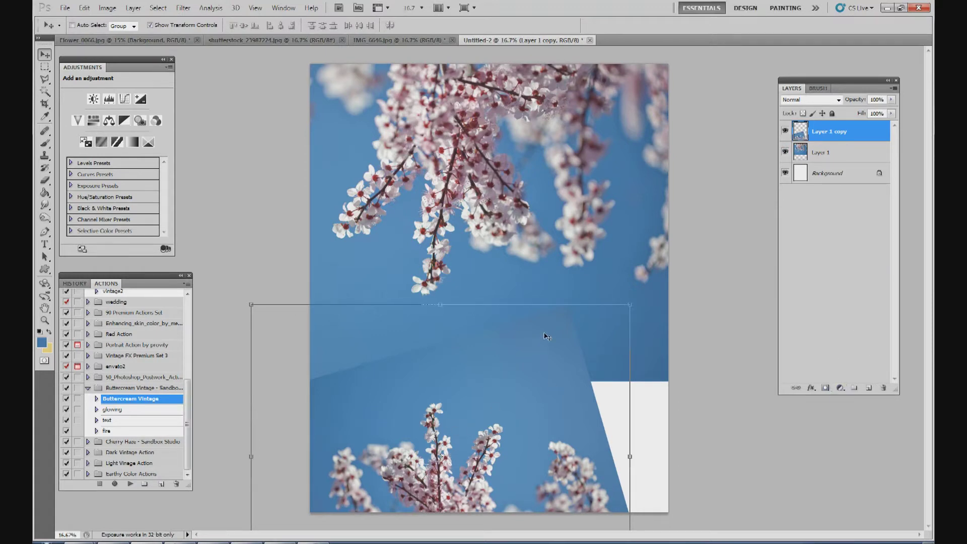
{"action": "left_click", "coordinate": [826, 388]}
Choose the Brush tool and set its size to 666 px.
{"action": "left_click", "coordinate": [44, 143]}
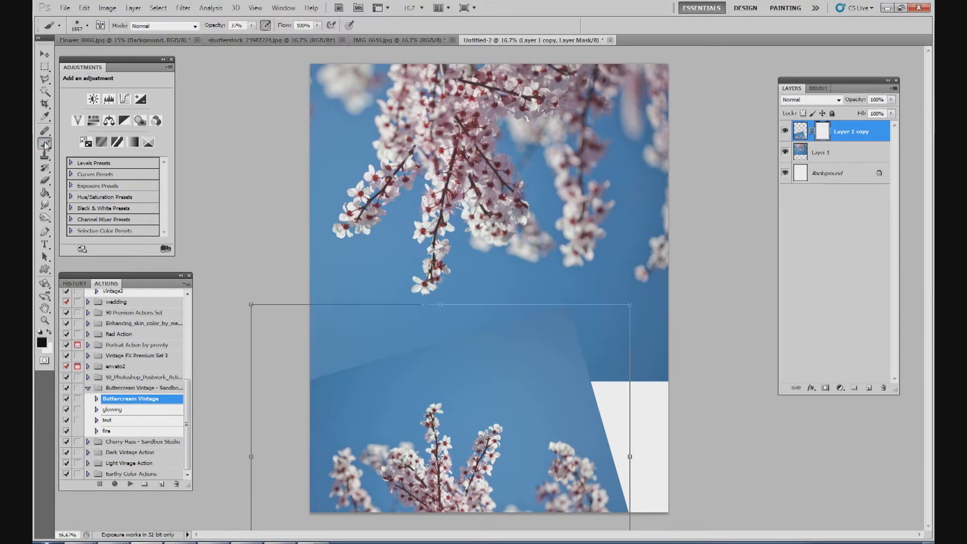
{"action": "left_click", "coordinate": [251, 25]}
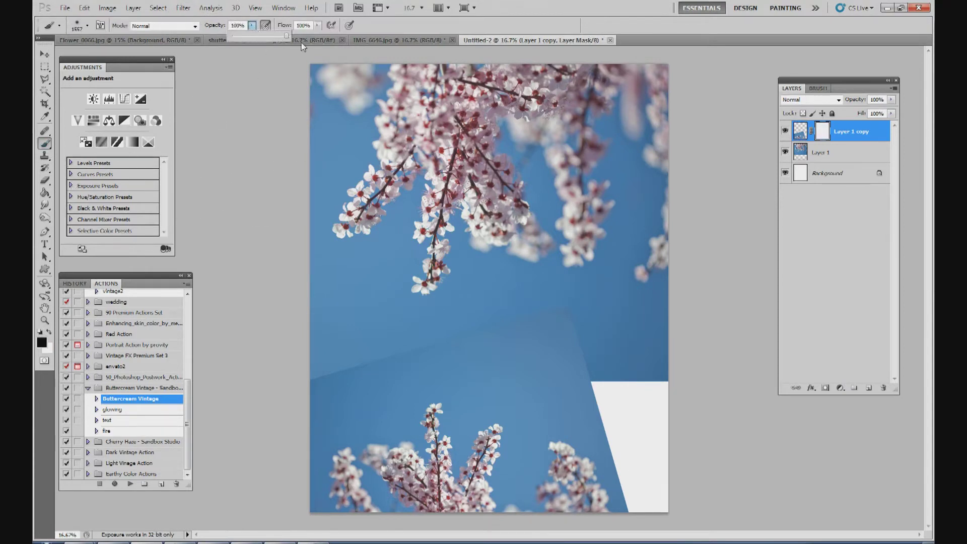
{"action": "left_click", "coordinate": [87, 26]}
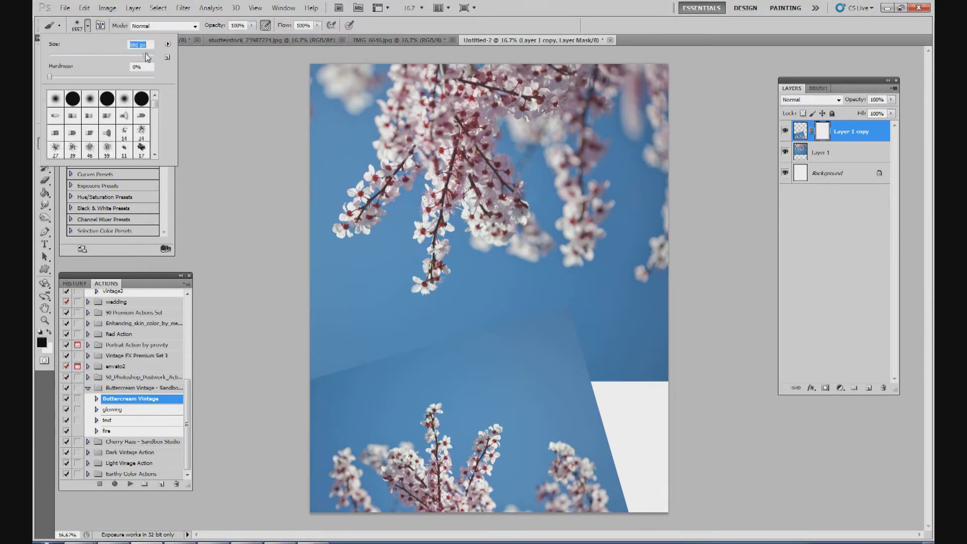
{"action": "mouse_move", "coordinate": [145, 53]}
{"action": "left_mouse_down"}
{"action": "mouse_move", "coordinate": [159, 60]}
{"action": "mouse_move", "coordinate": [147, 54]}
{"action": "left_mouse_up"}
{"action": "left_click", "coordinate": [549, 303]}
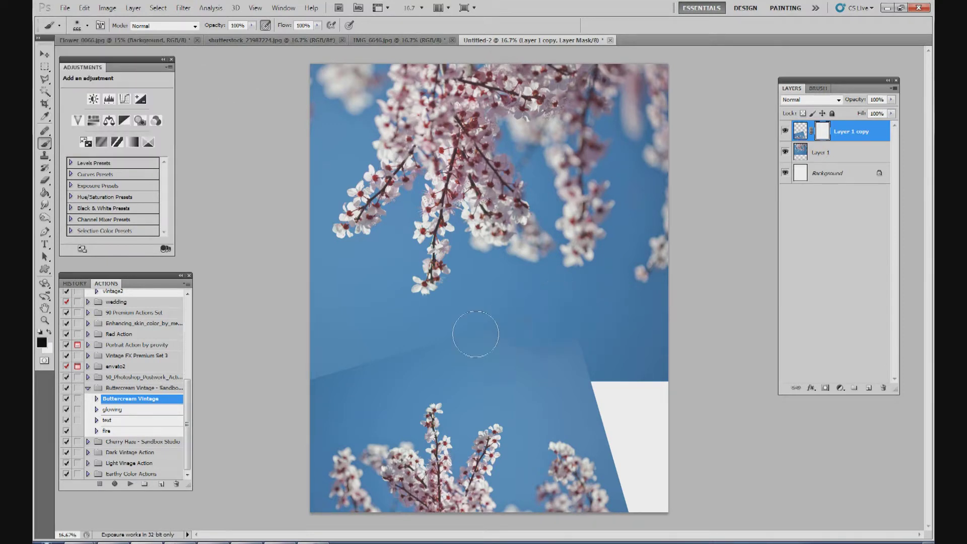
Paint along the diagonal seam on the mask to blend the photos, then add Layer 2.
{"action": "mouse_move", "coordinate": [476, 334]}
{"action": "left_mouse_down"}
{"action": "mouse_move", "coordinate": [418, 356]}
{"action": "mouse_move", "coordinate": [392, 346]}
{"action": "mouse_move", "coordinate": [350, 374]}
{"action": "mouse_move", "coordinate": [328, 365]}
{"action": "mouse_move", "coordinate": [315, 388]}
{"action": "left_mouse_up"}
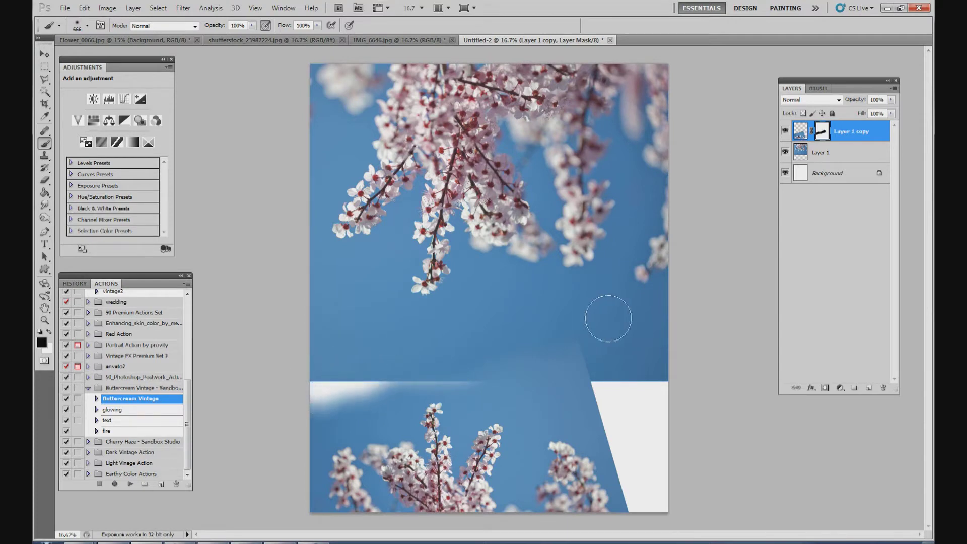
{"action": "mouse_move", "coordinate": [607, 318]}
{"action": "left_mouse_down"}
{"action": "mouse_move", "coordinate": [572, 324]}
{"action": "mouse_move", "coordinate": [565, 352]}
{"action": "mouse_move", "coordinate": [621, 424]}
{"action": "mouse_move", "coordinate": [643, 514]}
{"action": "mouse_move", "coordinate": [614, 410]}
{"action": "mouse_move", "coordinate": [582, 356]}
{"action": "mouse_move", "coordinate": [557, 331]}
{"action": "mouse_move", "coordinate": [518, 330]}
{"action": "mouse_move", "coordinate": [578, 367]}
{"action": "mouse_move", "coordinate": [519, 349]}
{"action": "left_mouse_up"}
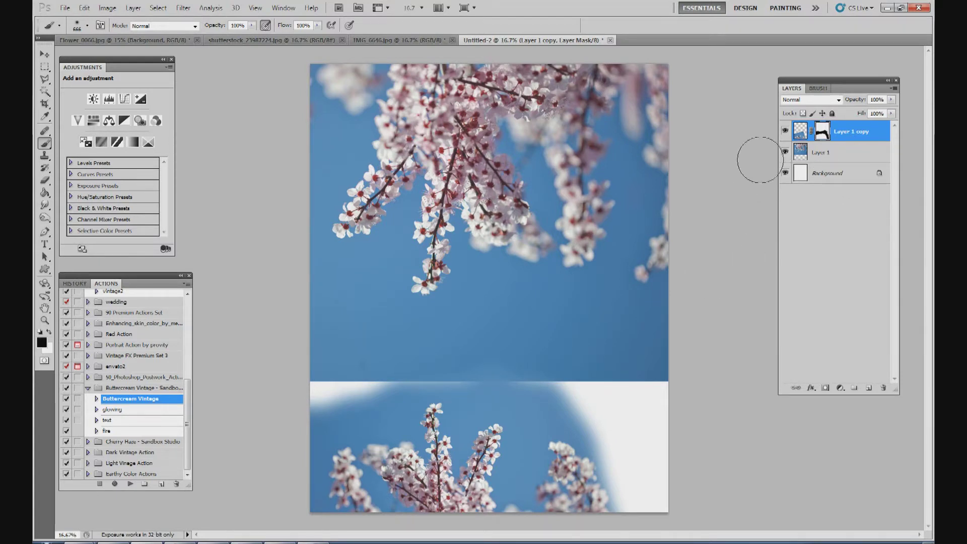
{"action": "left_click", "coordinate": [868, 388]}
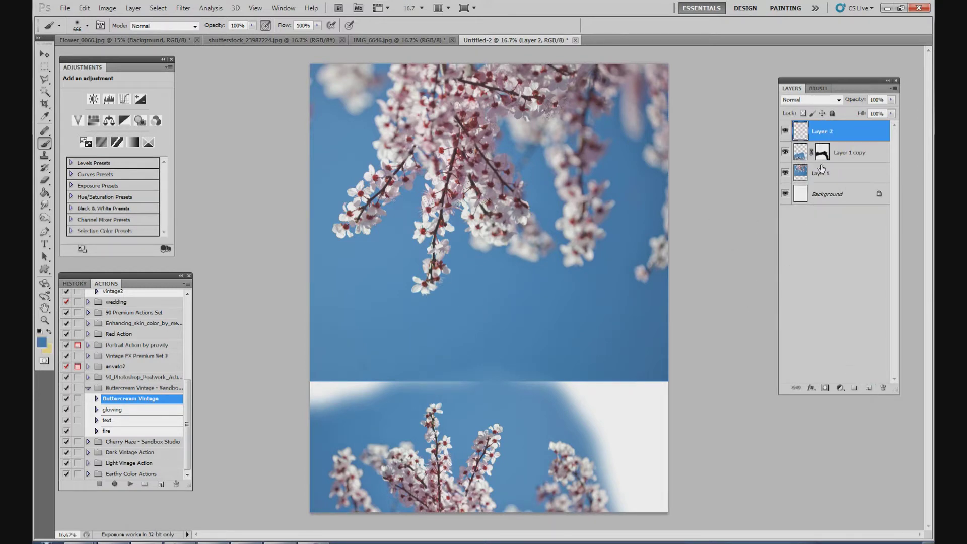
Sample the light sky blue, paint the bottom white gaps with a ~960 px brush, then add Layer 3.
{"action": "left_click", "coordinate": [44, 343]}
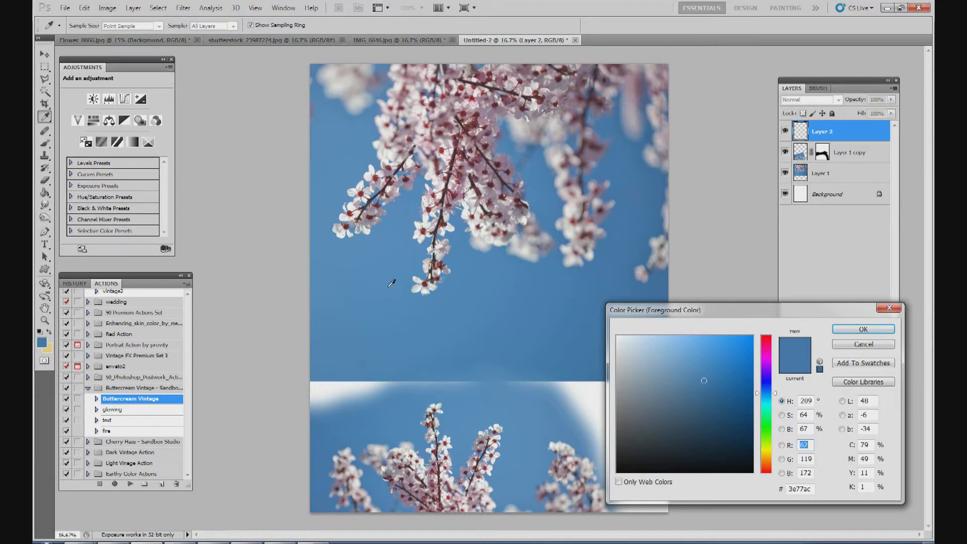
{"action": "left_click", "coordinate": [629, 292]}
{"action": "left_click", "coordinate": [873, 328]}
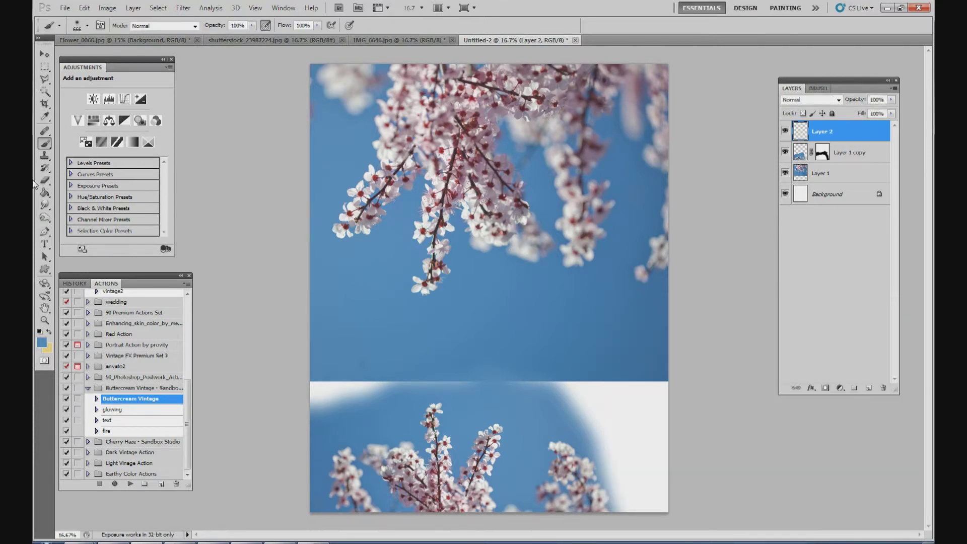
{"action": "left_click", "coordinate": [88, 27]}
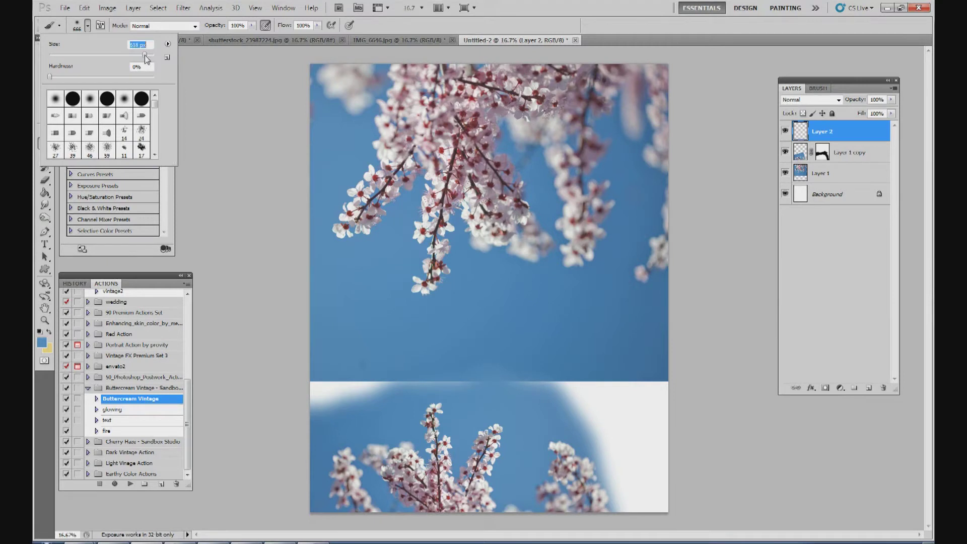
{"action": "key", "text": "Return"}
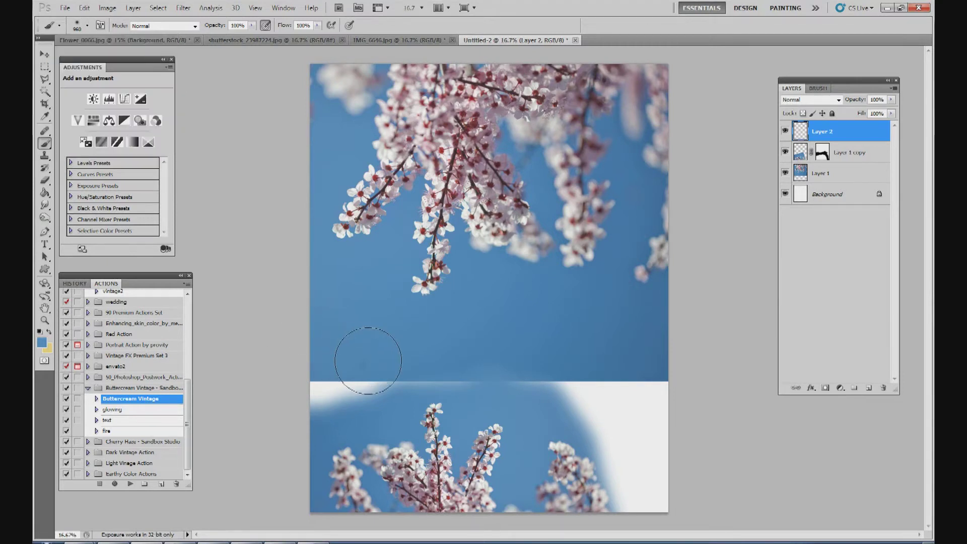
{"action": "mouse_move", "coordinate": [337, 375]}
{"action": "left_mouse_down"}
{"action": "mouse_move", "coordinate": [318, 384]}
{"action": "mouse_move", "coordinate": [376, 364]}
{"action": "mouse_move", "coordinate": [313, 394]}
{"action": "mouse_move", "coordinate": [439, 356]}
{"action": "mouse_move", "coordinate": [404, 356]}
{"action": "mouse_move", "coordinate": [408, 366]}
{"action": "mouse_move", "coordinate": [473, 357]}
{"action": "mouse_move", "coordinate": [389, 344]}
{"action": "mouse_move", "coordinate": [309, 361]}
{"action": "mouse_move", "coordinate": [522, 357]}
{"action": "mouse_move", "coordinate": [544, 369]}
{"action": "mouse_move", "coordinate": [515, 374]}
{"action": "mouse_move", "coordinate": [581, 381]}
{"action": "mouse_move", "coordinate": [640, 404]}
{"action": "mouse_move", "coordinate": [649, 393]}
{"action": "mouse_move", "coordinate": [607, 411]}
{"action": "mouse_move", "coordinate": [652, 474]}
{"action": "mouse_move", "coordinate": [655, 502]}
{"action": "mouse_move", "coordinate": [625, 437]}
{"action": "mouse_move", "coordinate": [641, 475]}
{"action": "mouse_move", "coordinate": [667, 464]}
{"action": "mouse_move", "coordinate": [650, 475]}
{"action": "mouse_move", "coordinate": [585, 408]}
{"action": "mouse_move", "coordinate": [650, 427]}
{"action": "mouse_move", "coordinate": [508, 373]}
{"action": "left_mouse_up"}
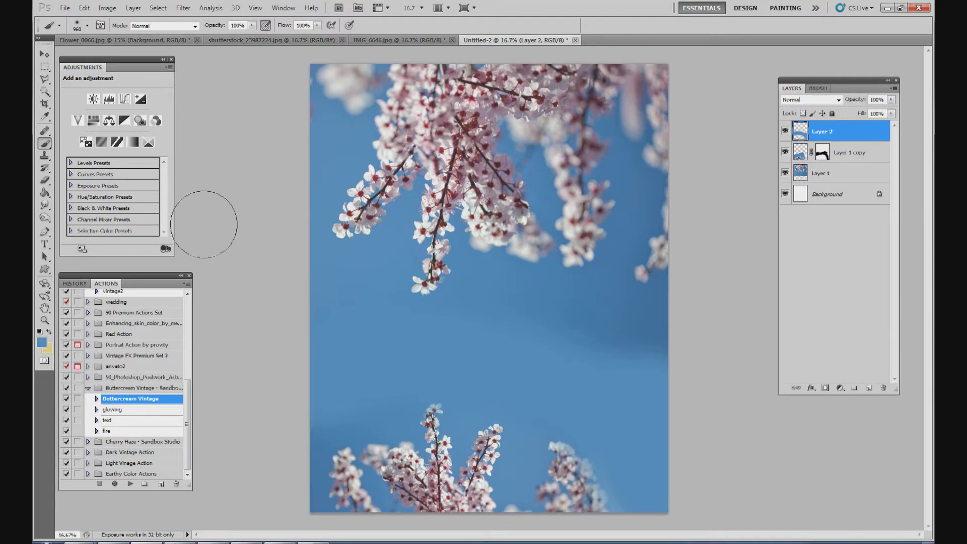
{"action": "left_click", "coordinate": [864, 390]}
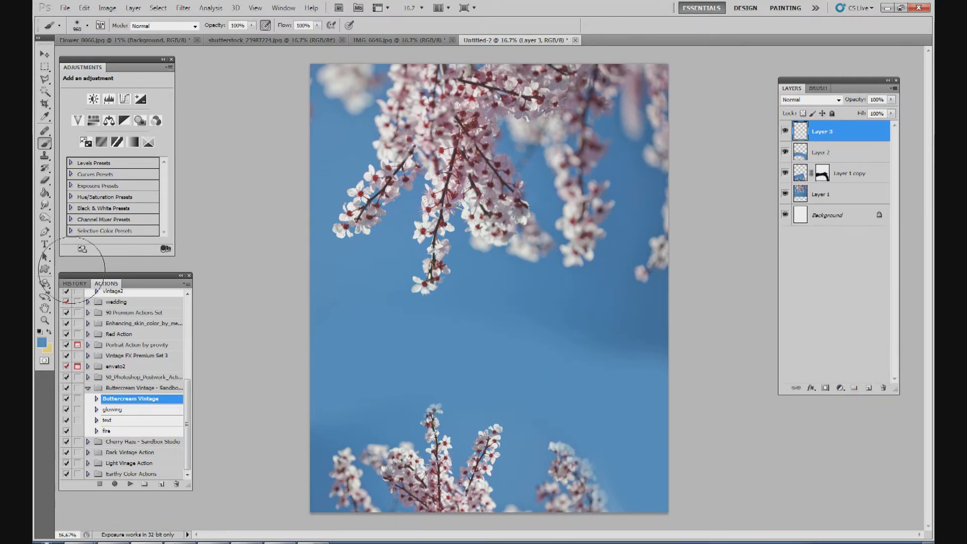
Sample a darker sky blue and paint soft strokes with a 1009 px brush at 57% opacity.
{"action": "left_click", "coordinate": [42, 343]}
{"action": "mouse_move", "coordinate": [670, 311]}
{"action": "left_mouse_down"}
{"action": "mouse_move", "coordinate": [718, 334]}
{"action": "mouse_move", "coordinate": [753, 331]}
{"action": "mouse_move", "coordinate": [657, 334]}
{"action": "left_mouse_up"}
{"action": "left_click", "coordinate": [638, 327]}
{"action": "left_click", "coordinate": [852, 348]}
{"action": "left_click", "coordinate": [87, 26]}
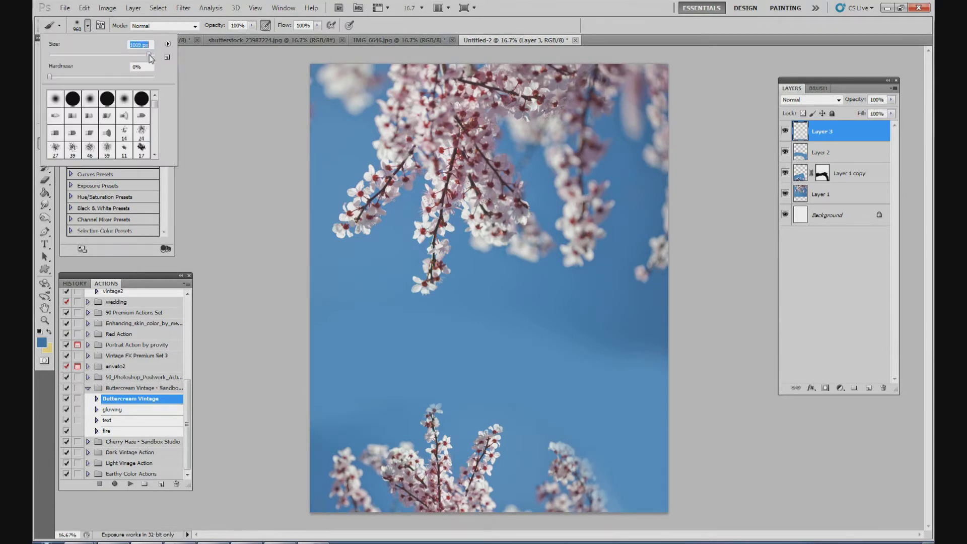
{"action": "left_click_drag", "start_coordinate": [149, 58], "coordinate": [150, 56]}
{"action": "left_click_drag", "start_coordinate": [252, 25], "coordinate": [237, 49]}
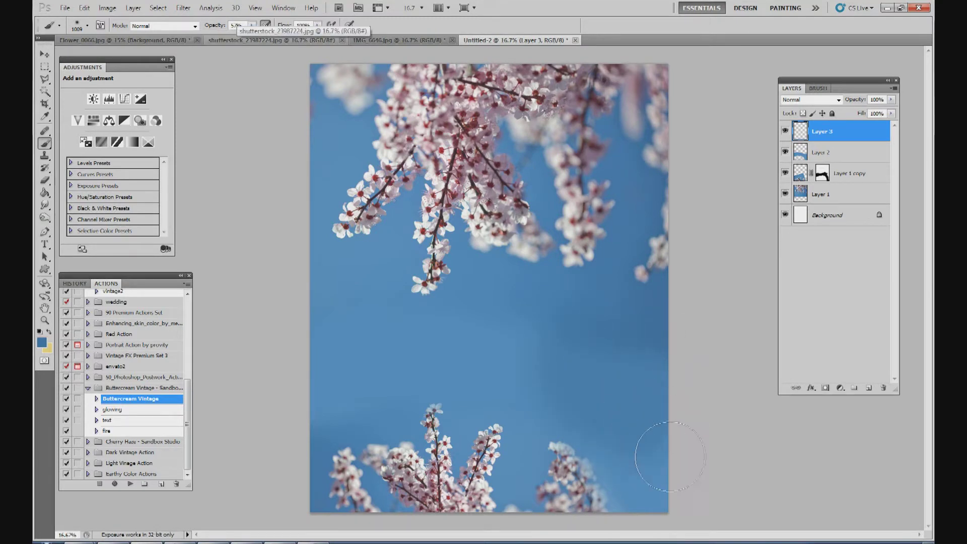
{"action": "left_click_drag", "start_coordinate": [626, 406], "coordinate": [623, 388]}
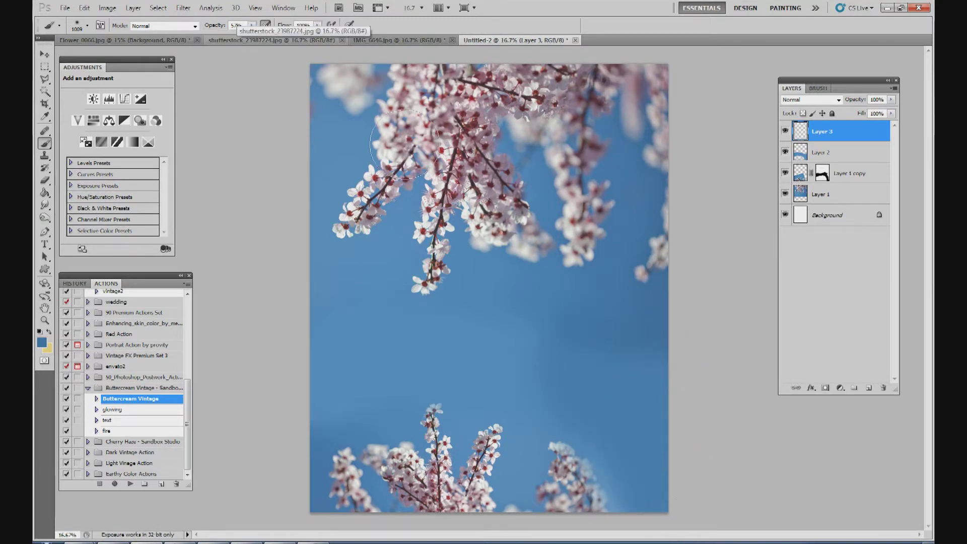
{"action": "mouse_move", "coordinate": [568, 307]}
{"action": "left_mouse_down"}
{"action": "mouse_move", "coordinate": [536, 324]}
{"action": "mouse_move", "coordinate": [518, 345]}
{"action": "mouse_move", "coordinate": [601, 409]}
{"action": "left_mouse_up"}
{"action": "key", "text": "ctrl+z"}
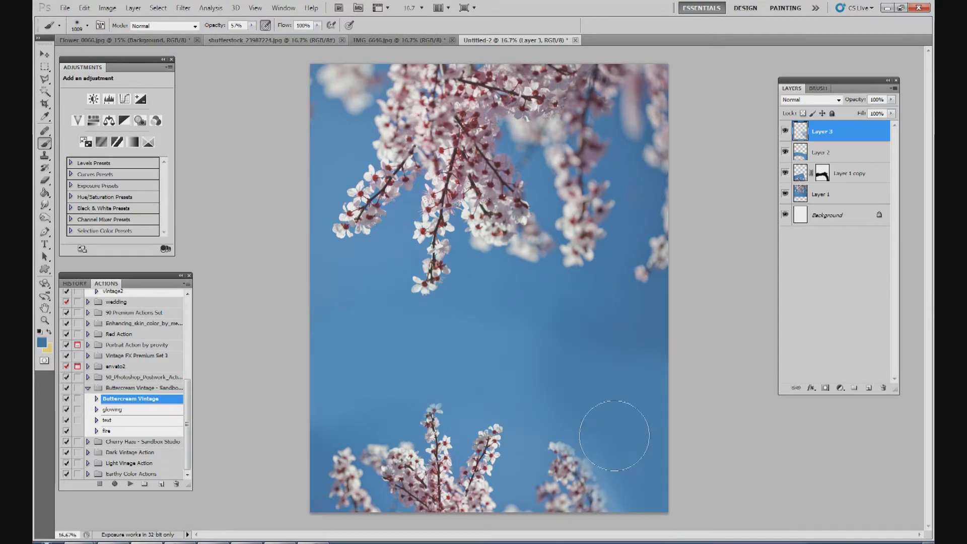
{"action": "mouse_move", "coordinate": [557, 334]}
{"action": "left_mouse_down"}
{"action": "mouse_move", "coordinate": [638, 493]}
{"action": "mouse_move", "coordinate": [554, 478]}
{"action": "mouse_move", "coordinate": [580, 469]}
{"action": "mouse_move", "coordinate": [564, 471]}
{"action": "mouse_move", "coordinate": [574, 470]}
{"action": "mouse_move", "coordinate": [566, 462]}
{"action": "mouse_move", "coordinate": [557, 475]}
{"action": "mouse_move", "coordinate": [561, 453]}
{"action": "mouse_move", "coordinate": [615, 484]}
{"action": "mouse_move", "coordinate": [658, 464]}
{"action": "left_mouse_up"}
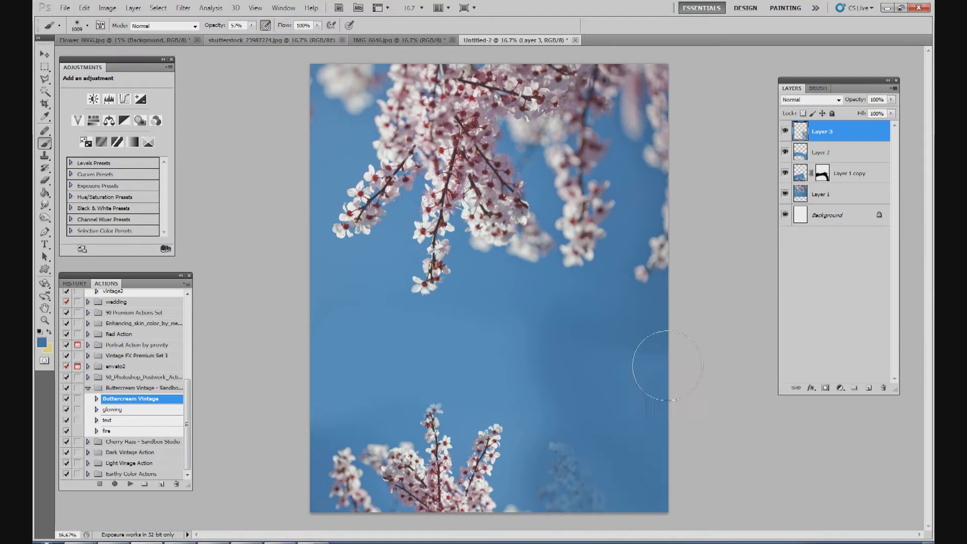
With a lighter blue and 1399 then 911 px brushes, paint over the ghost blossoms lower right.
{"action": "left_click", "coordinate": [44, 344]}
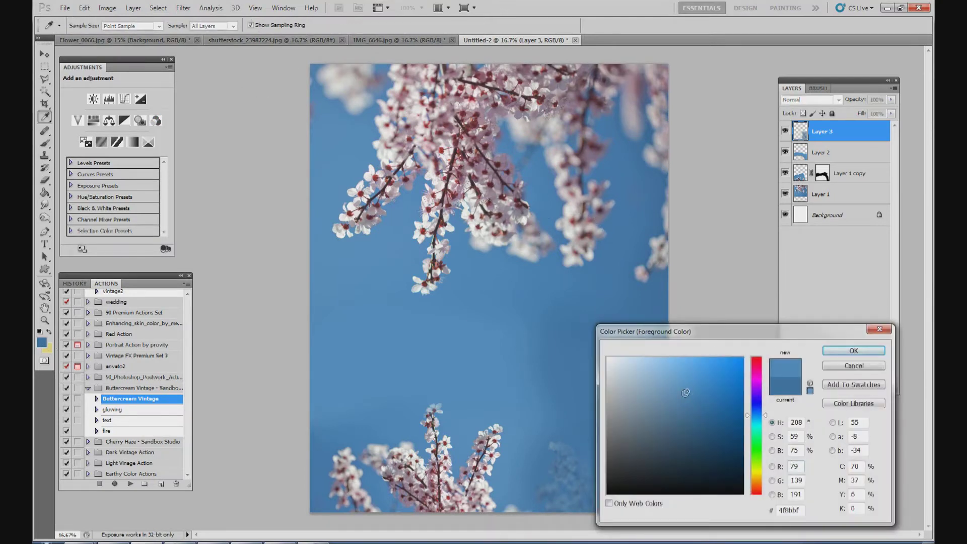
{"action": "left_click_drag", "start_coordinate": [685, 392], "coordinate": [682, 386]}
{"action": "left_click", "coordinate": [844, 351]}
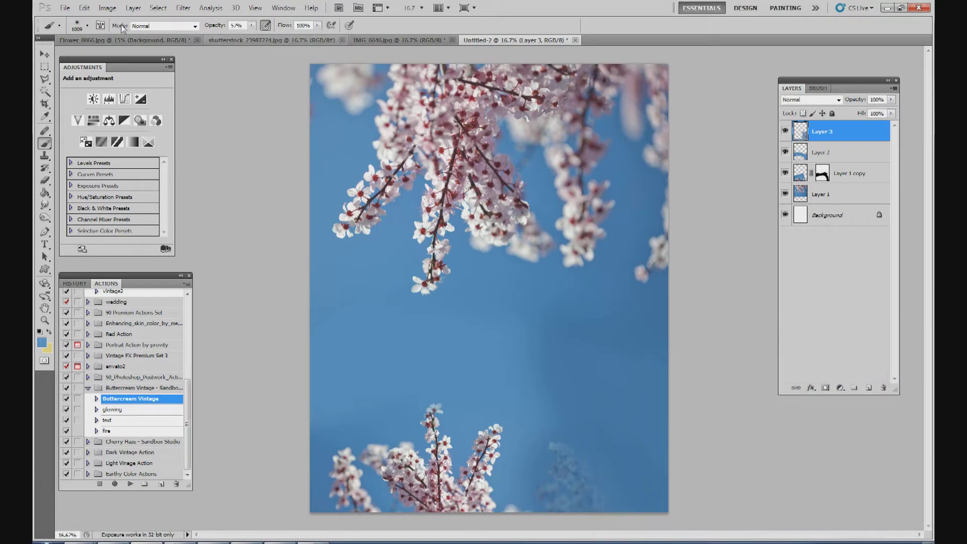
{"action": "left_click", "coordinate": [87, 25]}
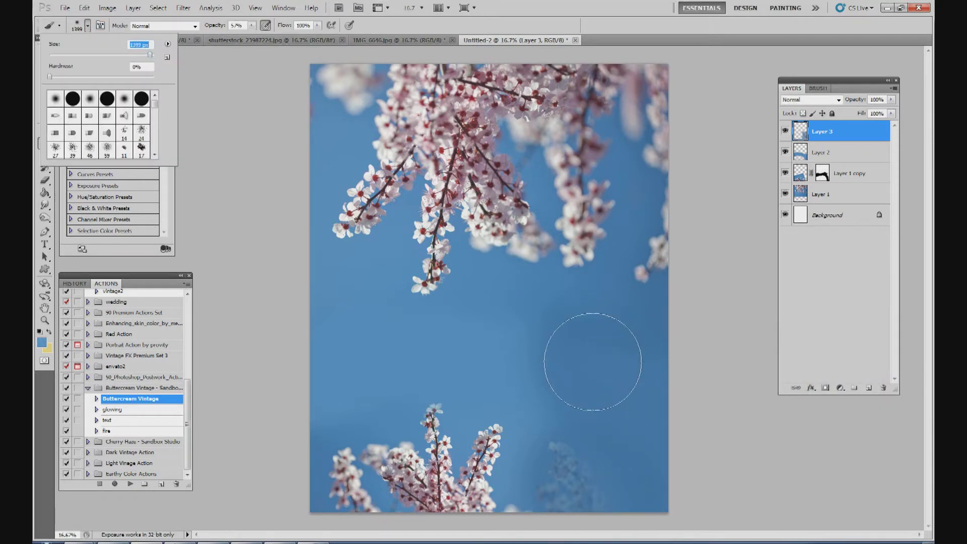
{"action": "left_click", "coordinate": [604, 356]}
{"action": "mouse_move", "coordinate": [613, 346]}
{"action": "left_mouse_down"}
{"action": "mouse_move", "coordinate": [579, 388]}
{"action": "mouse_move", "coordinate": [593, 460]}
{"action": "mouse_move", "coordinate": [611, 479]}
{"action": "mouse_move", "coordinate": [680, 446]}
{"action": "mouse_move", "coordinate": [583, 470]}
{"action": "mouse_move", "coordinate": [672, 387]}
{"action": "left_mouse_up"}
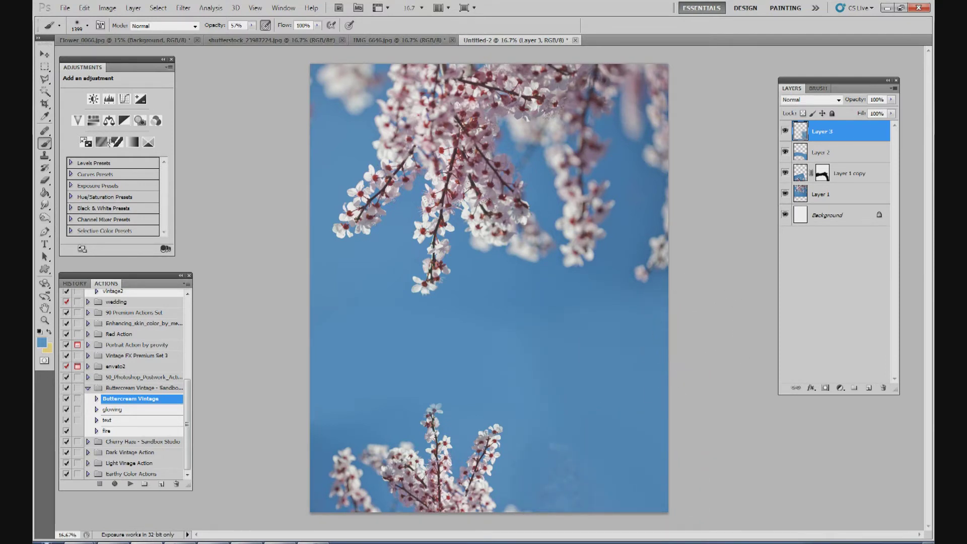
{"action": "left_click", "coordinate": [88, 25]}
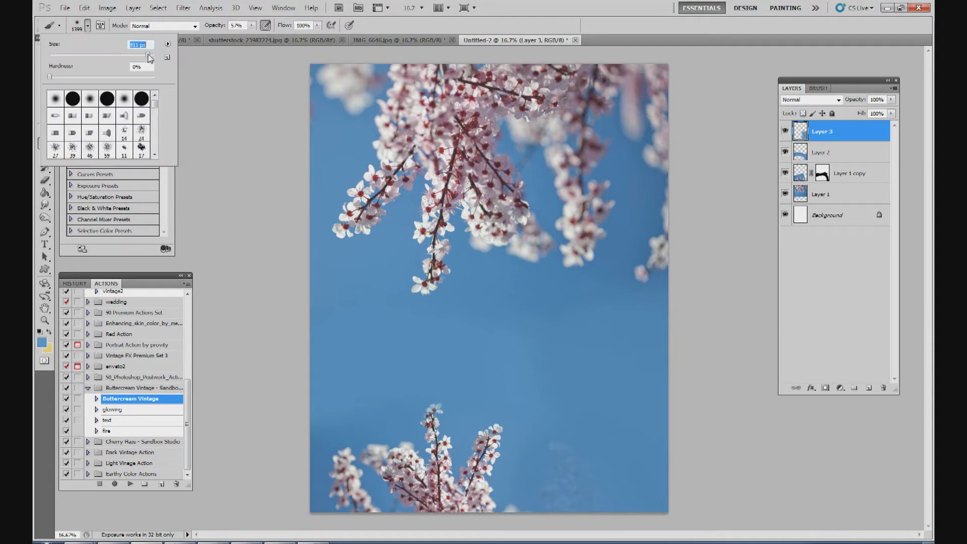
{"action": "key", "text": "Return"}
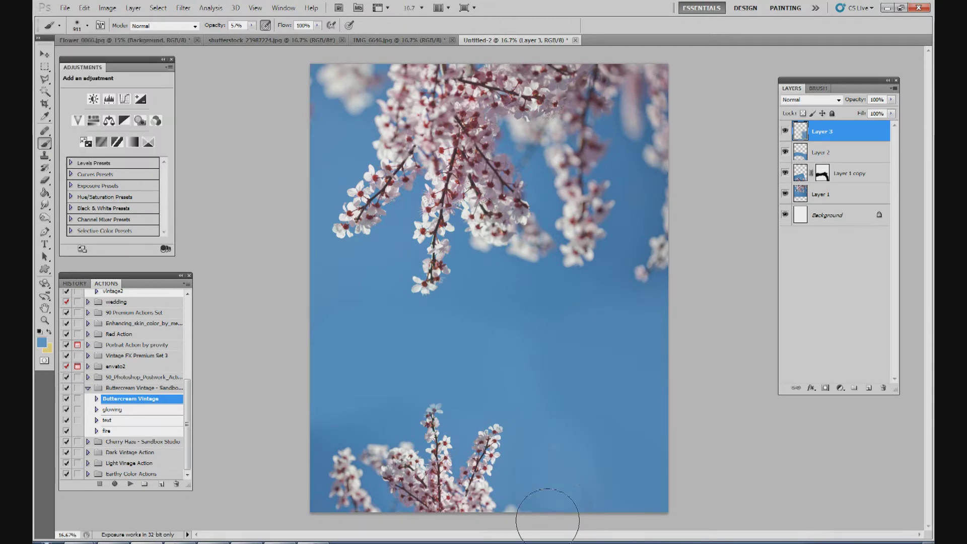
{"action": "mouse_move", "coordinate": [579, 497]}
{"action": "left_mouse_down"}
{"action": "mouse_move", "coordinate": [568, 447]}
{"action": "mouse_move", "coordinate": [572, 471]}
{"action": "mouse_move", "coordinate": [557, 453]}
{"action": "mouse_move", "coordinate": [553, 490]}
{"action": "mouse_move", "coordinate": [669, 479]}
{"action": "mouse_move", "coordinate": [604, 399]}
{"action": "mouse_move", "coordinate": [657, 362]}
{"action": "left_mouse_up"}
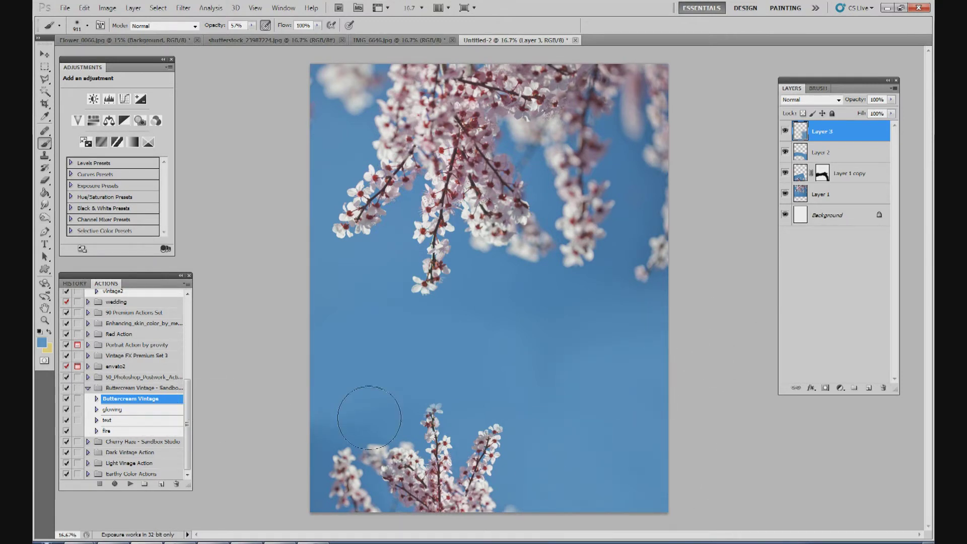
Sample another darker sky blue and enlarge the brush to about 1557 px.
{"action": "left_click", "coordinate": [41, 342]}
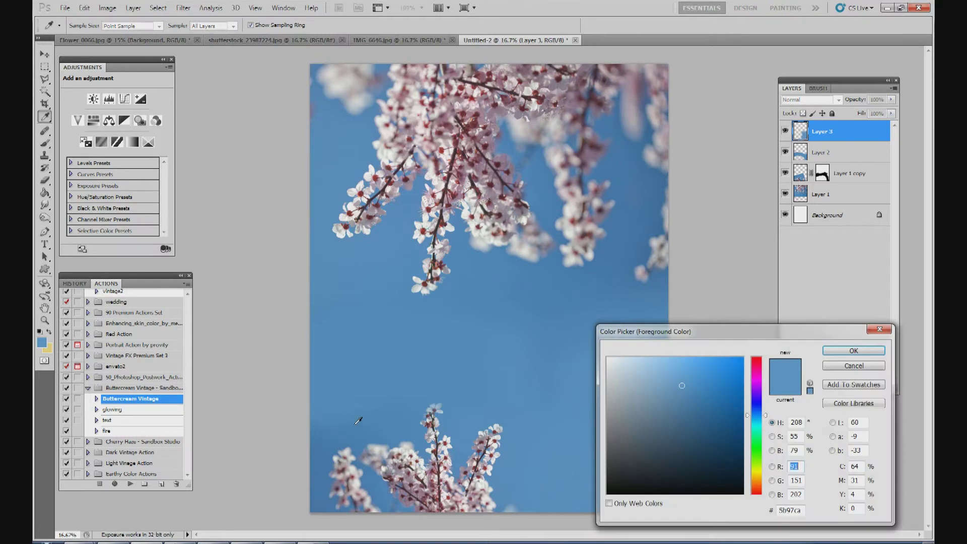
{"action": "left_click", "coordinate": [479, 397]}
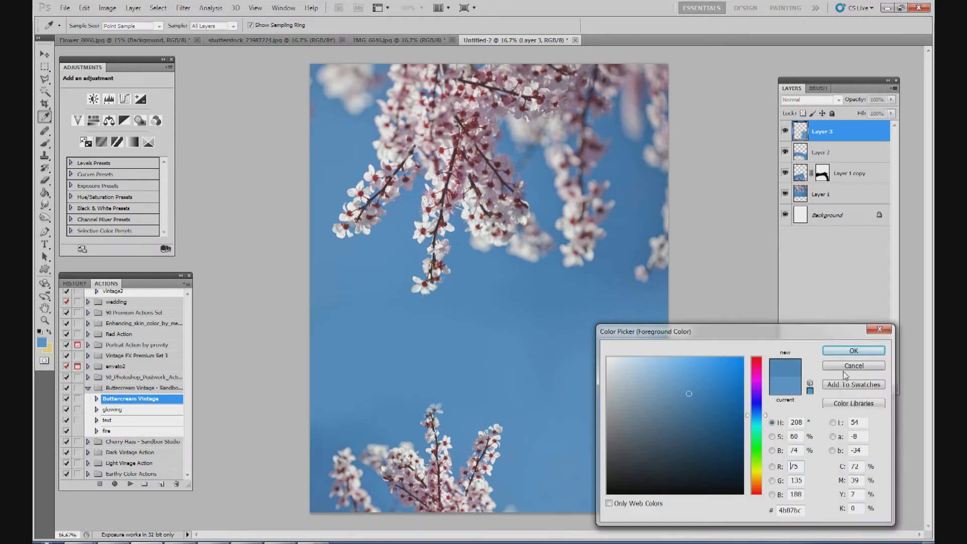
{"action": "left_click", "coordinate": [854, 350]}
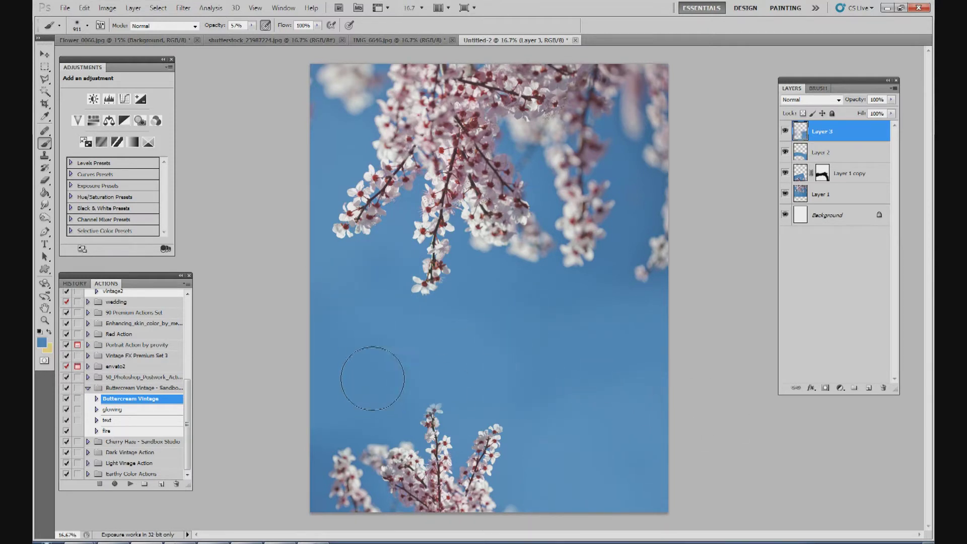
{"action": "left_click", "coordinate": [87, 26]}
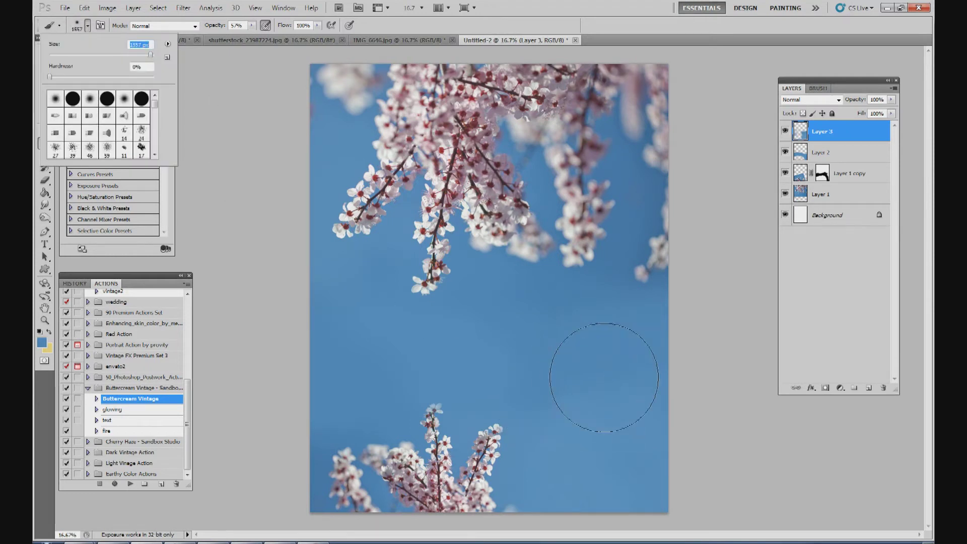
{"action": "key", "text": "Return"}
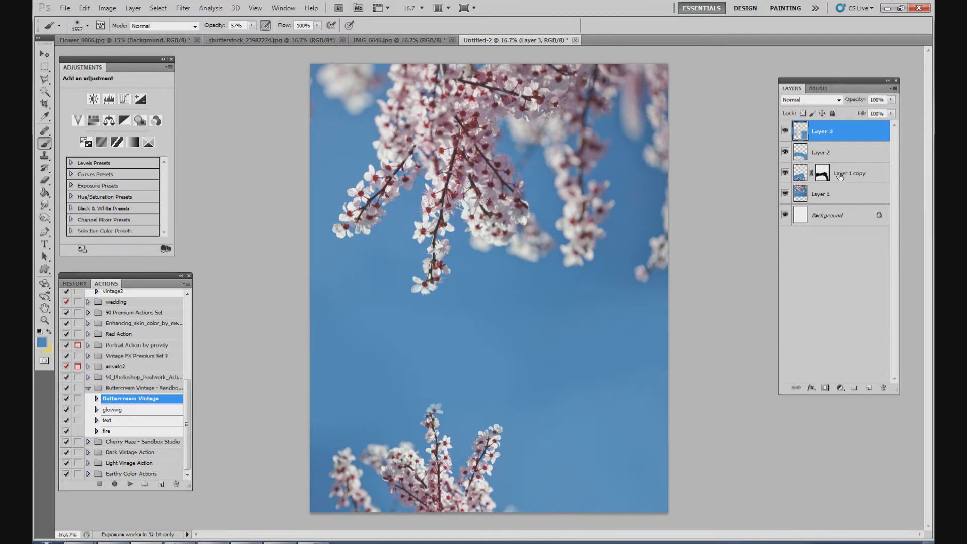
Merge Layer 3 into Layer 2, apply Gaussian monochromatic Add Noise, and add a layer mask.
{"action": "right_click", "coordinate": [833, 137]}
{"action": "left_click", "coordinate": [851, 365]}
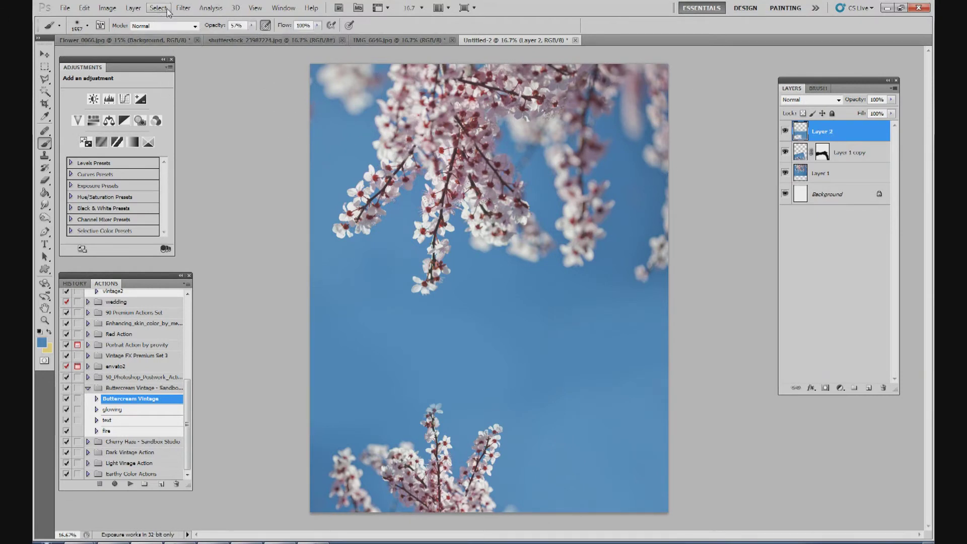
{"action": "left_click", "coordinate": [183, 8]}
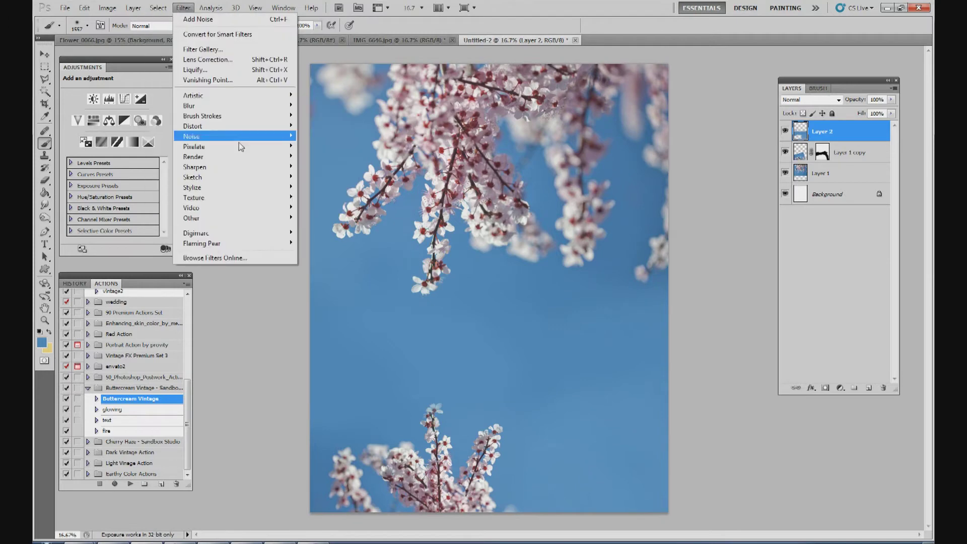
{"action": "mouse_move", "coordinate": [231, 136]}
{"action": "left_click", "coordinate": [315, 136]}
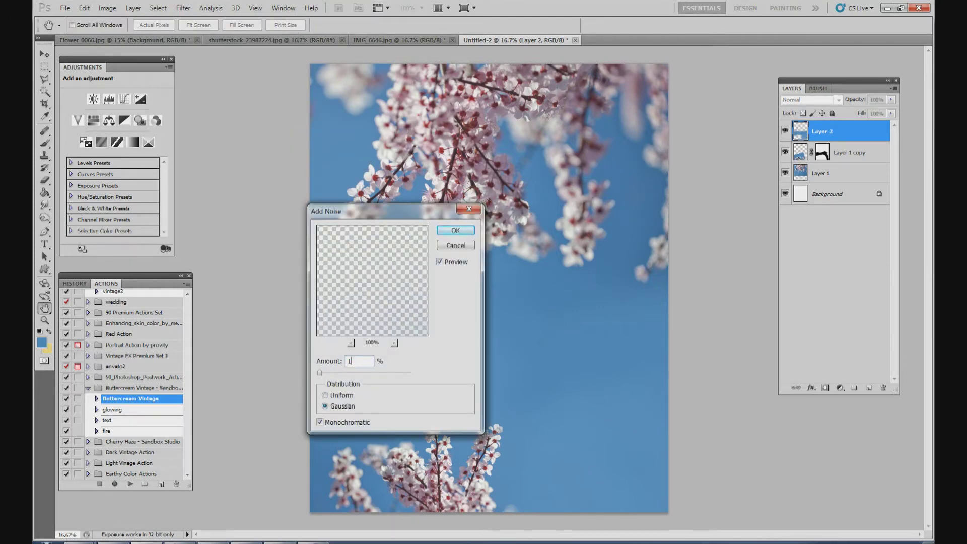
{"action": "left_click", "coordinate": [456, 232]}
{"action": "key", "text": "b"}
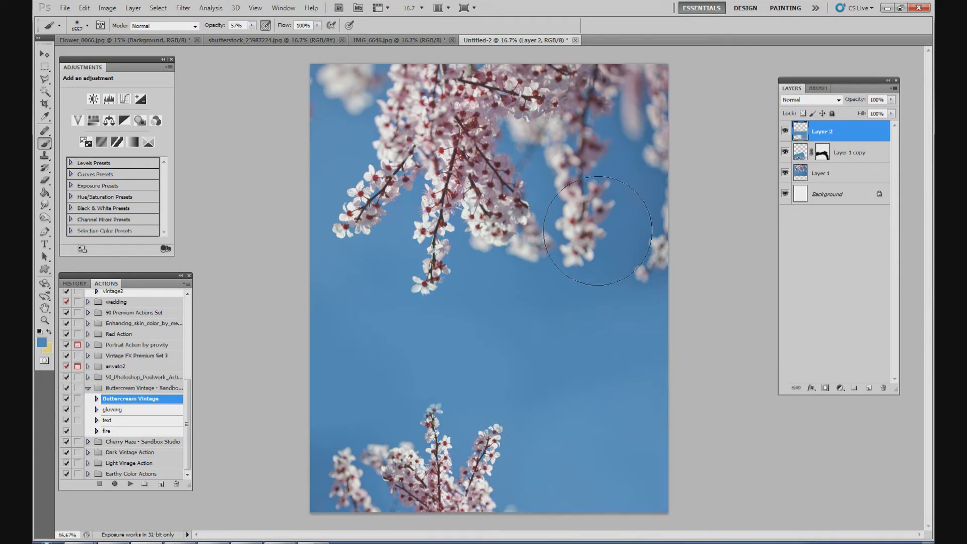
{"action": "left_click", "coordinate": [824, 388]}
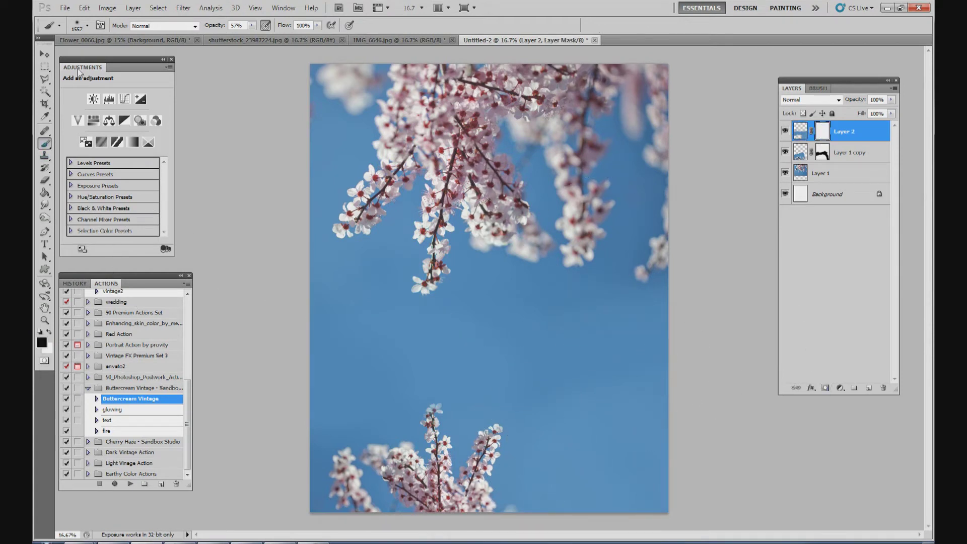
With a 463 px brush, mask Layer 2 away over the lower blossom branch.
{"action": "left_click", "coordinate": [88, 26]}
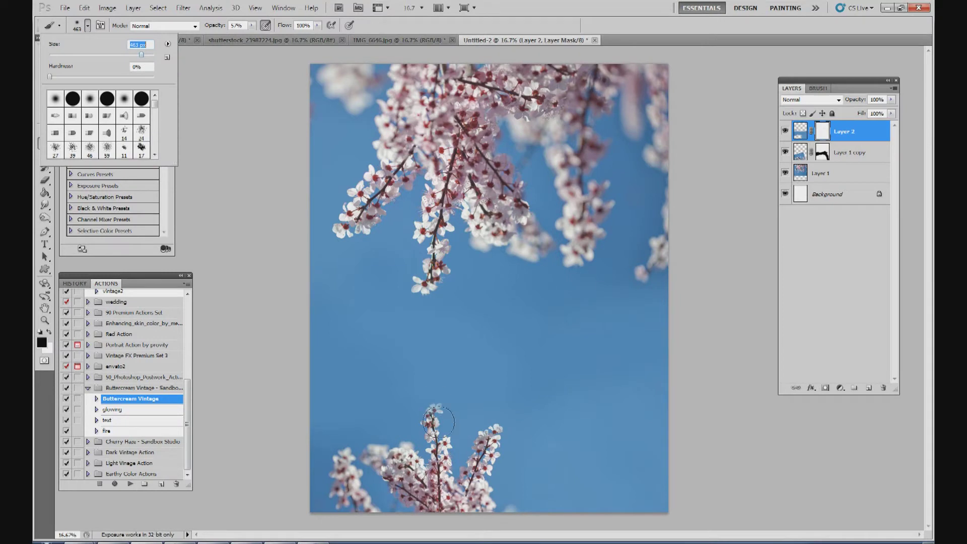
{"action": "key", "text": "Return"}
{"action": "left_click_drag", "start_coordinate": [435, 420], "coordinate": [432, 440]}
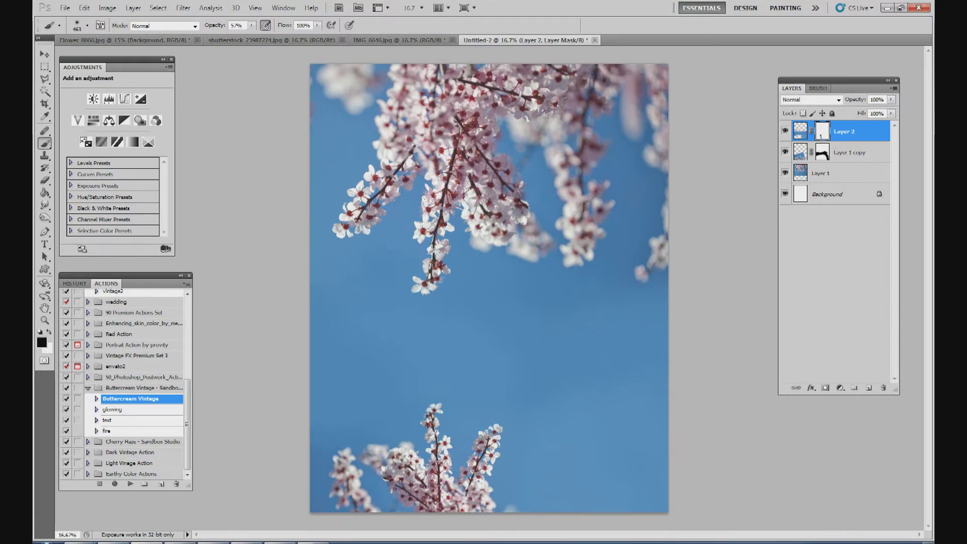
Flatten the image to a single Background layer and move the Layers panel lower.
{"action": "right_click", "coordinate": [837, 197]}
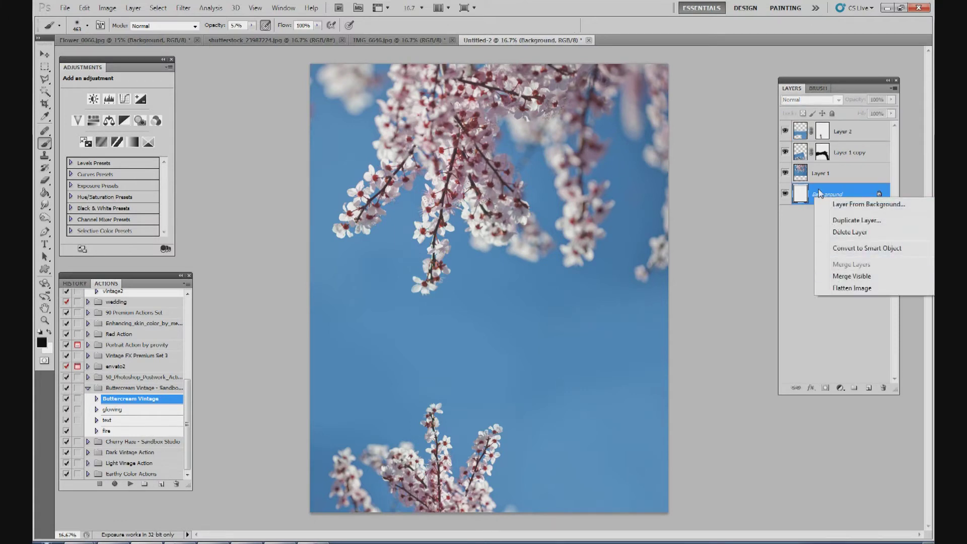
{"action": "left_click", "coordinate": [838, 287]}
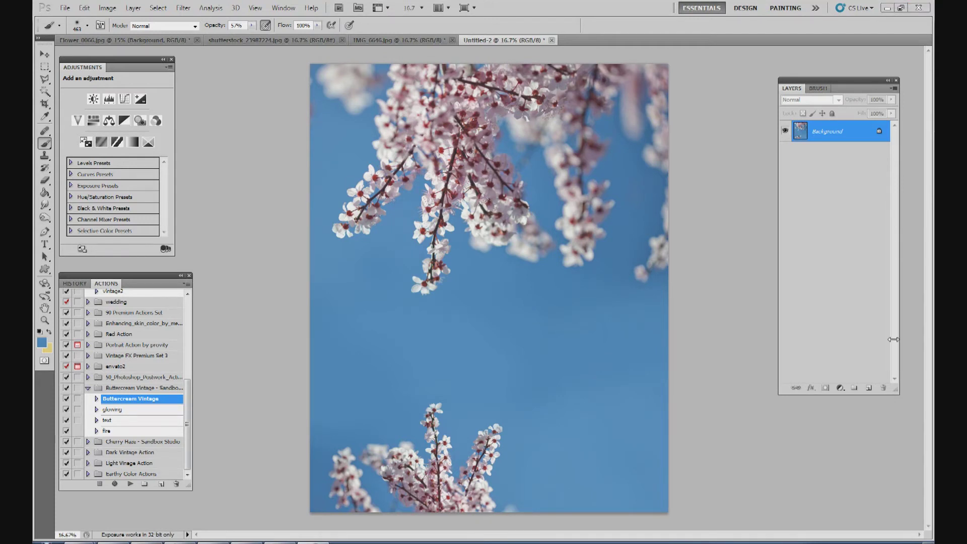
{"action": "left_click_drag", "start_coordinate": [828, 82], "coordinate": [820, 118]}
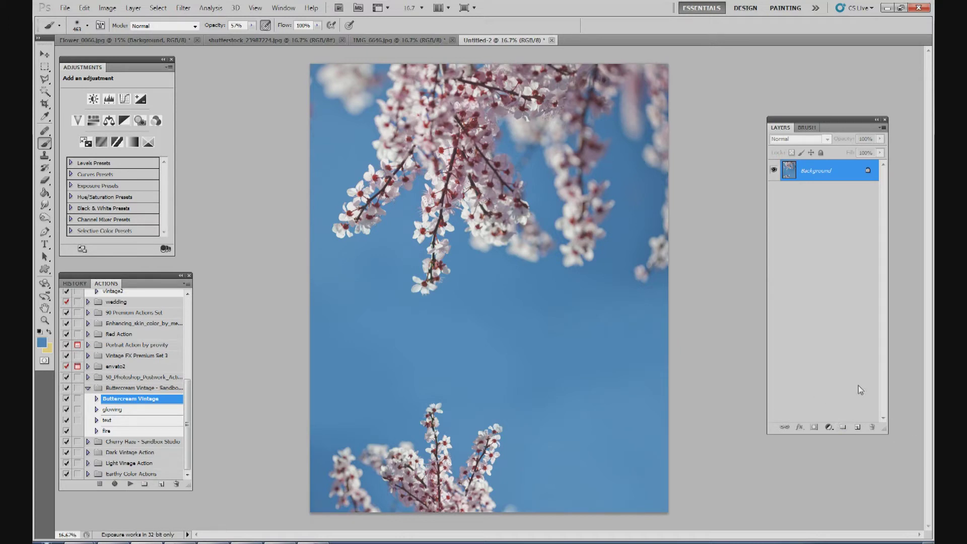
{"action": "left_click", "coordinate": [829, 427]}
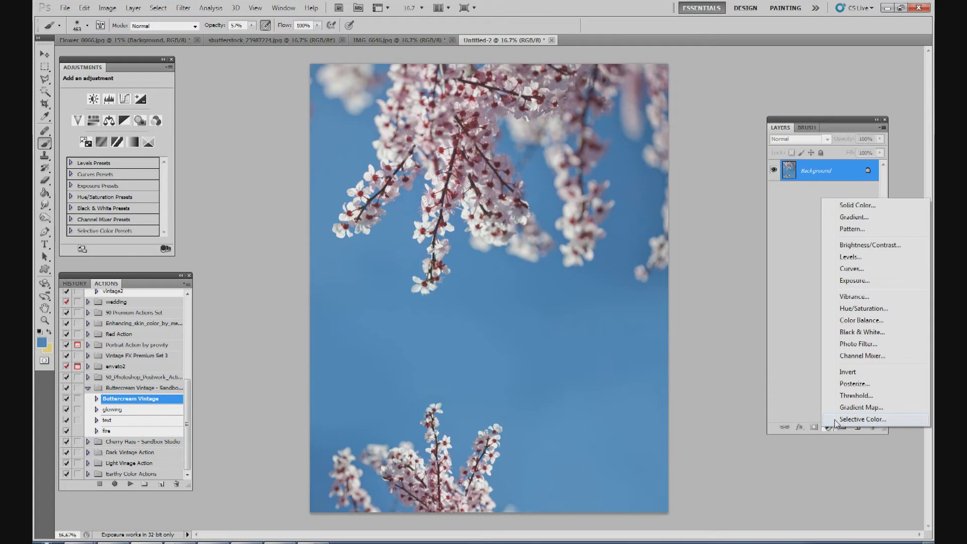
Add a Selective Color layer adjusting Cyans: Cyan +19, Magenta +4, Yellow +73, Black 16.
{"action": "left_click", "coordinate": [856, 419]}
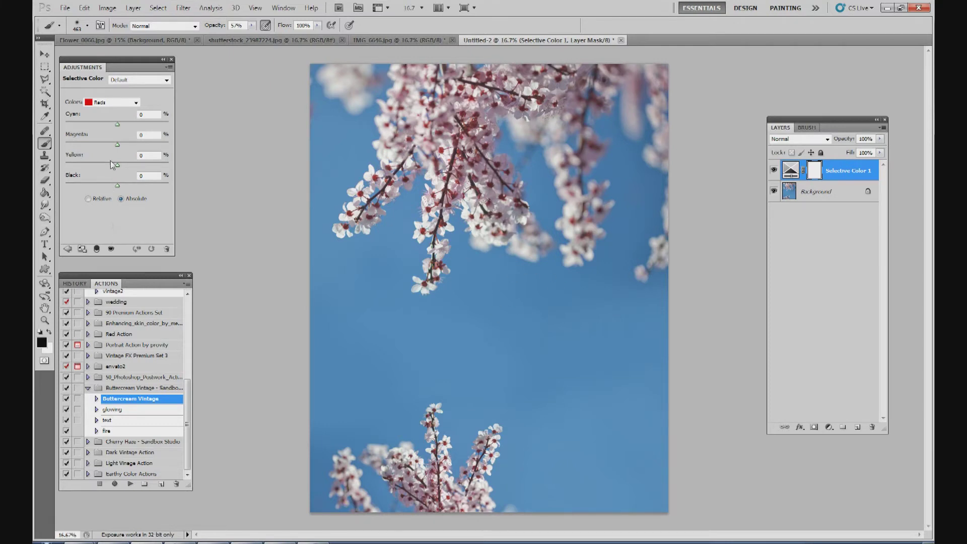
{"action": "left_click", "coordinate": [111, 103]}
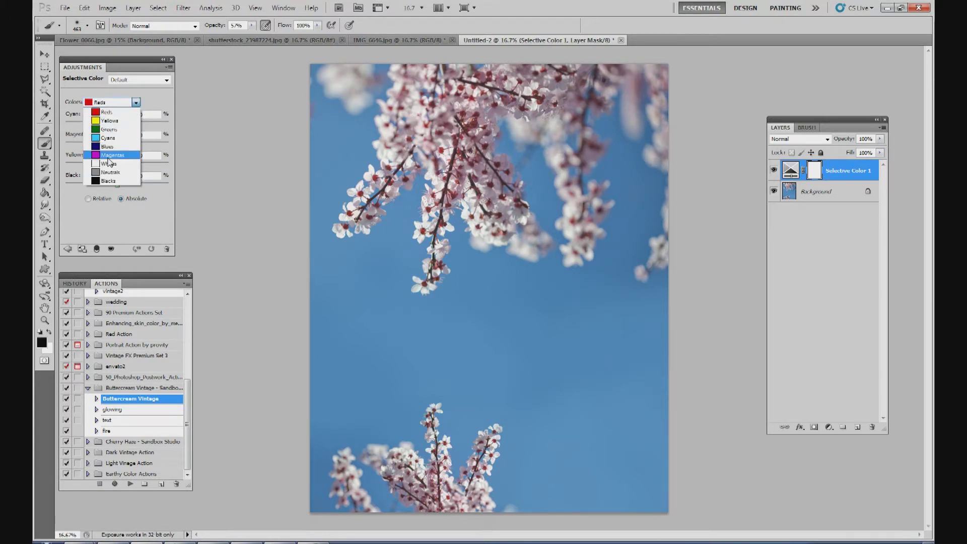
{"action": "left_click", "coordinate": [108, 139]}
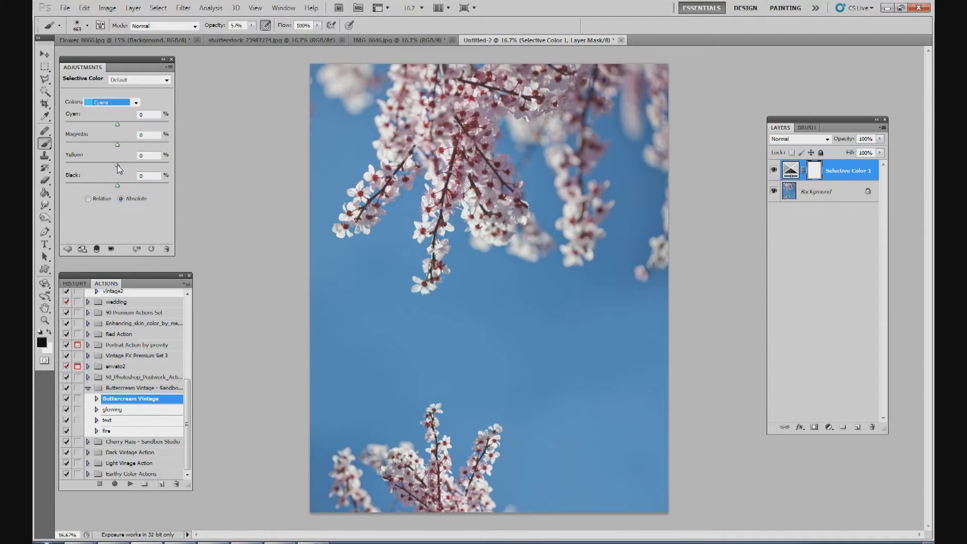
{"action": "left_click_drag", "start_coordinate": [117, 165], "coordinate": [111, 186]}
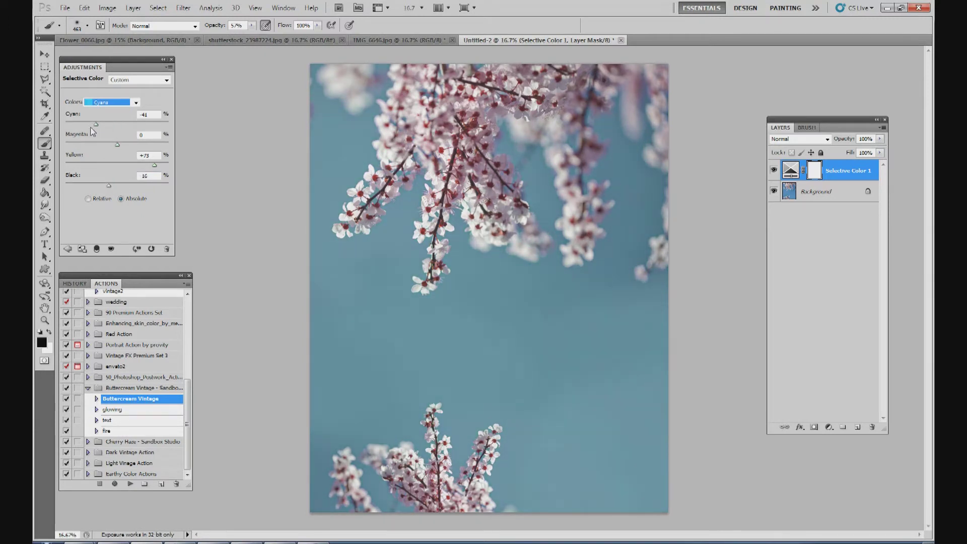
{"action": "left_click_drag", "start_coordinate": [116, 122], "coordinate": [89, 127]}
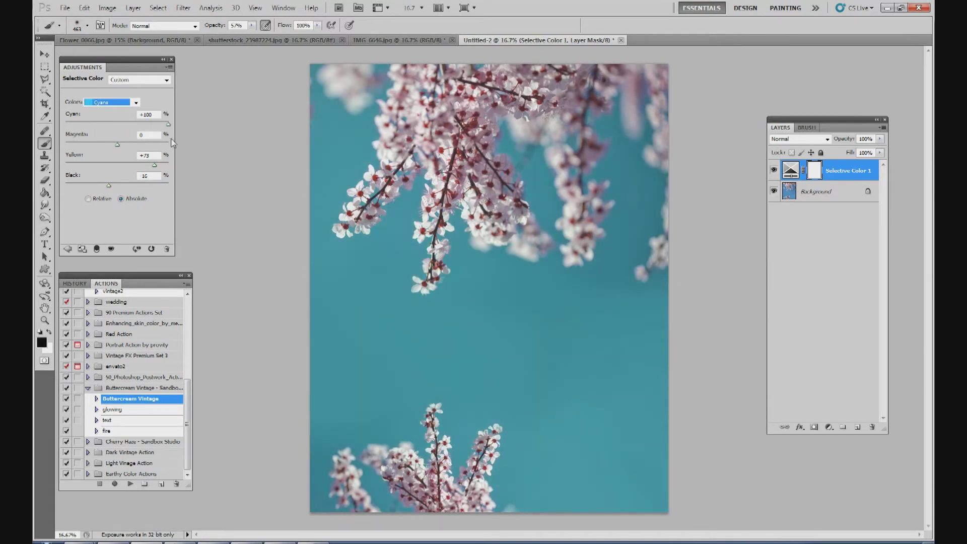
{"action": "left_click_drag", "start_coordinate": [172, 143], "coordinate": [129, 137]}
{"action": "left_click_drag", "start_coordinate": [117, 146], "coordinate": [107, 148]}
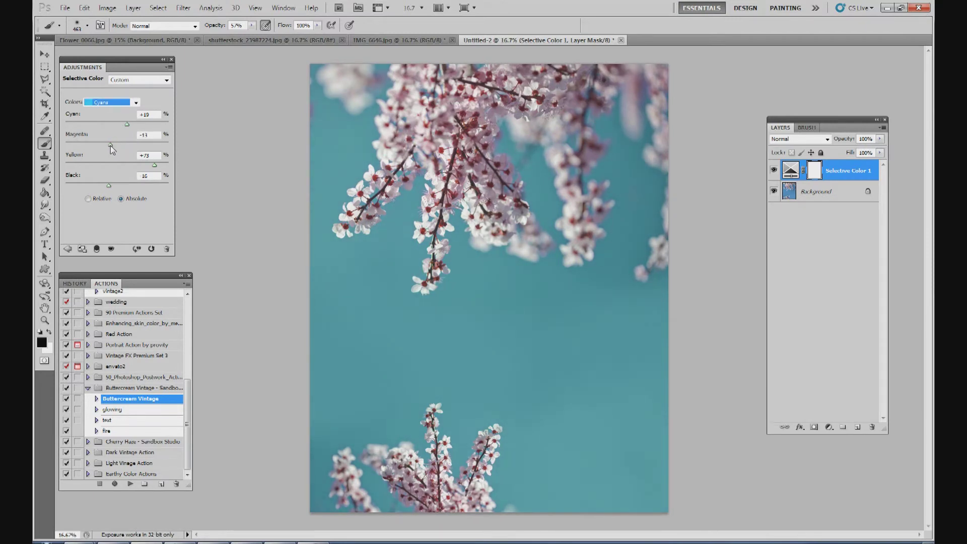
{"action": "left_click_drag", "start_coordinate": [113, 146], "coordinate": [116, 147]}
{"action": "left_click_drag", "start_coordinate": [120, 146], "coordinate": [119, 147]}
Toggle the Selective Color layer's visibility to compare, then select the layer itself.
{"action": "left_click", "coordinate": [775, 171]}
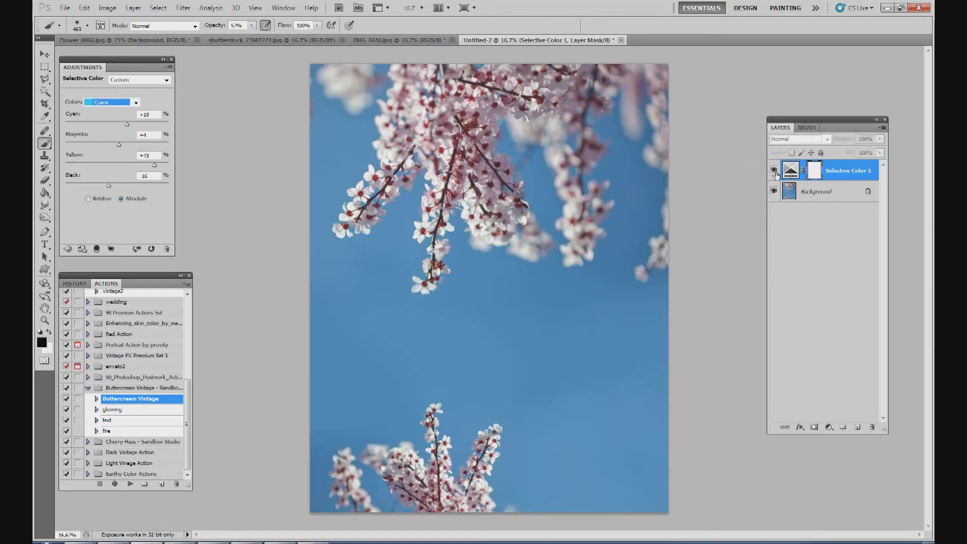
{"action": "left_click", "coordinate": [774, 170]}
{"action": "left_click", "coordinate": [774, 170]}
{"action": "left_click", "coordinate": [774, 170]}
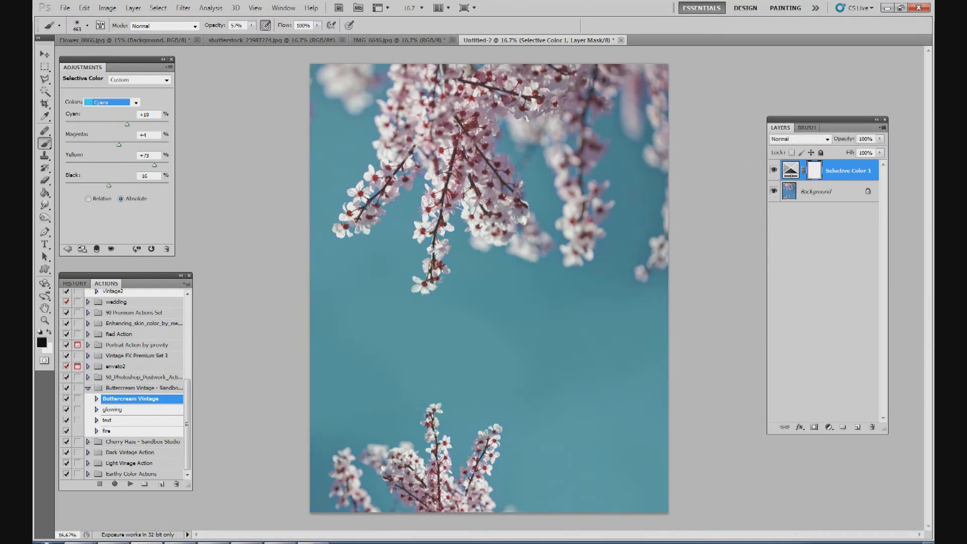
{"action": "key", "text": "alt+2"}
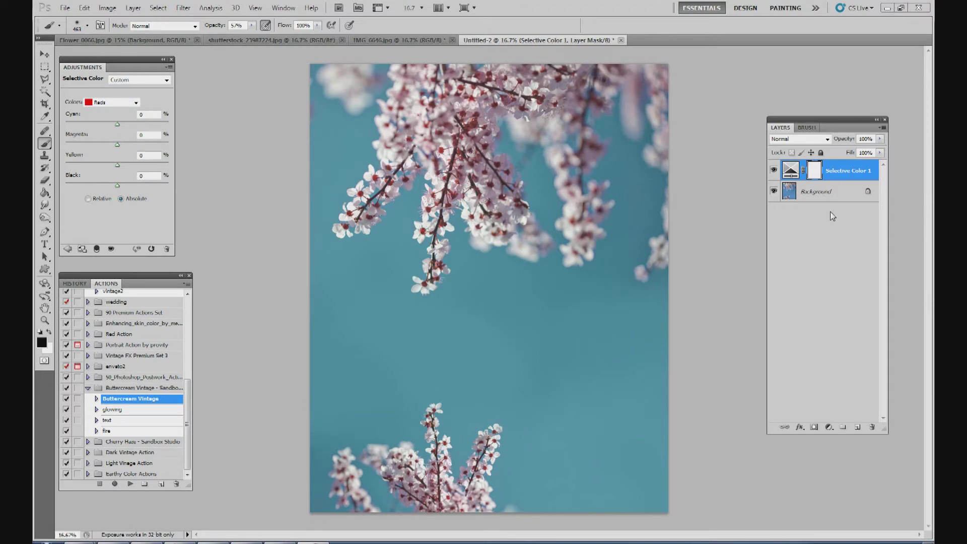
{"action": "left_click", "coordinate": [843, 173]}
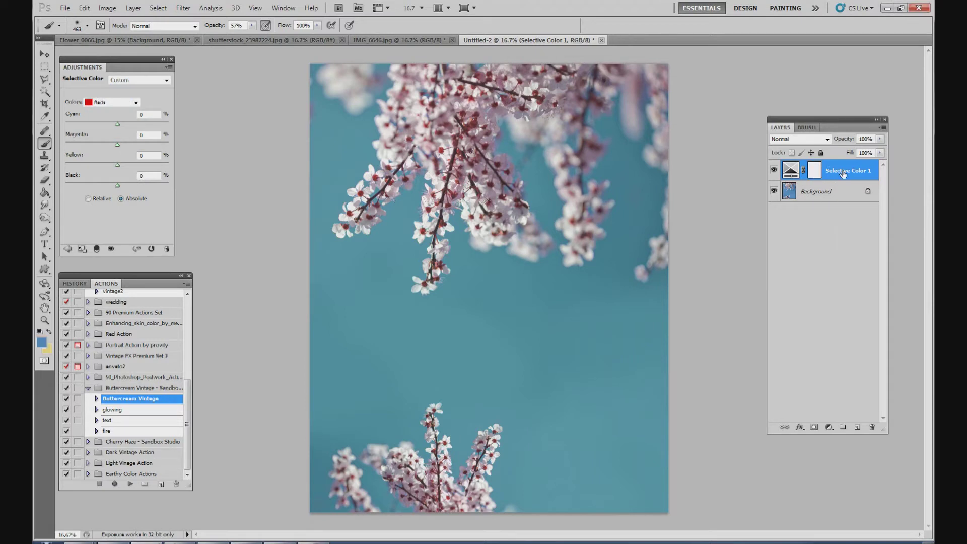
Add a Solid Color fill layer with a deep dark blue.
{"action": "left_click", "coordinate": [827, 428]}
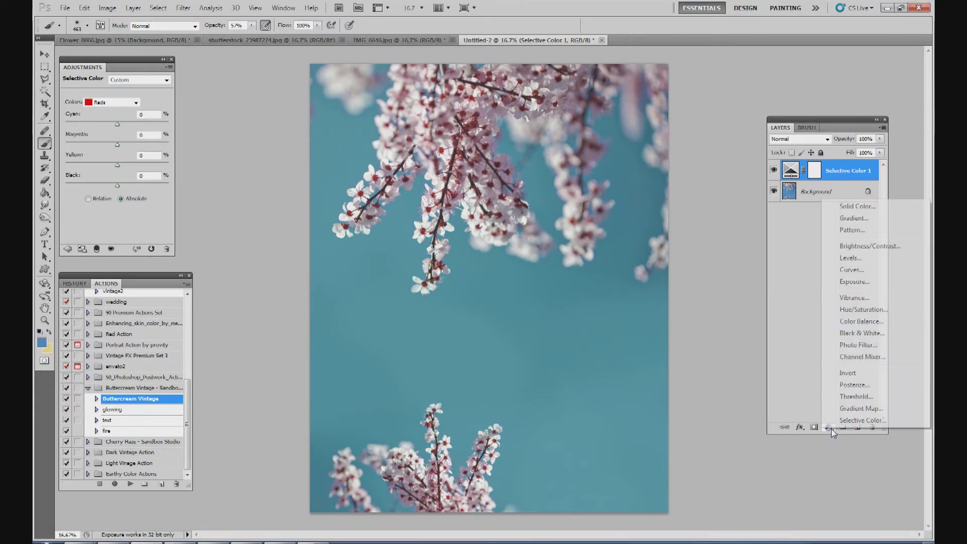
{"action": "left_click", "coordinate": [872, 210]}
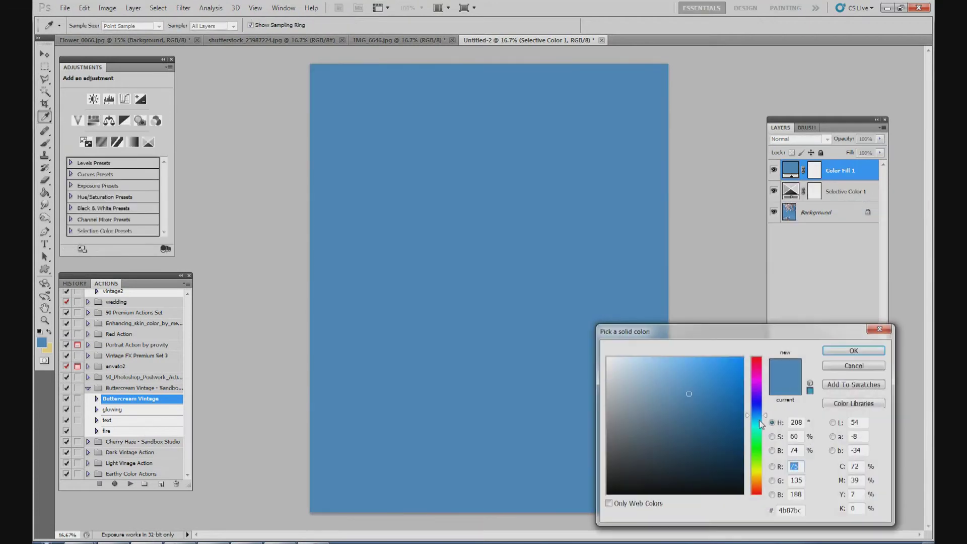
{"action": "mouse_move", "coordinate": [754, 415]}
{"action": "left_mouse_down"}
{"action": "mouse_move", "coordinate": [705, 401]}
{"action": "mouse_move", "coordinate": [721, 411]}
{"action": "left_mouse_up"}
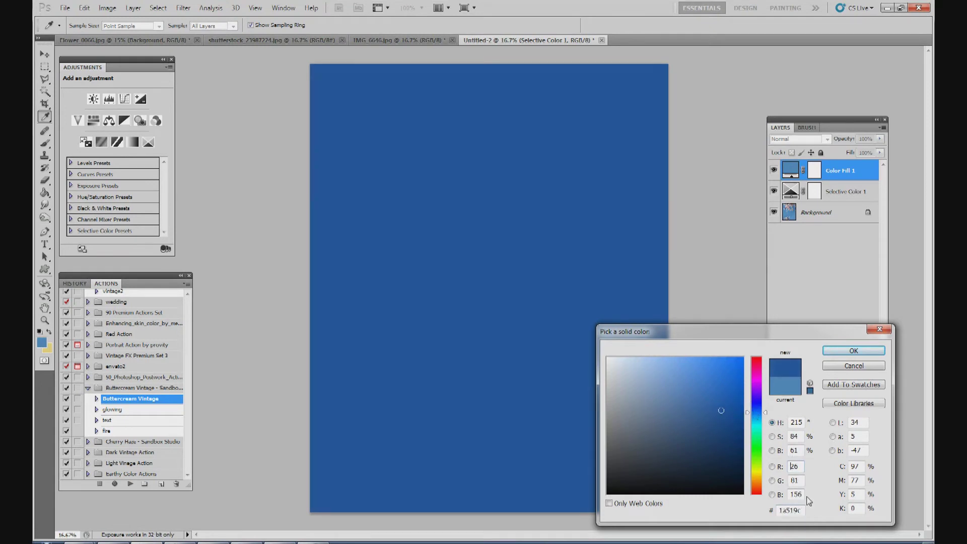
{"action": "left_click", "coordinate": [854, 351]}
Set the Color Fill layer to Exclusion blend mode at roughly 20–30% opacity.
{"action": "left_click", "coordinate": [820, 140]}
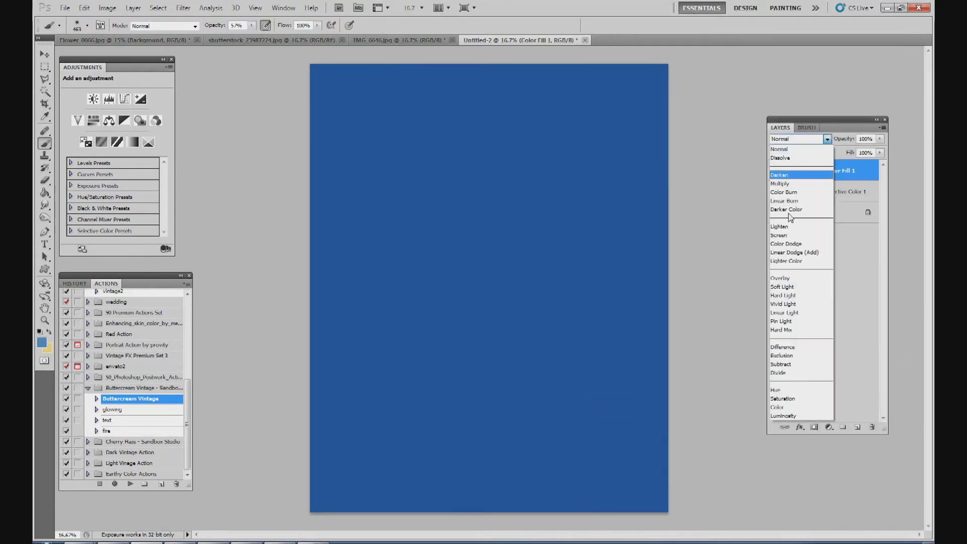
{"action": "left_click", "coordinate": [807, 358]}
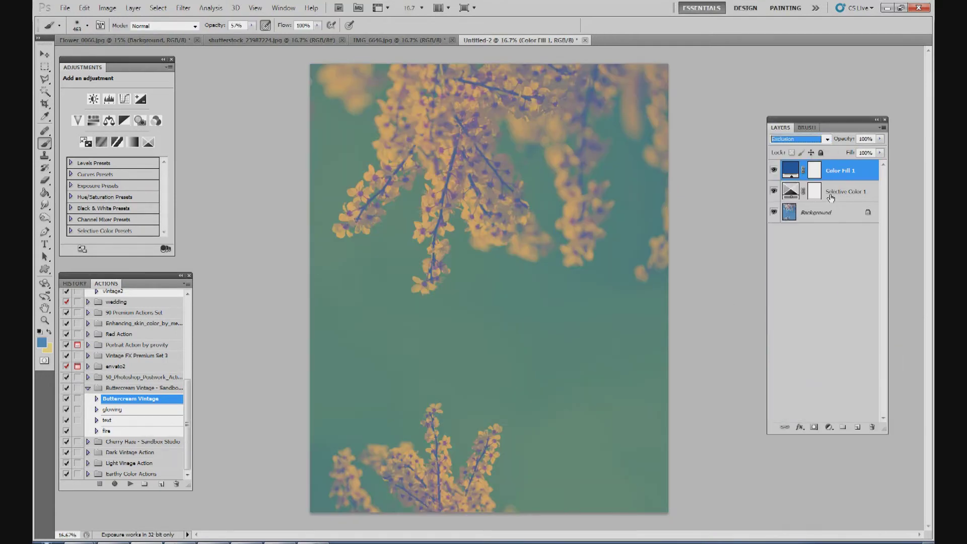
{"action": "left_click", "coordinate": [879, 139]}
{"action": "left_click_drag", "start_coordinate": [879, 152], "coordinate": [846, 154]}
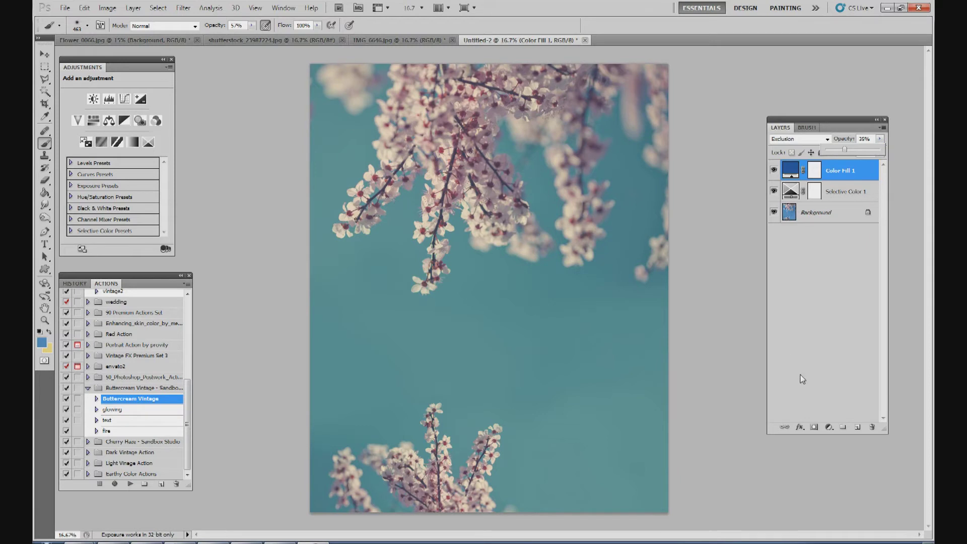
{"action": "left_click", "coordinate": [818, 429]}
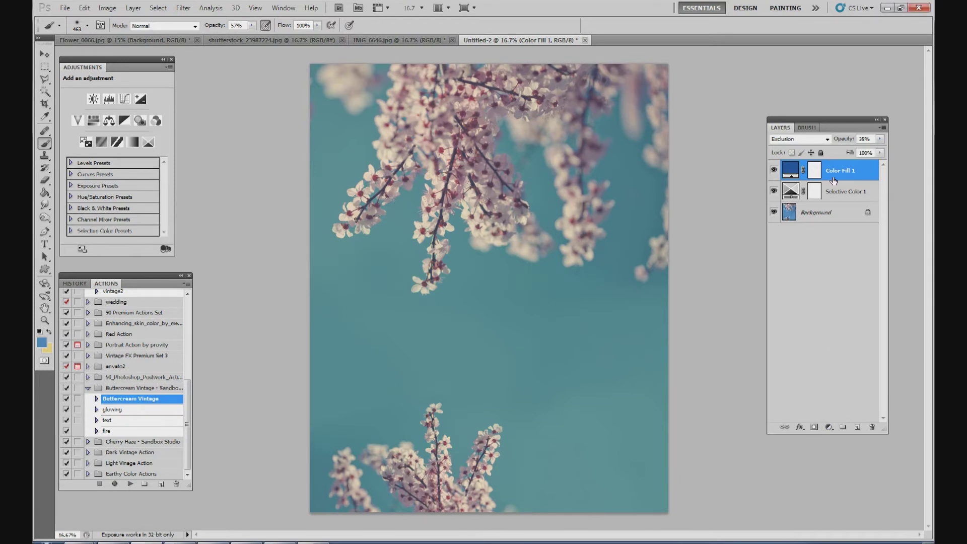
Add a Brightness/Contrast adjustment layer with Contrast 34 and Brightness 0 to deepen the teal sky.
{"action": "left_click", "coordinate": [829, 429]}
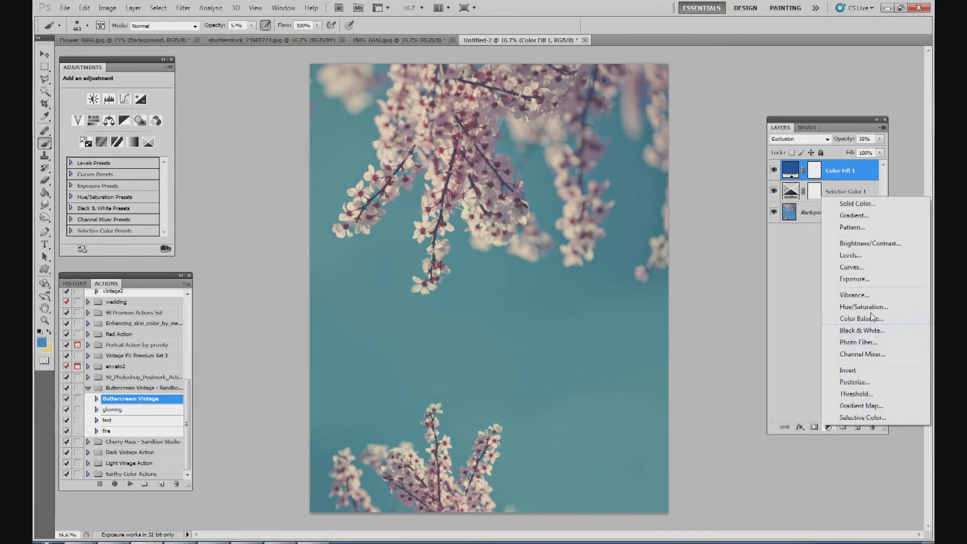
{"action": "left_click", "coordinate": [867, 247]}
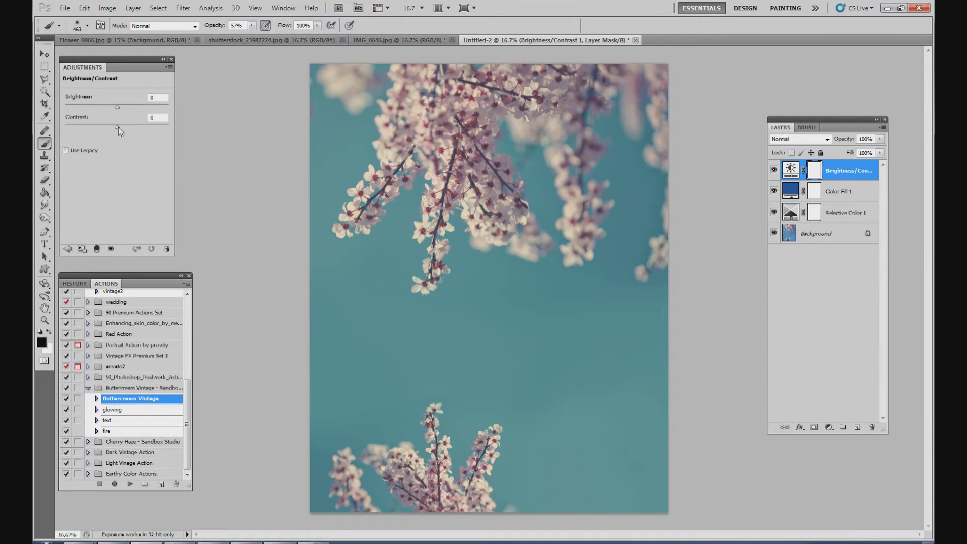
{"action": "left_click_drag", "start_coordinate": [119, 128], "coordinate": [126, 132]}
{"action": "left_click_drag", "start_coordinate": [118, 107], "coordinate": [120, 109]}
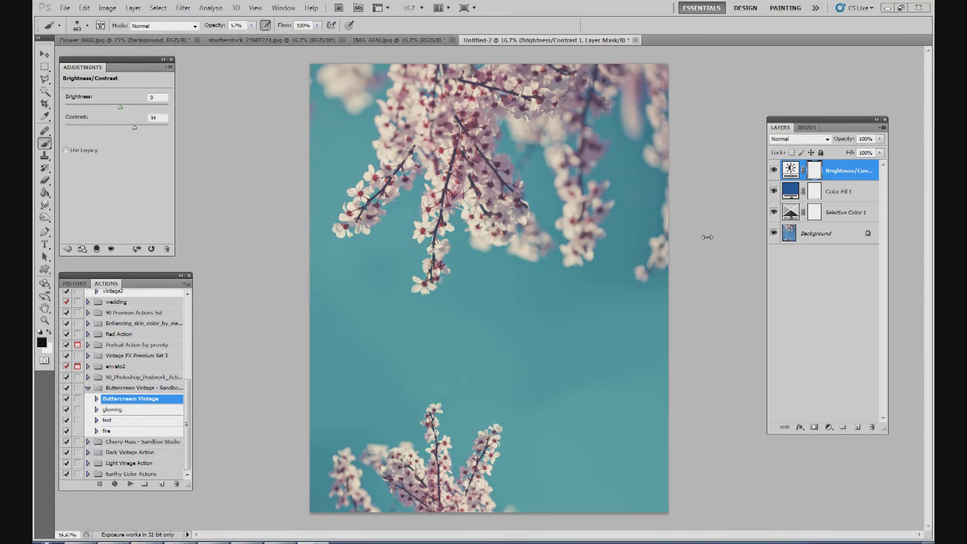
Drag the parchment texture into the blossom document and scale it to cover the whole canvas.
{"action": "left_click", "coordinate": [274, 40]}
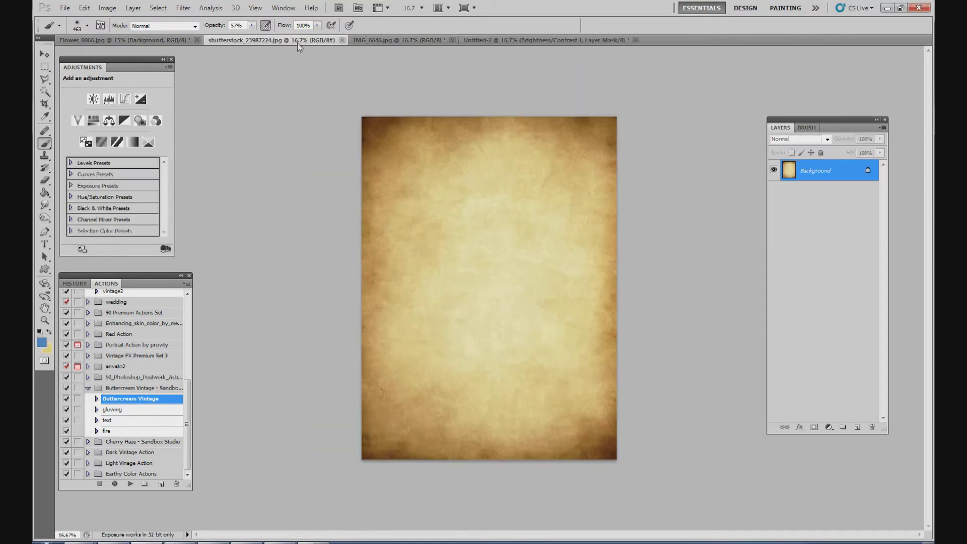
{"action": "left_click", "coordinate": [44, 53]}
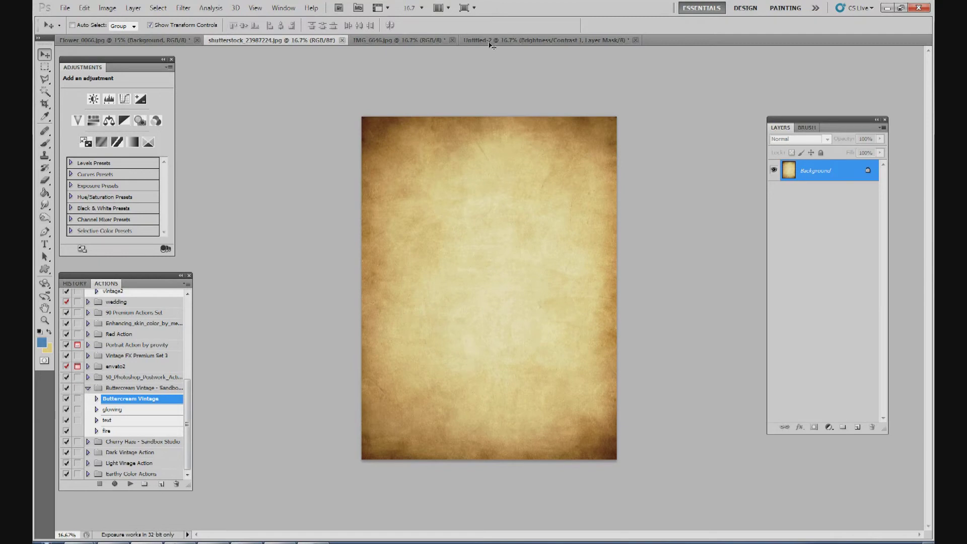
{"action": "left_click_drag", "start_coordinate": [491, 45], "coordinate": [424, 137]}
{"action": "left_click_drag", "start_coordinate": [565, 406], "coordinate": [667, 511]}
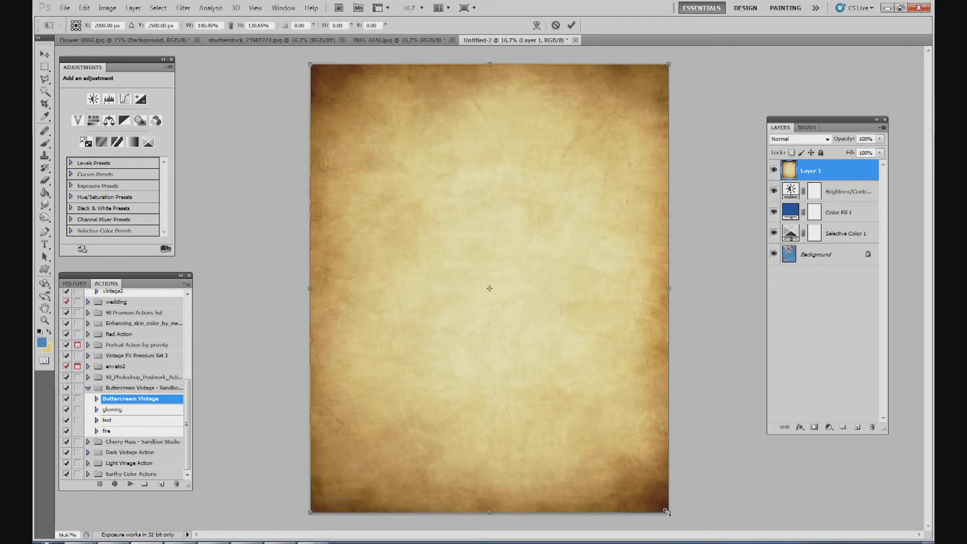
{"action": "left_click", "coordinate": [571, 25]}
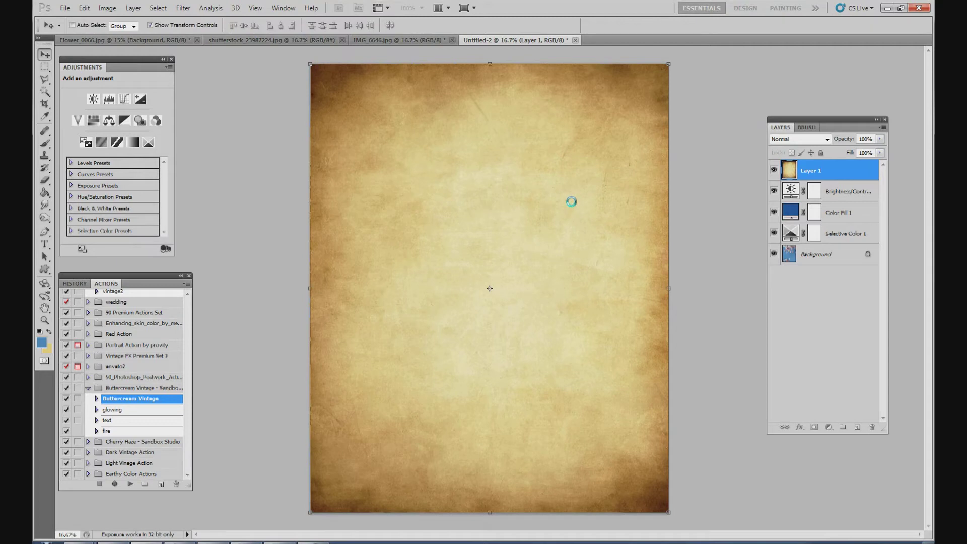
{"action": "left_click", "coordinate": [490, 65]}
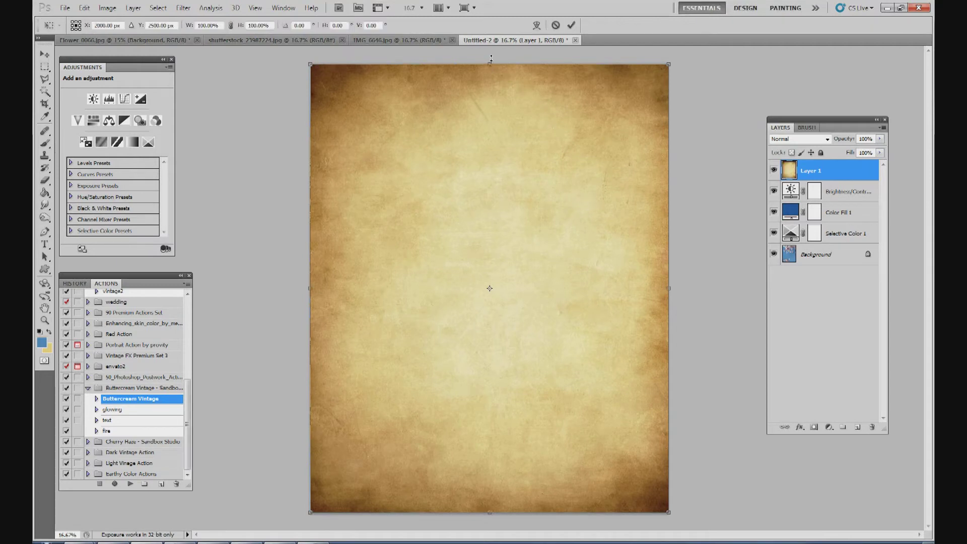
{"action": "left_click", "coordinate": [573, 24]}
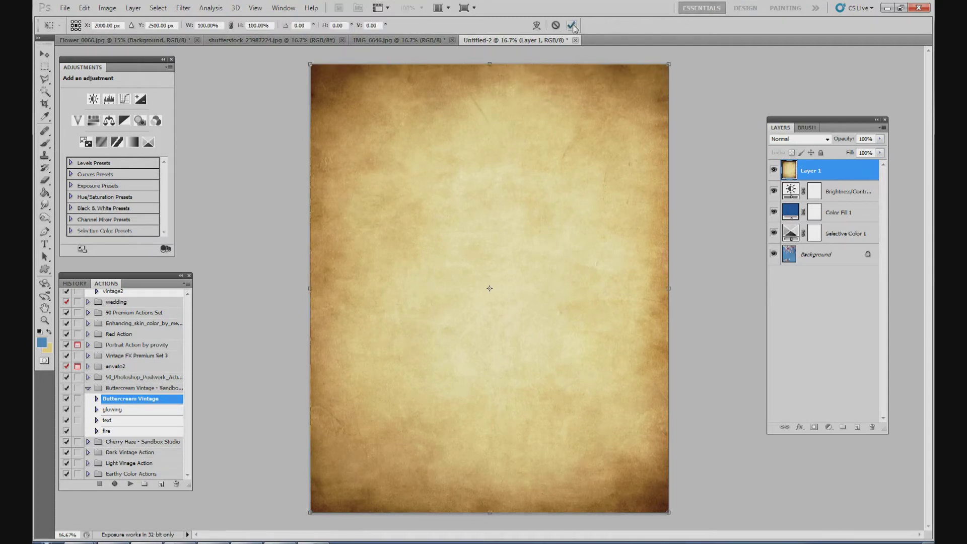
Blend the parchment Layer 1 in Overlay mode at about 52% opacity.
{"action": "left_click", "coordinate": [791, 140]}
{"action": "left_click", "coordinate": [807, 278]}
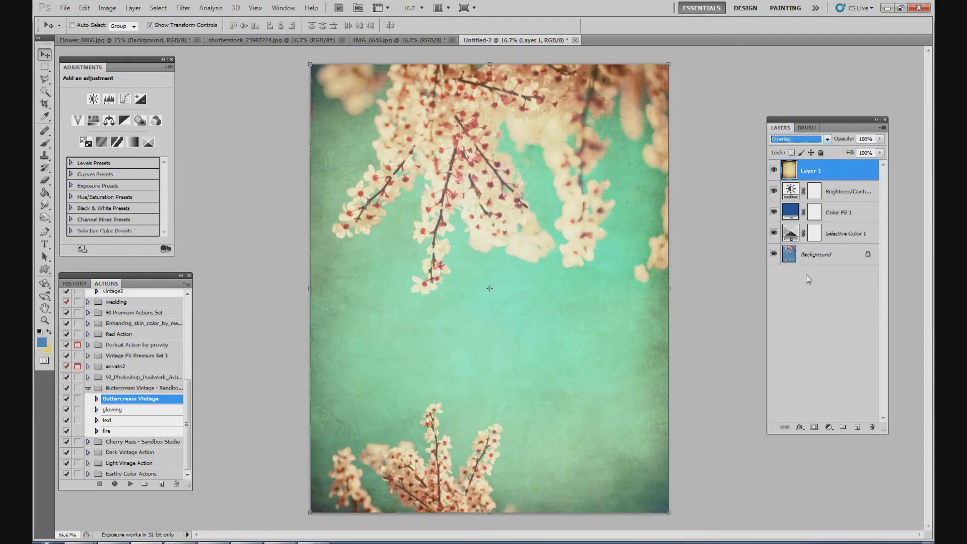
{"action": "left_click", "coordinate": [880, 139]}
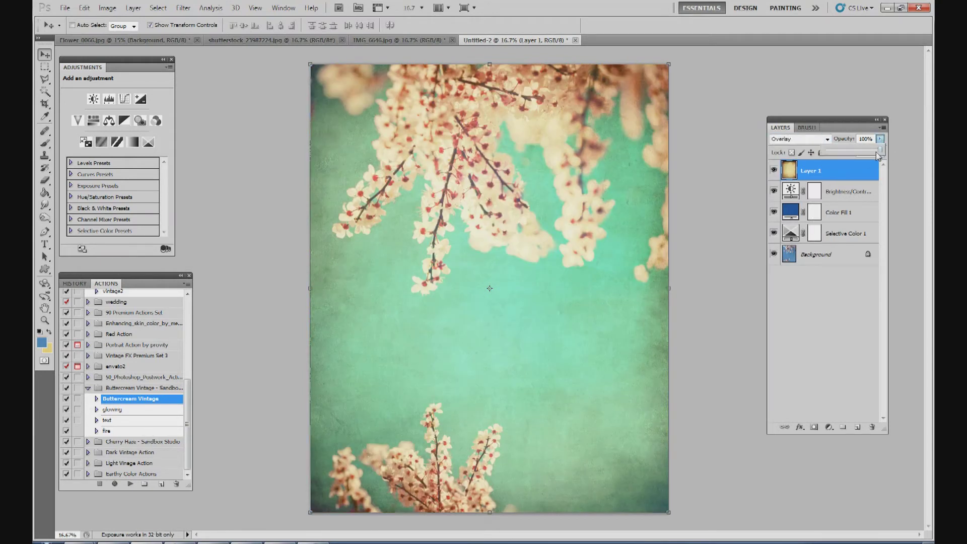
{"action": "left_click_drag", "start_coordinate": [878, 156], "coordinate": [853, 150]}
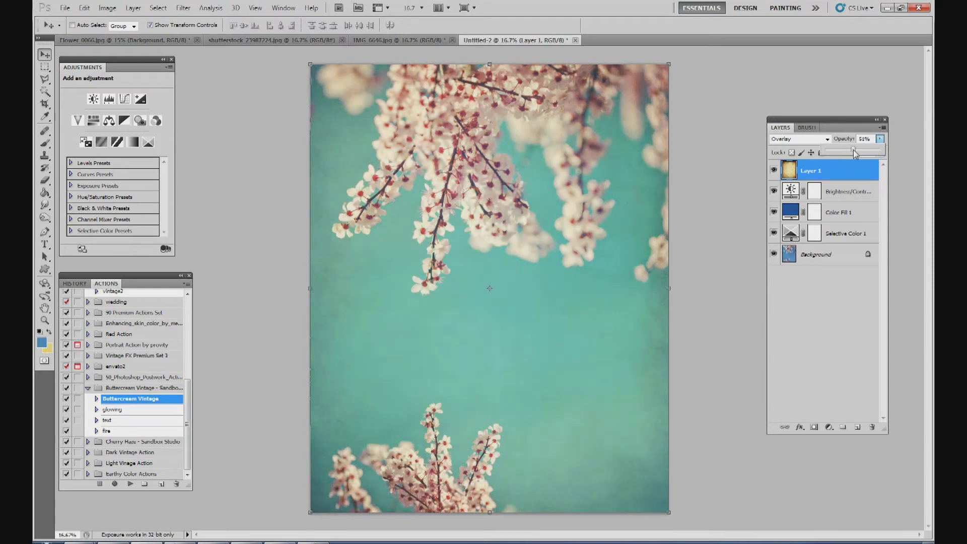
{"action": "left_click_drag", "start_coordinate": [855, 154], "coordinate": [855, 154]}
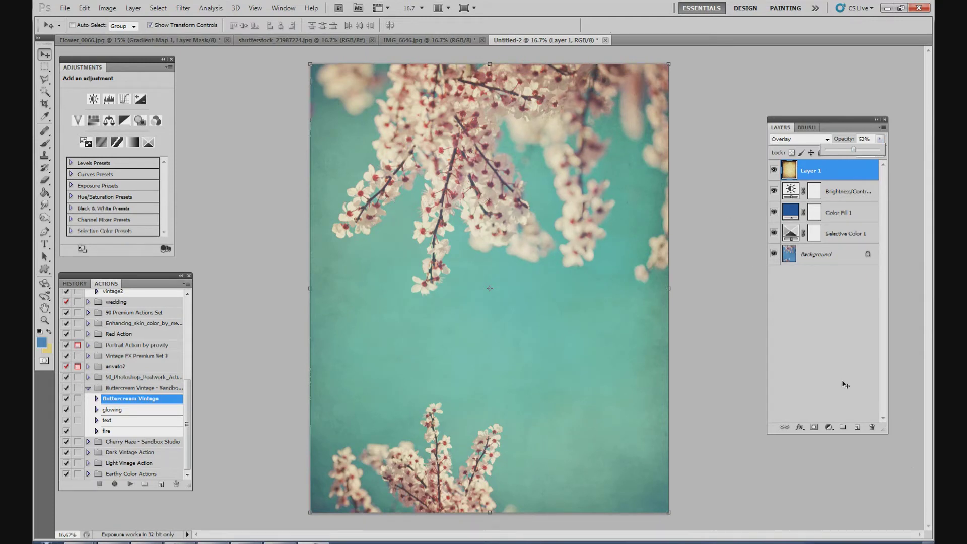
Add a Gradient Map adjustment layer using the purple-to-orange preset gradient.
{"action": "left_click", "coordinate": [829, 427]}
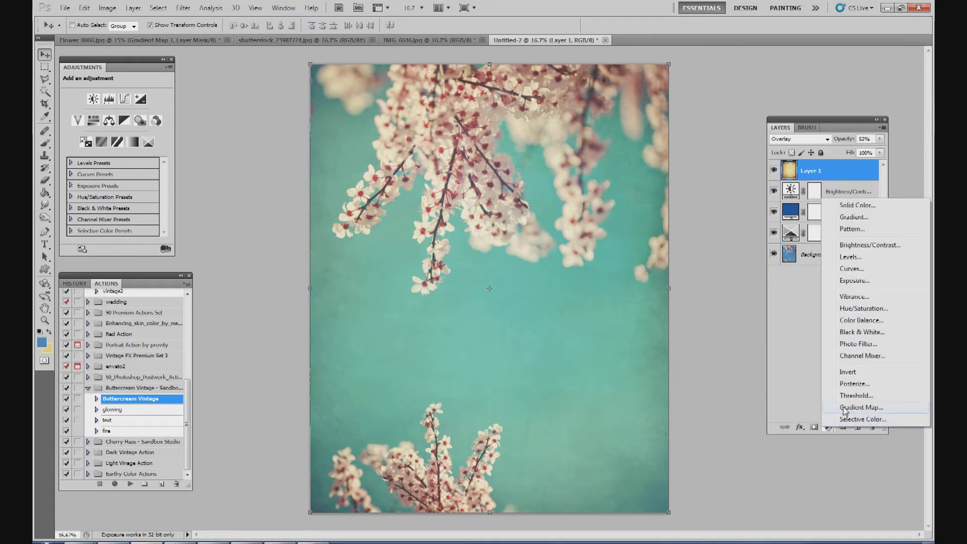
{"action": "left_click", "coordinate": [844, 408]}
{"action": "left_click", "coordinate": [142, 104]}
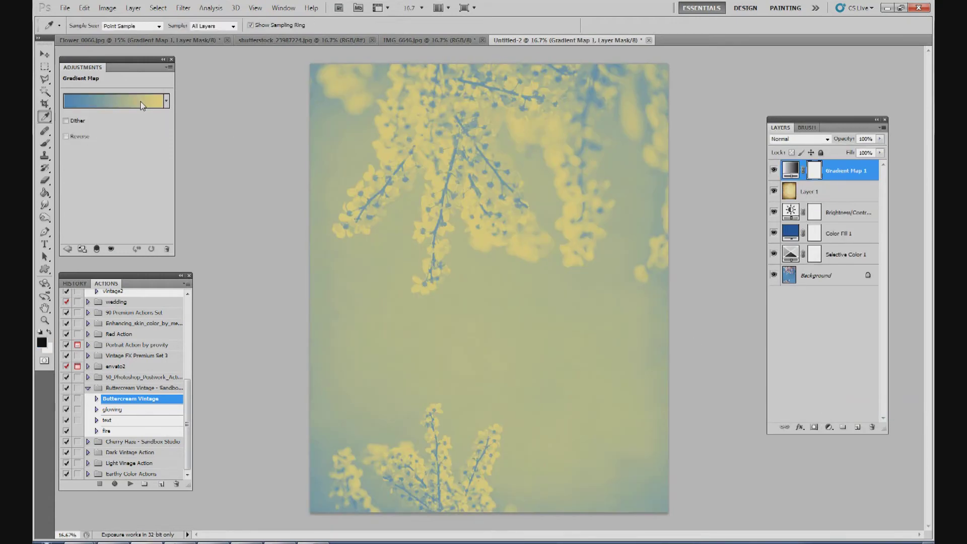
{"action": "left_click", "coordinate": [852, 294]}
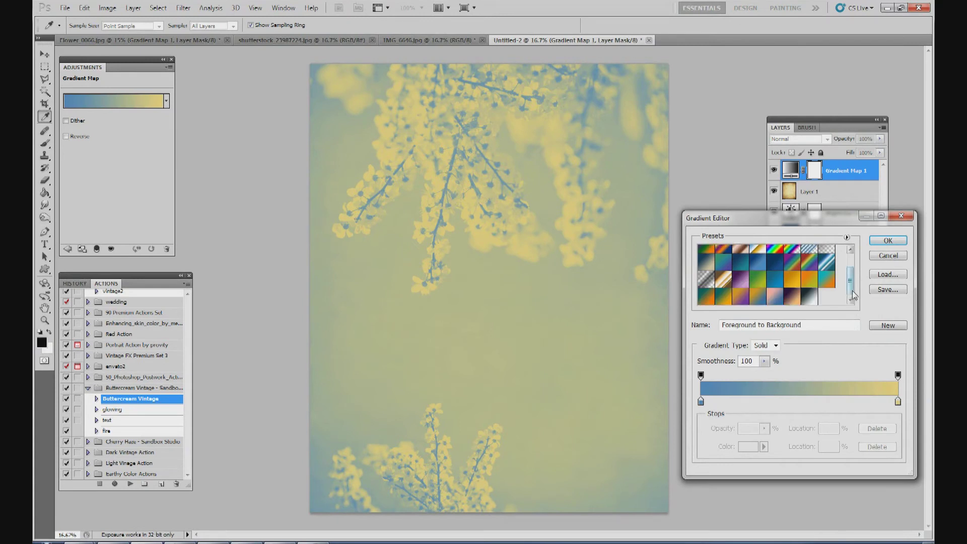
{"action": "left_click", "coordinate": [792, 301]}
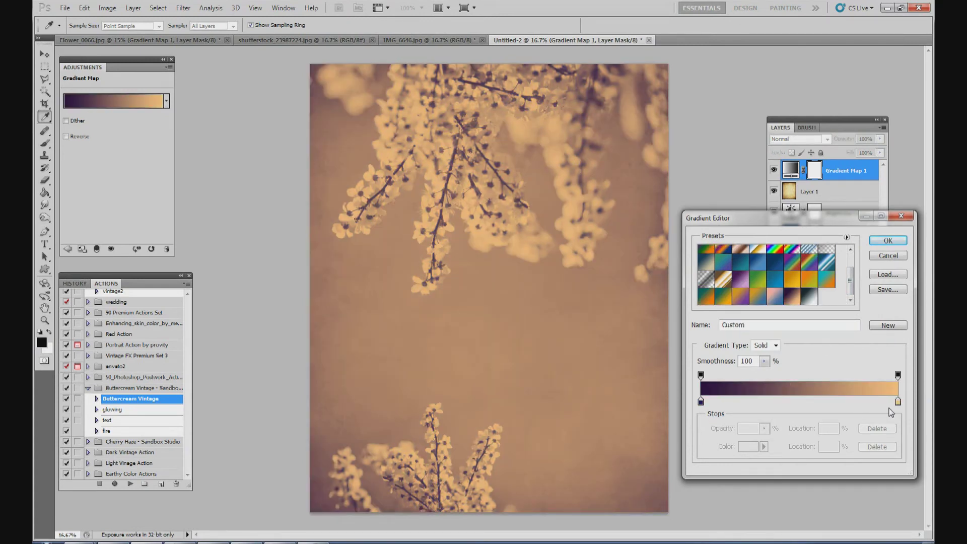
Recolour the gradient stops to dark purple on the left and light orange on the right.
{"action": "left_click", "coordinate": [700, 401]}
{"action": "left_click", "coordinate": [748, 446]}
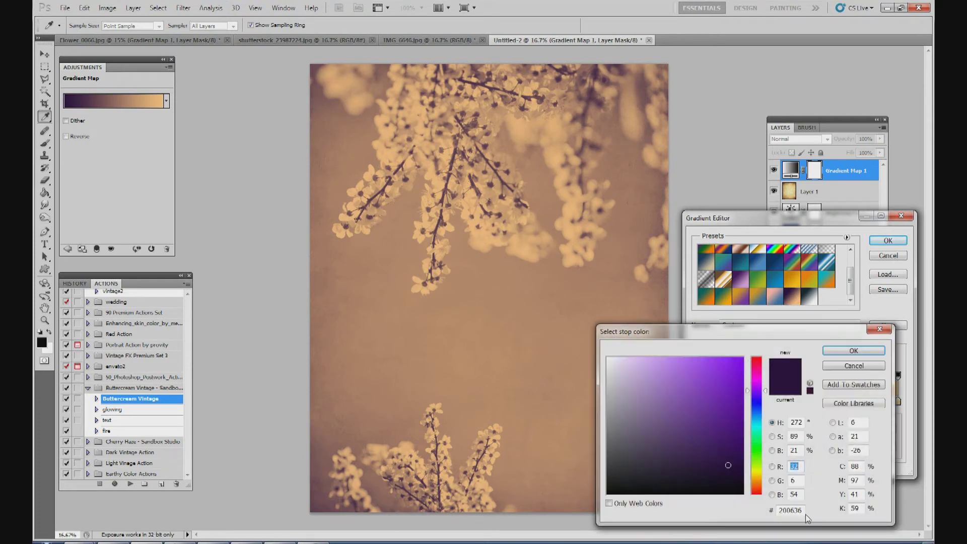
{"action": "left_click", "coordinate": [855, 351]}
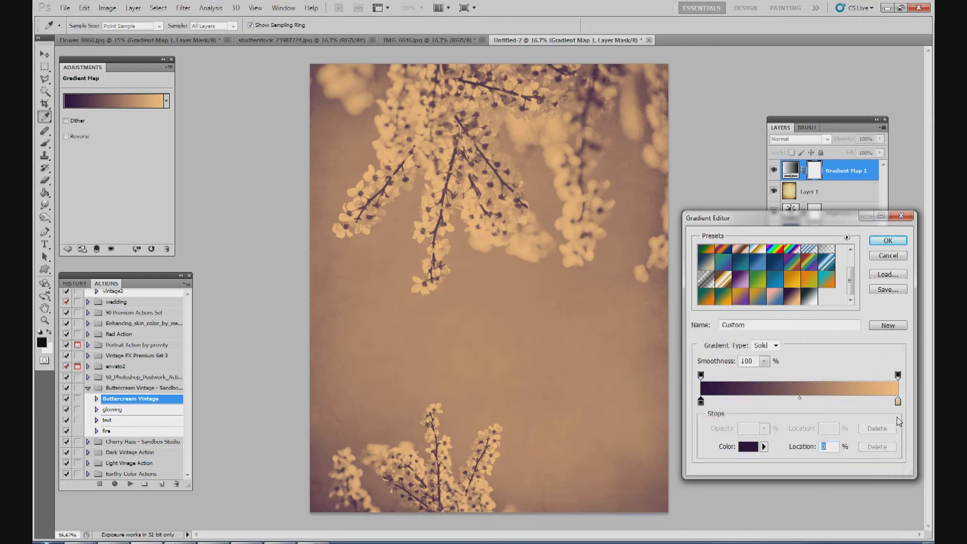
{"action": "left_click", "coordinate": [897, 401]}
{"action": "left_click", "coordinate": [748, 447]}
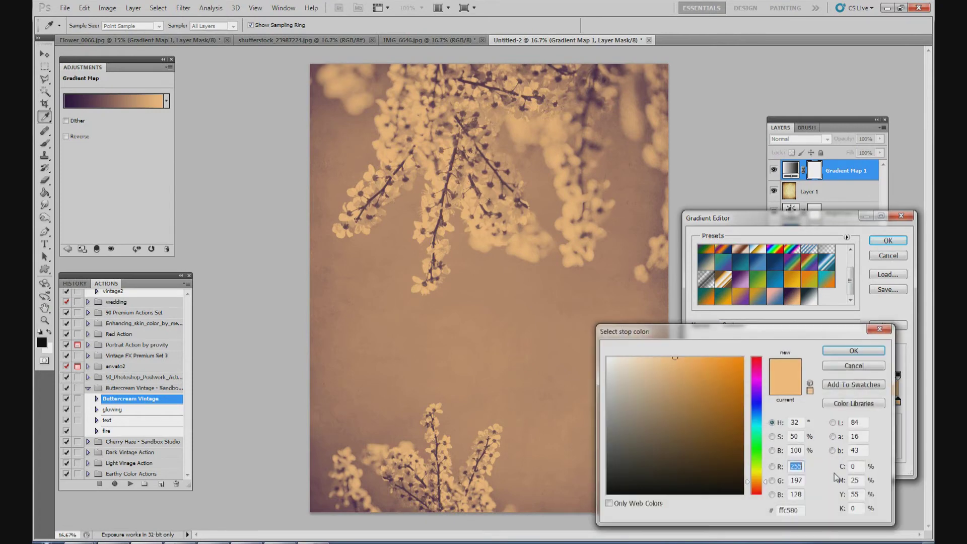
{"action": "left_click", "coordinate": [868, 366]}
{"action": "left_click", "coordinate": [889, 242]}
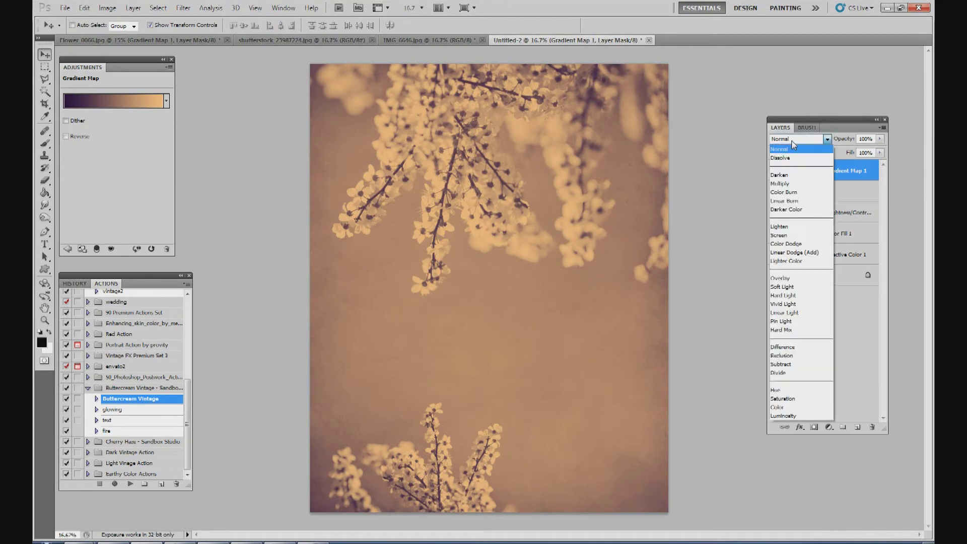
Blend the Gradient Map in Overlay at 60% opacity and toggle it to compare.
{"action": "left_click", "coordinate": [795, 141]}
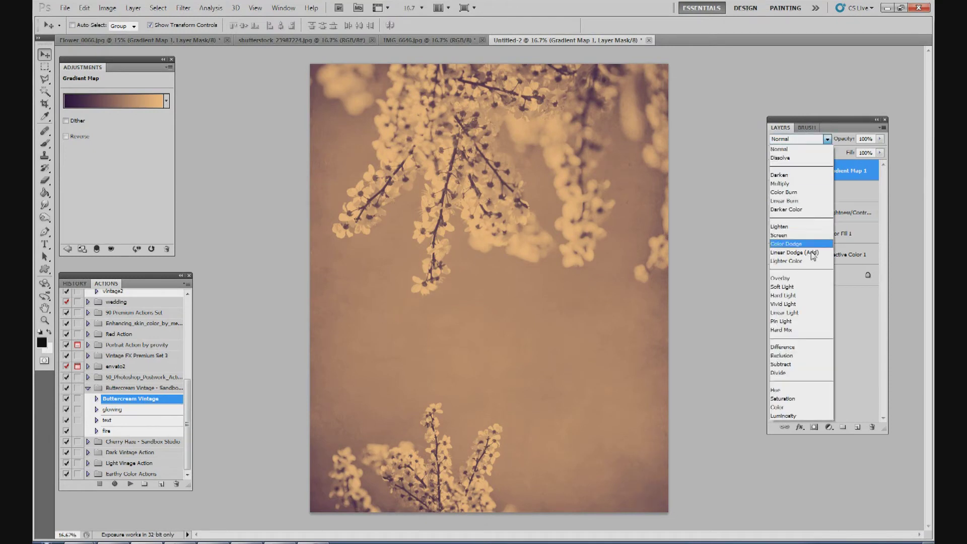
{"action": "left_click", "coordinate": [817, 279]}
{"action": "left_click", "coordinate": [880, 140]}
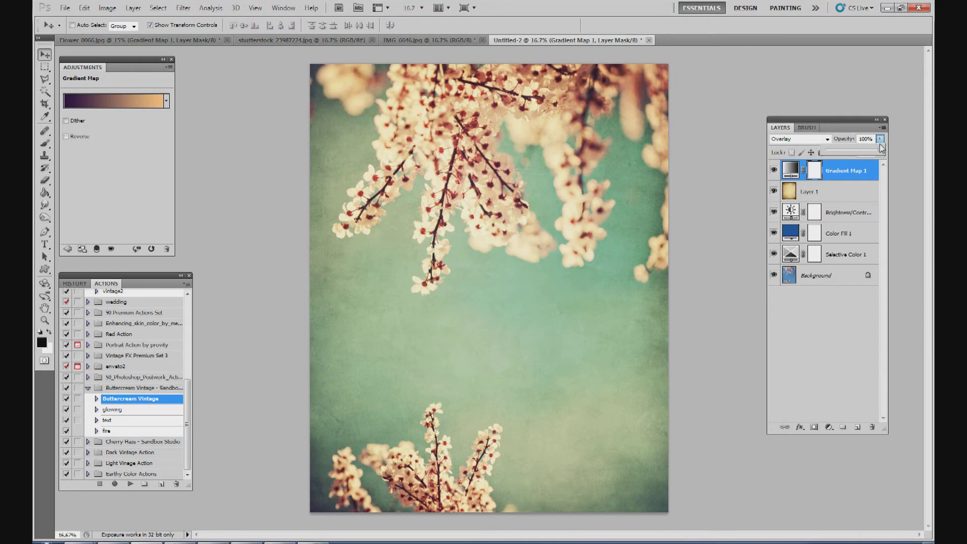
{"action": "left_click_drag", "start_coordinate": [880, 147], "coordinate": [858, 158]}
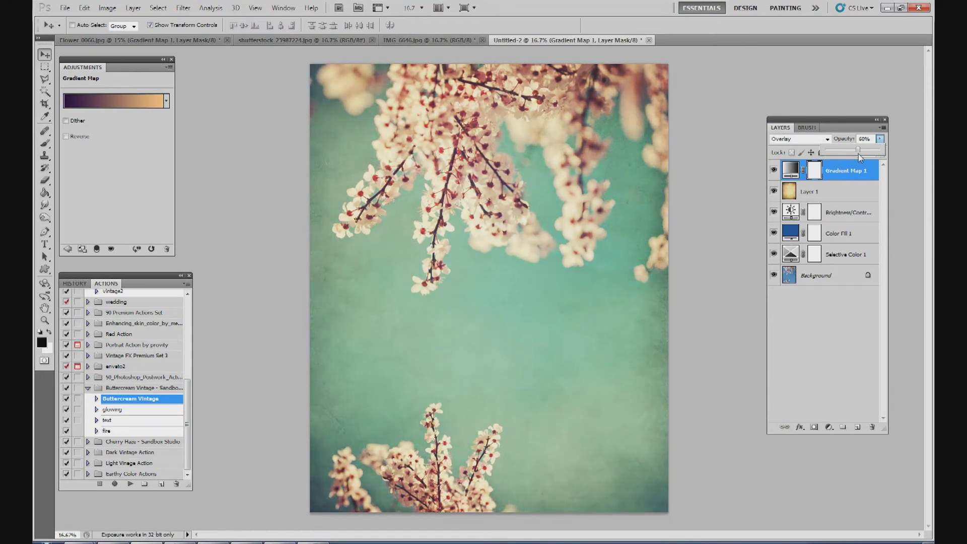
{"action": "left_click", "coordinate": [773, 170]}
{"action": "left_click", "coordinate": [773, 170]}
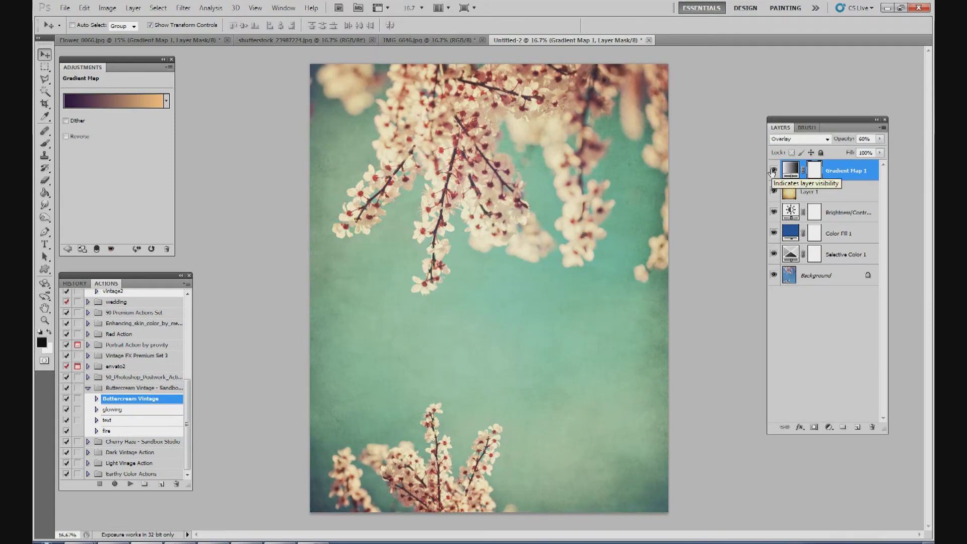
{"action": "left_click", "coordinate": [773, 170]}
{"action": "left_click", "coordinate": [773, 170]}
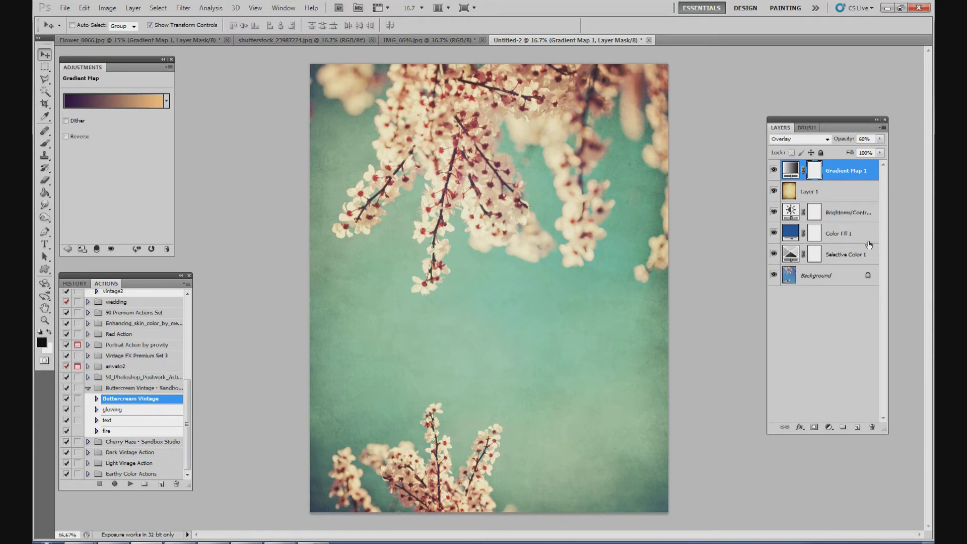
Toggle Selective Color 1 on and off to compare, then lower its opacity to about 78%.
{"action": "left_click", "coordinate": [846, 254]}
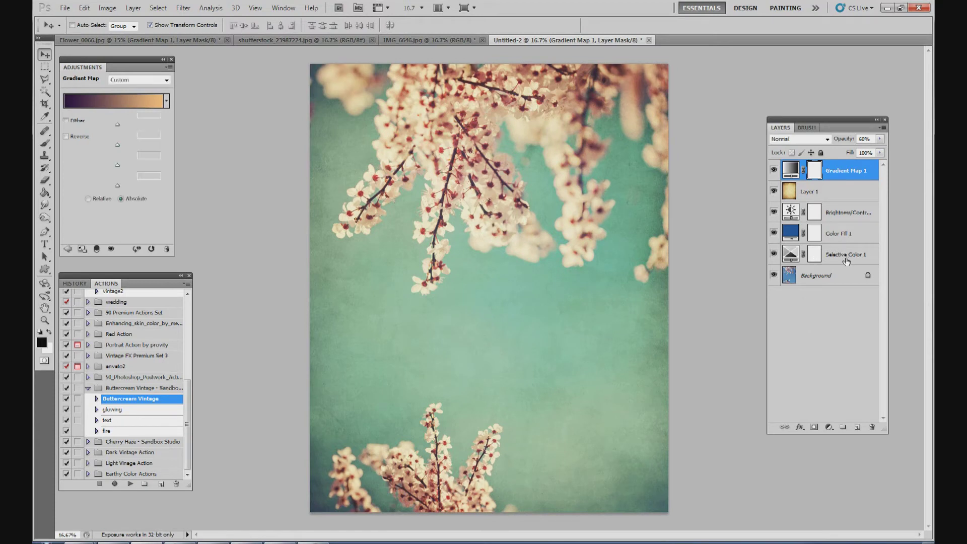
{"action": "left_click", "coordinate": [774, 254]}
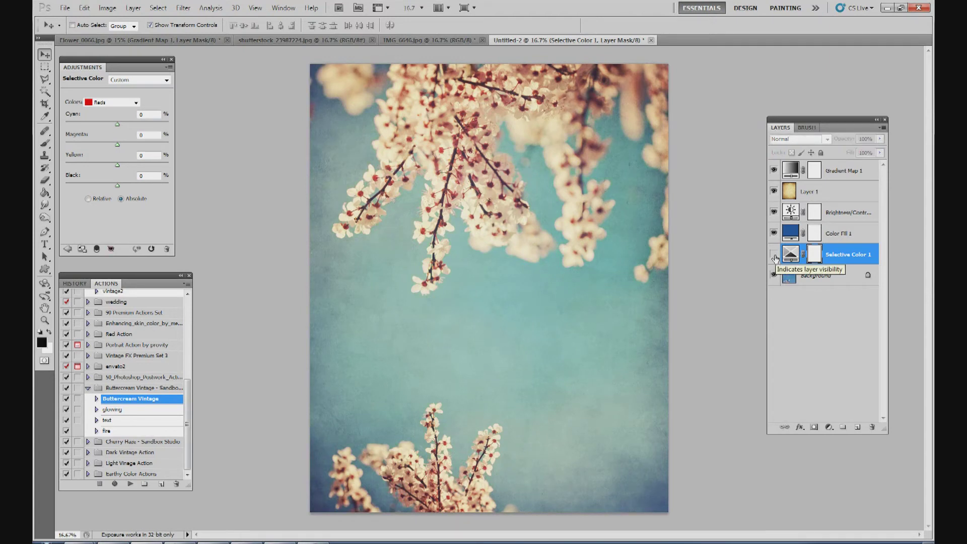
{"action": "left_click", "coordinate": [774, 254]}
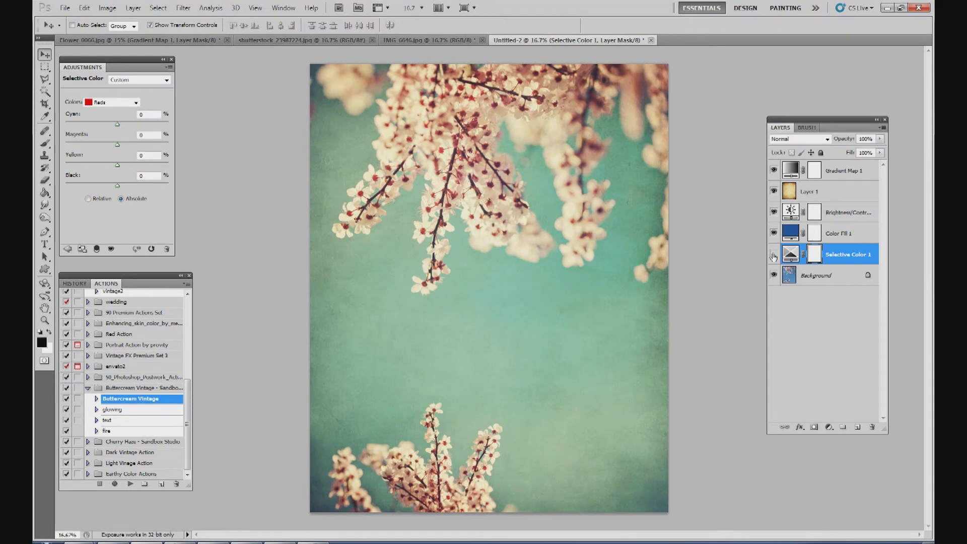
{"action": "left_click", "coordinate": [774, 254]}
{"action": "left_click", "coordinate": [774, 254]}
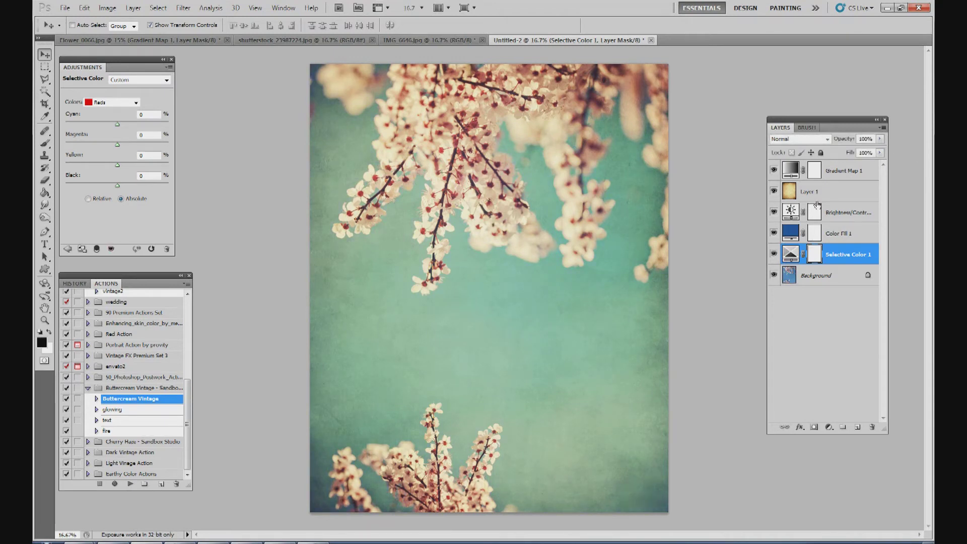
{"action": "left_click", "coordinate": [880, 138]}
{"action": "left_click_drag", "start_coordinate": [880, 150], "coordinate": [854, 153]}
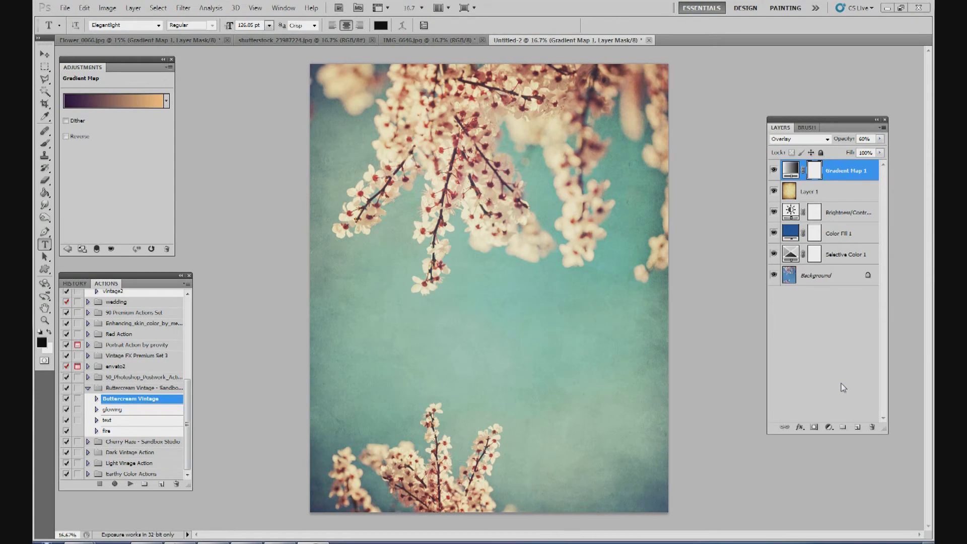
Add a 'HE IS' text line near the canvas centre and shift it slightly right.
{"action": "left_click", "coordinate": [857, 427]}
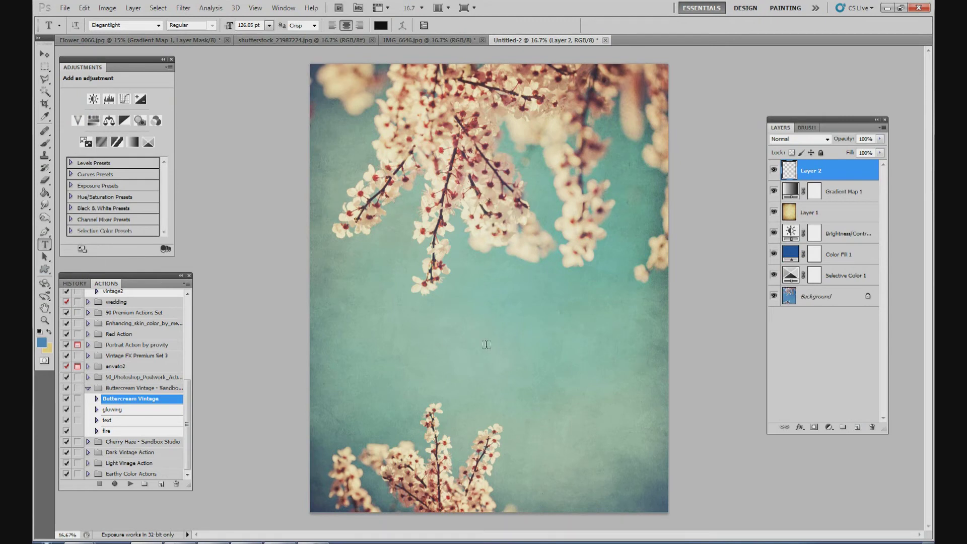
{"action": "left_click", "coordinate": [486, 346]}
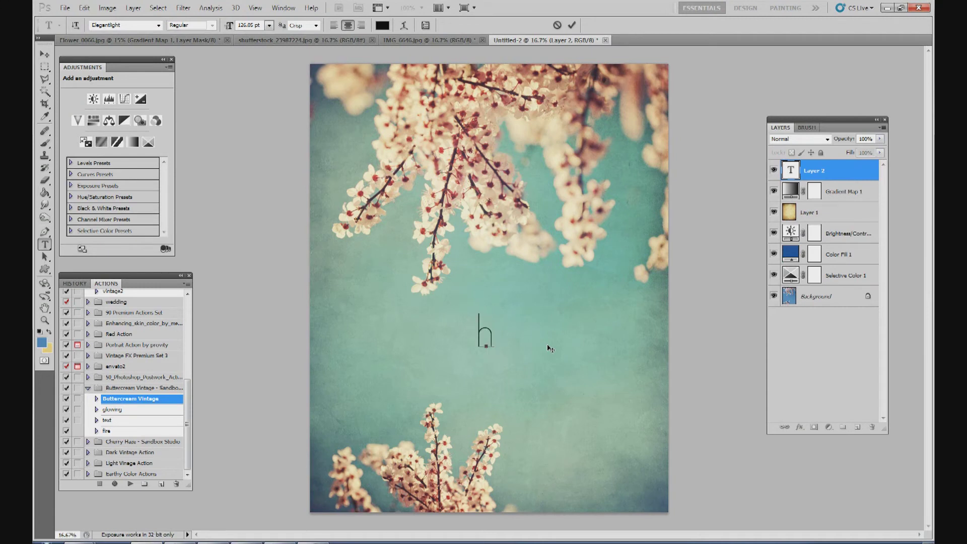
{"action": "type", "text": "HE IS"}
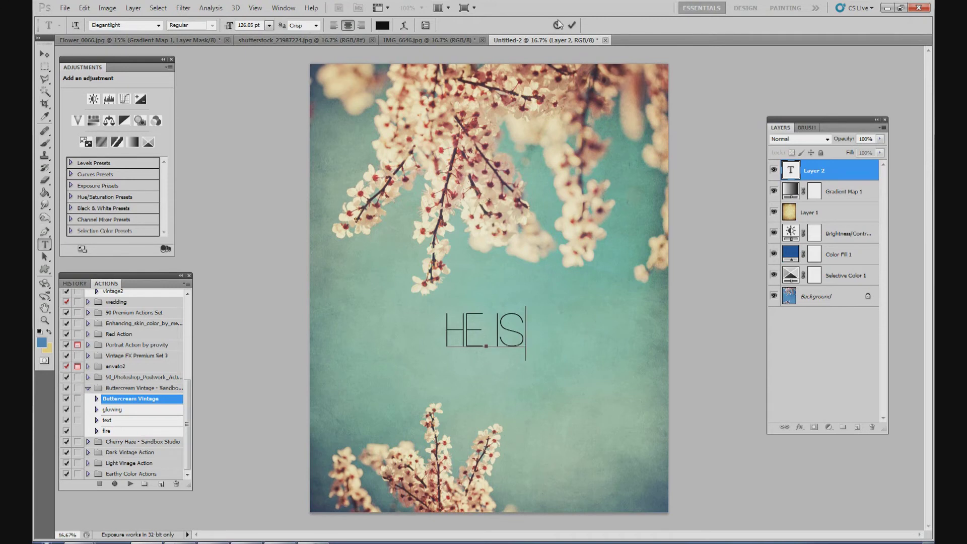
{"action": "left_click", "coordinate": [573, 25]}
{"action": "key", "text": "v"}
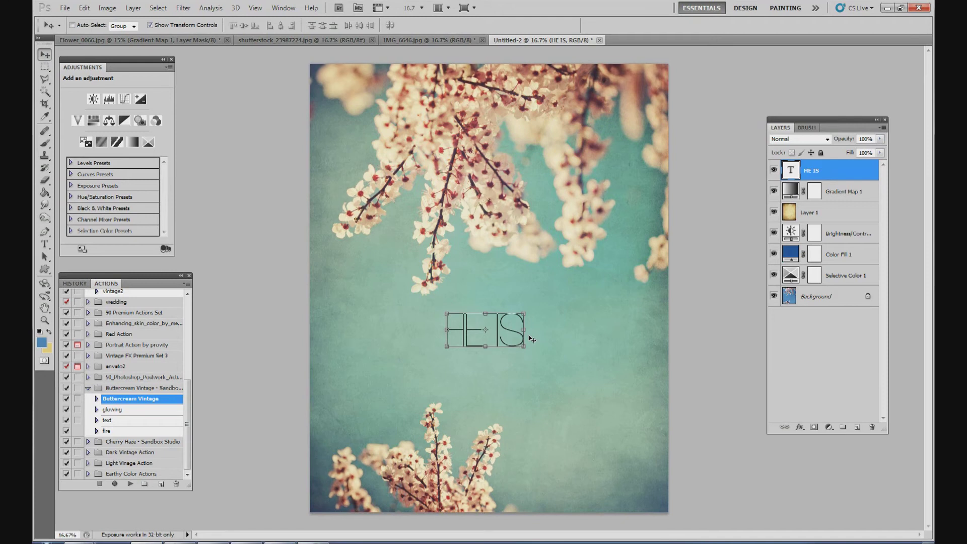
{"action": "left_click_drag", "start_coordinate": [530, 339], "coordinate": [583, 343]}
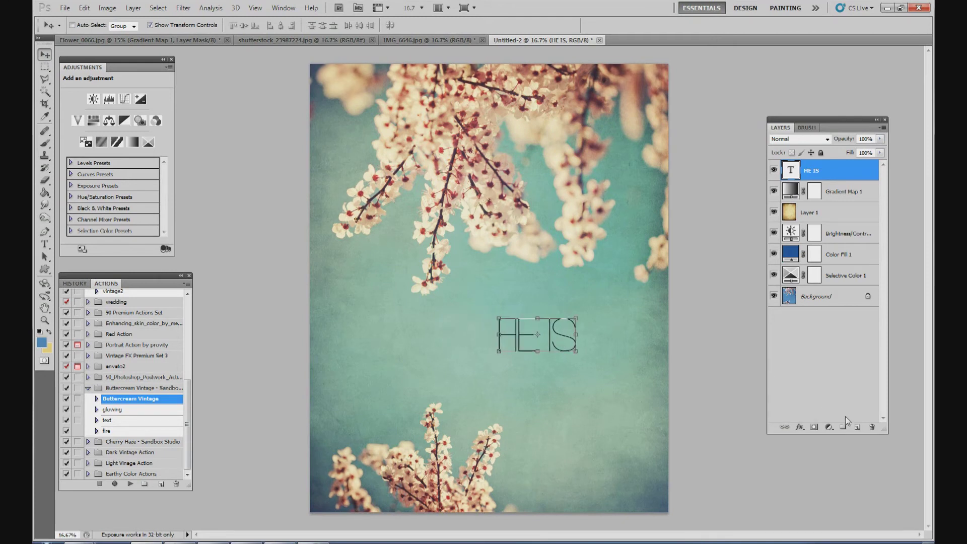
Add a 'RISEN' text line set in the bold Tondu font.
{"action": "left_click", "coordinate": [858, 428]}
{"action": "key", "text": "t"}
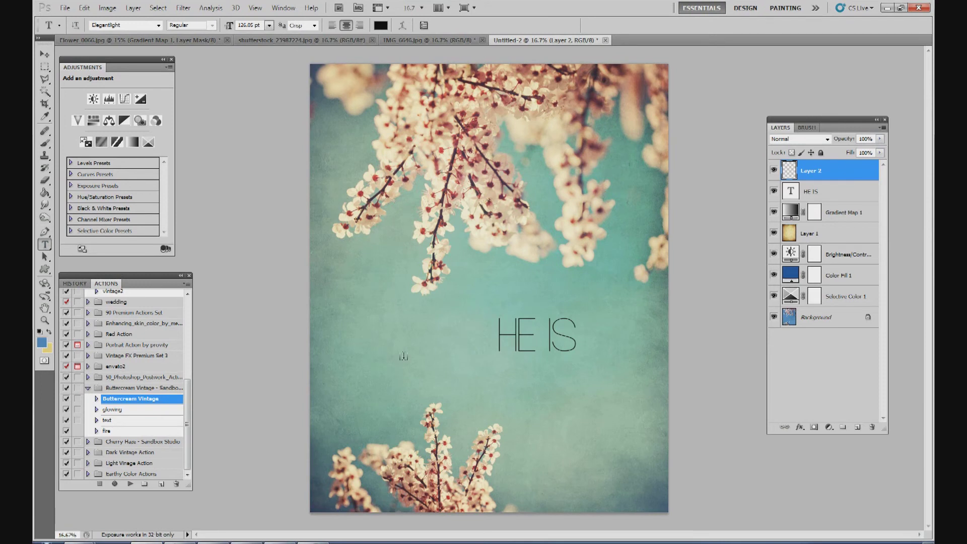
{"action": "left_click", "coordinate": [377, 355]}
{"action": "type", "text": "RISEN"}
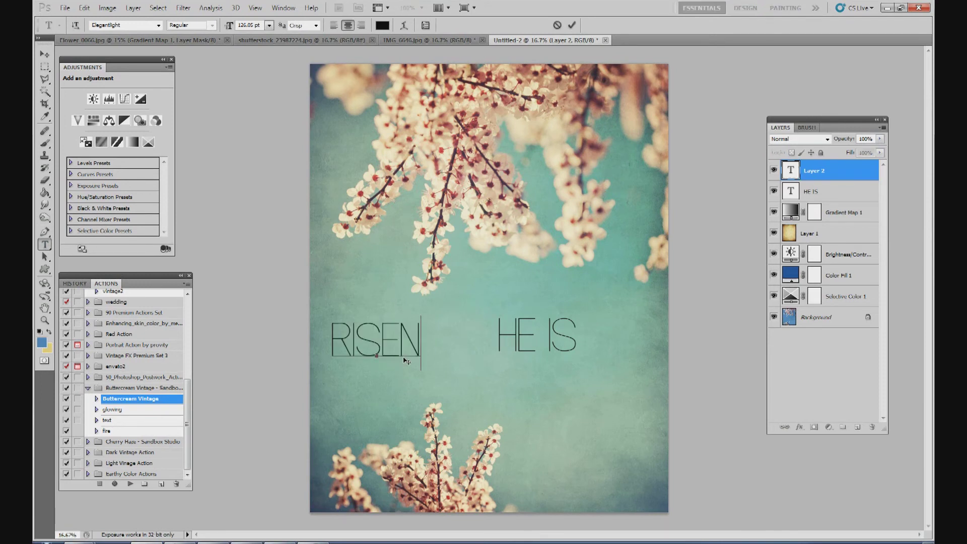
{"action": "key", "text": "ctrl"}
{"action": "key", "text": "ctrl+a"}
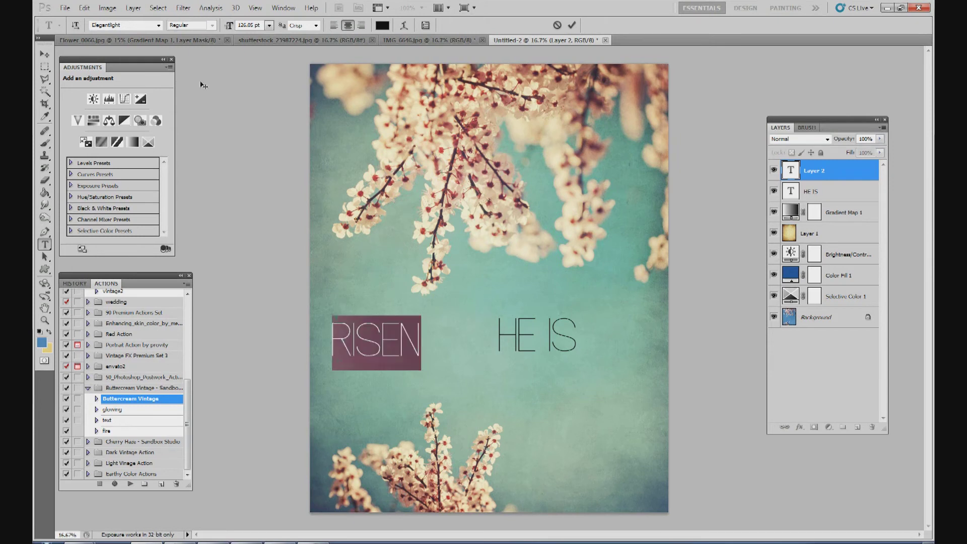
{"action": "left_click", "coordinate": [131, 25]}
{"action": "type", "text": "Tondu"}
{"action": "left_click", "coordinate": [576, 27]}
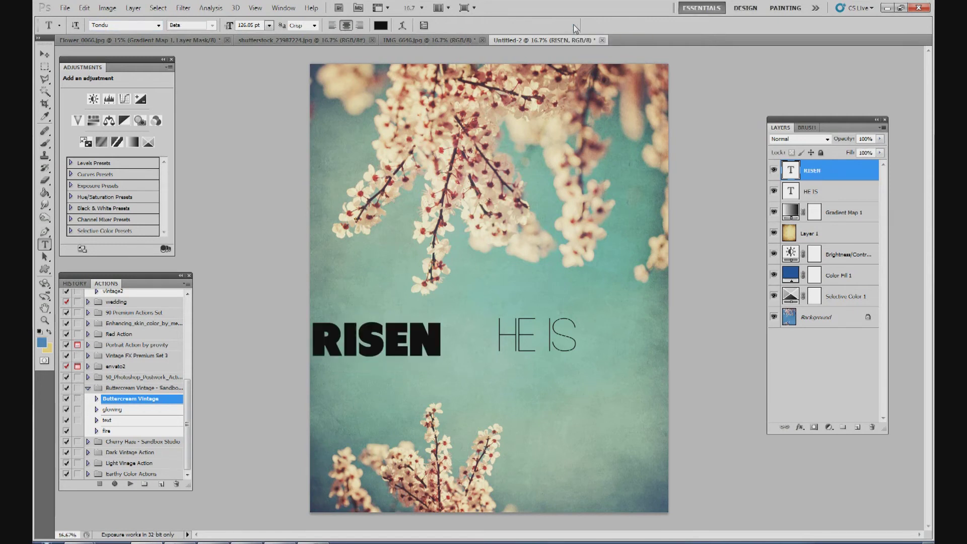
Place RISEN directly beneath HE IS, then select the HE IS layer.
{"action": "left_click", "coordinate": [44, 57]}
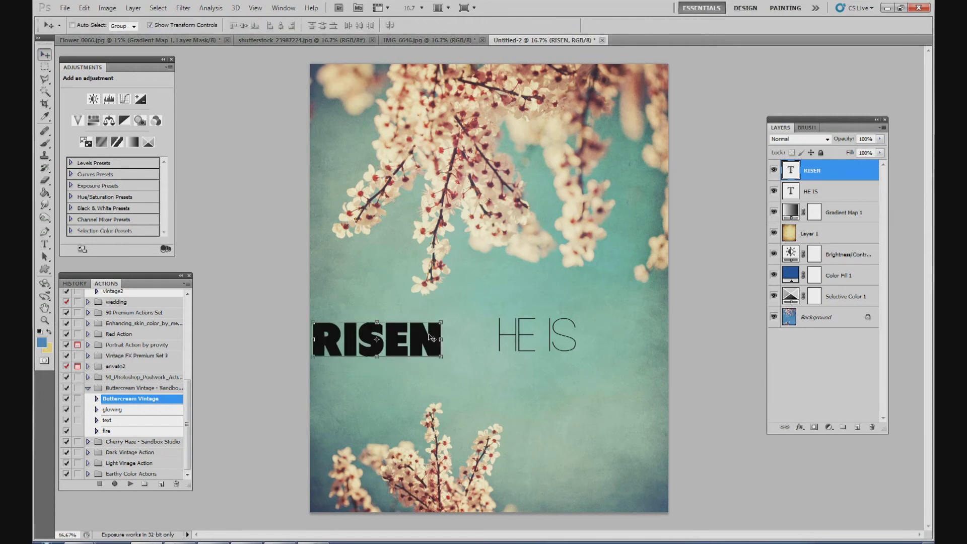
{"action": "left_click_drag", "start_coordinate": [466, 355], "coordinate": [591, 371]}
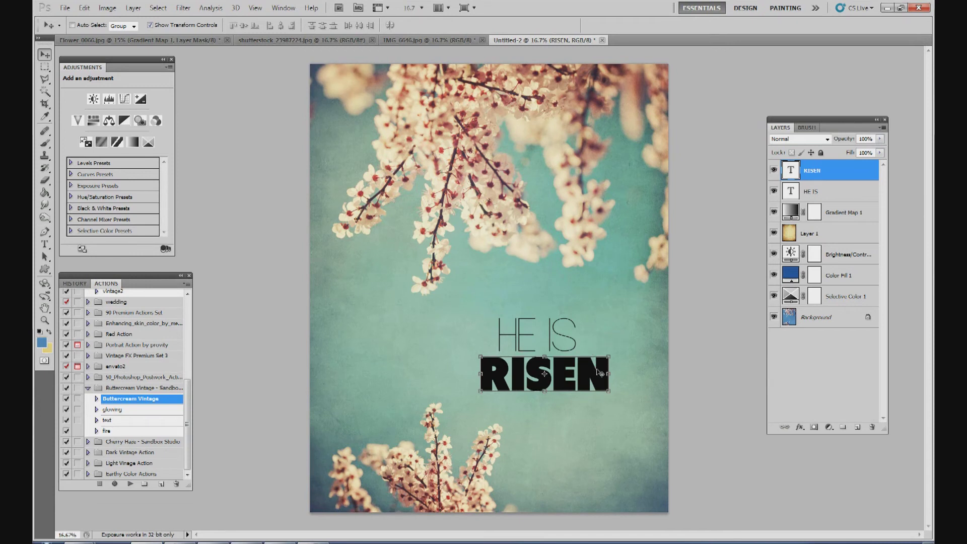
{"action": "left_click_drag", "start_coordinate": [600, 373], "coordinate": [605, 377]}
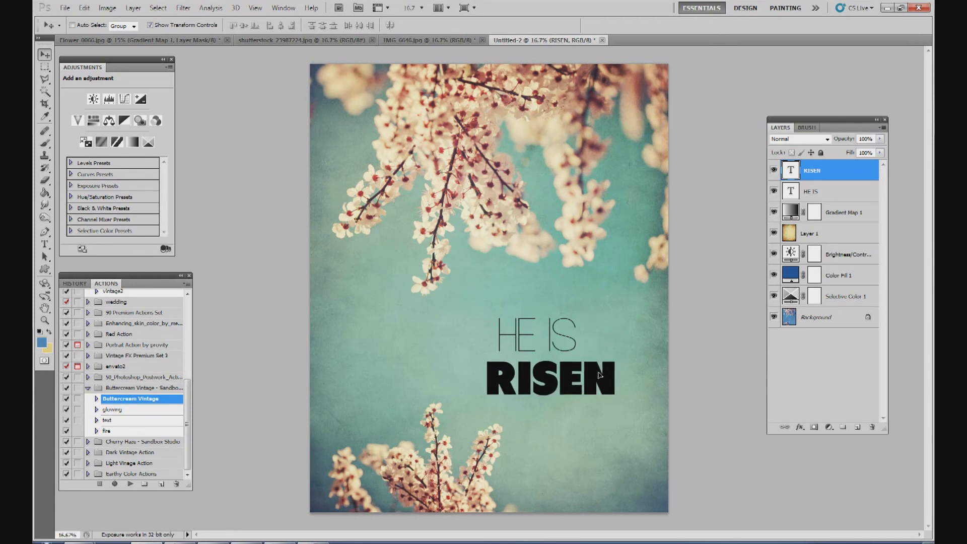
{"action": "left_click", "coordinate": [824, 197]}
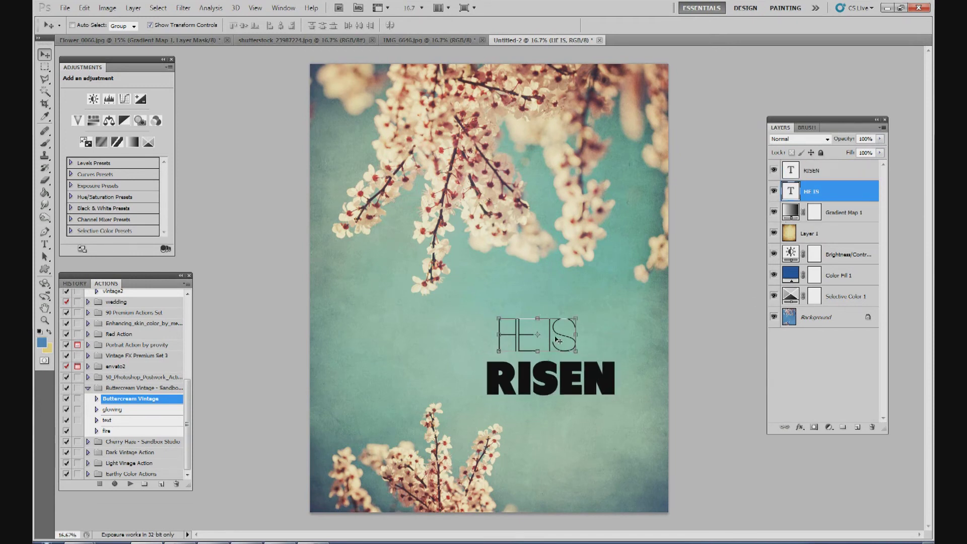
Nudge HE IS into place and trial scaling it to about 179%, then cancel the transform.
{"action": "mouse_move", "coordinate": [569, 351]}
{"action": "left_mouse_down"}
{"action": "mouse_move", "coordinate": [576, 355]}
{"action": "mouse_move", "coordinate": [572, 341]}
{"action": "left_mouse_up"}
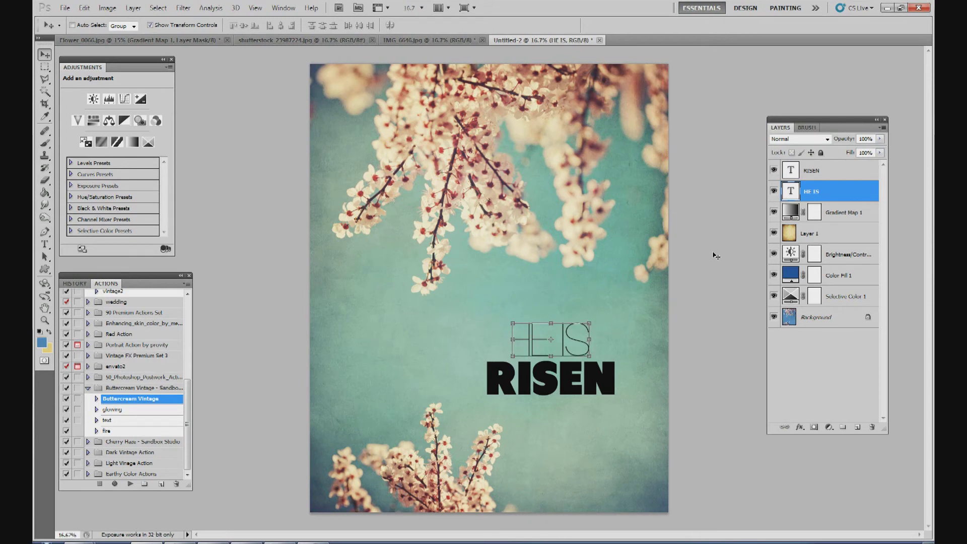
{"action": "left_click", "coordinate": [594, 320]}
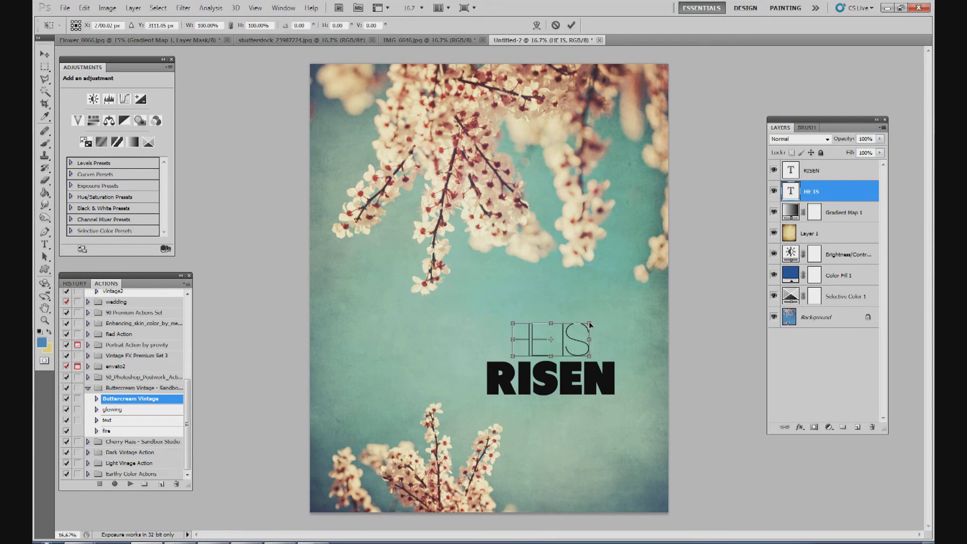
{"action": "left_click_drag", "start_coordinate": [590, 327], "coordinate": [599, 314]}
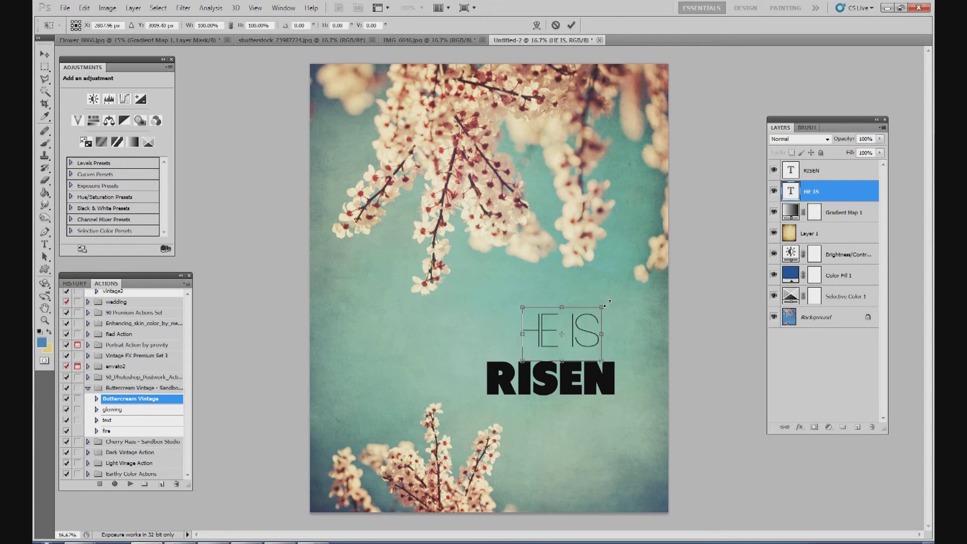
{"action": "left_click_drag", "start_coordinate": [602, 307], "coordinate": [664, 264]}
{"action": "left_click_drag", "start_coordinate": [587, 309], "coordinate": [552, 332]}
{"action": "key", "text": "shift+Up"}
{"action": "key", "text": "shift+Up"}
{"action": "key", "text": "shift+Up"}
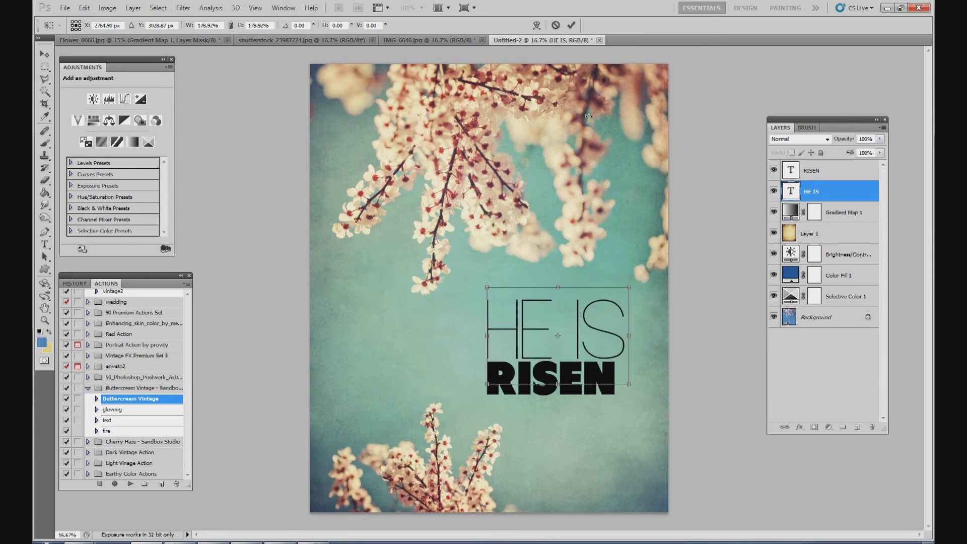
{"action": "left_click", "coordinate": [555, 25]}
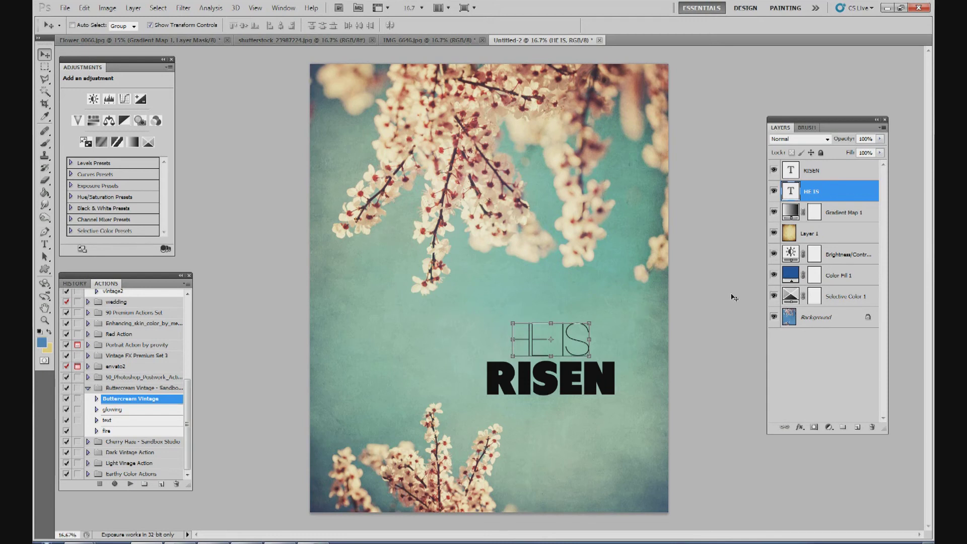
Open the Paragraph/Character panel and set HE IS tracking to 200.
{"action": "left_click", "coordinate": [283, 8]}
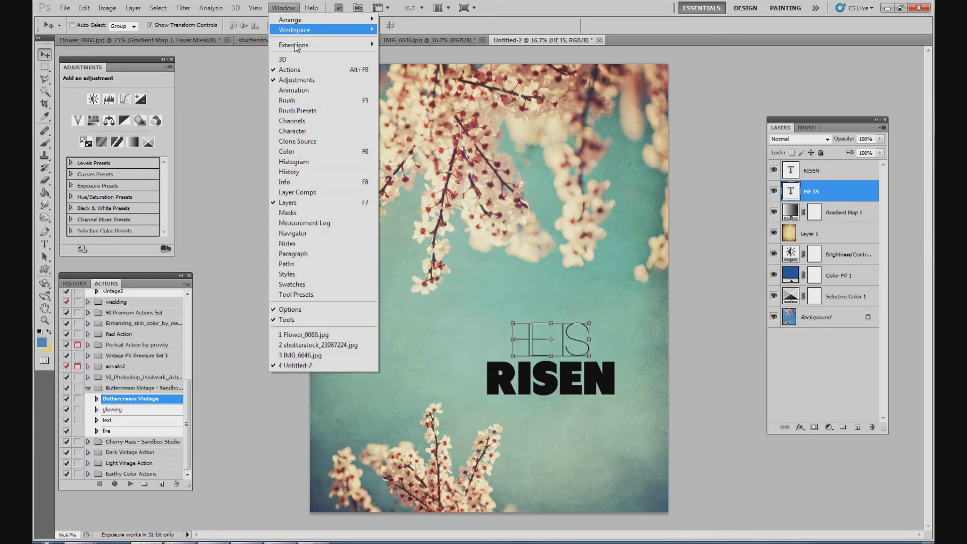
{"action": "left_click", "coordinate": [321, 253]}
{"action": "left_click_drag", "start_coordinate": [681, 132], "coordinate": [711, 150]}
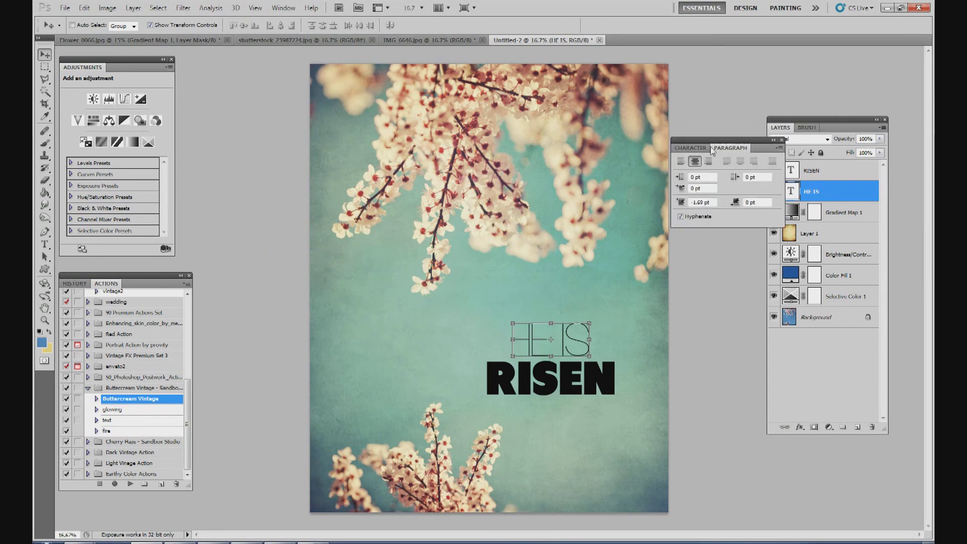
{"action": "left_click", "coordinate": [694, 148]}
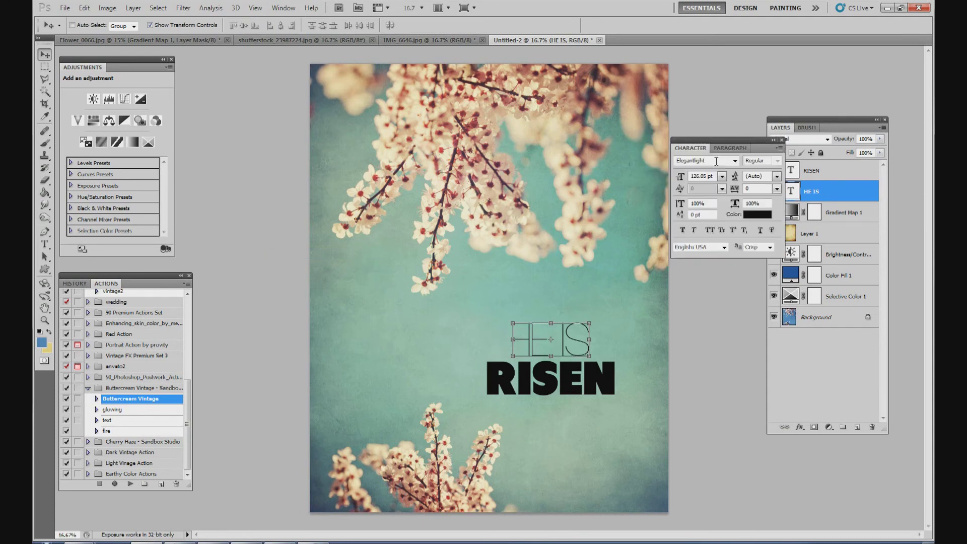
{"action": "left_click", "coordinate": [746, 187]}
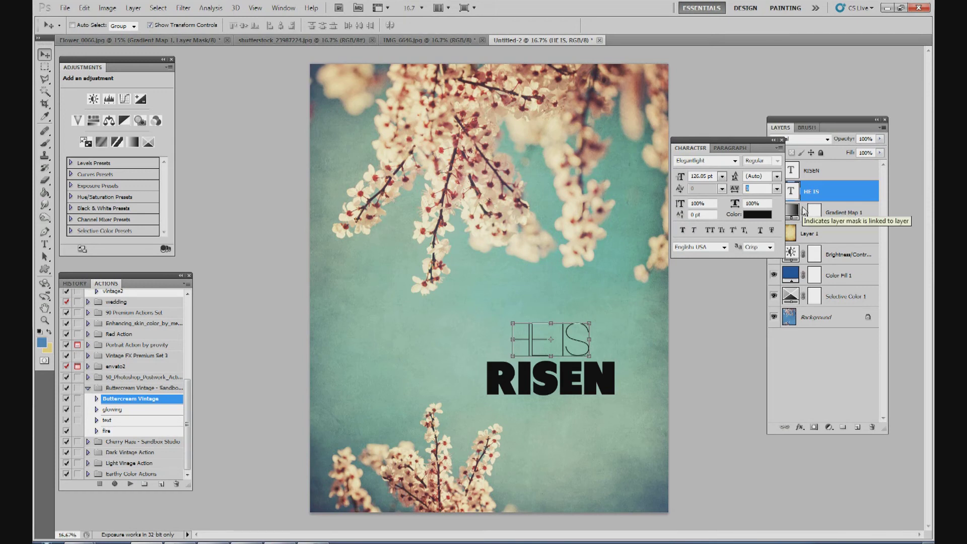
{"action": "type", "text": "200"}
{"action": "key", "text": "Return"}
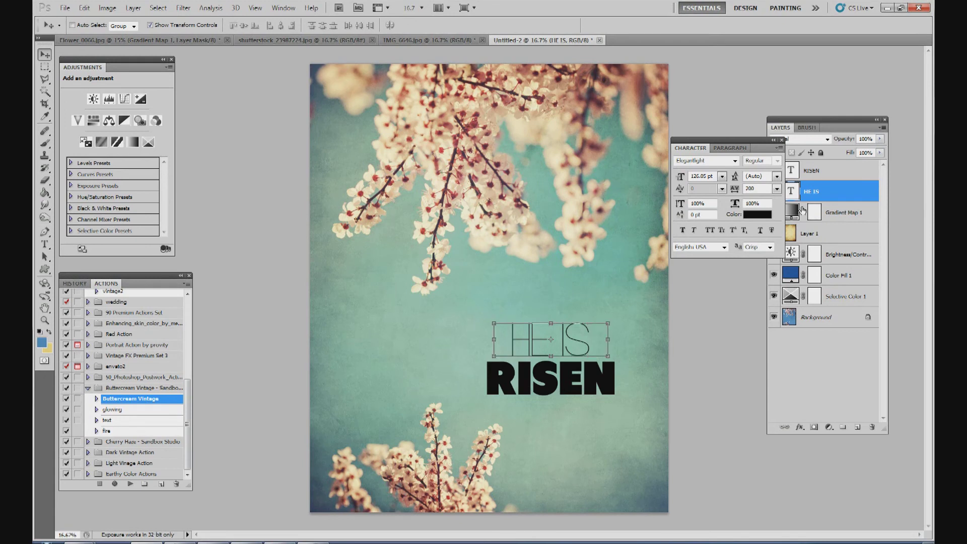
Try HE IS tracking values of 500 and then 150 to compare spacing.
{"action": "left_click", "coordinate": [829, 318]}
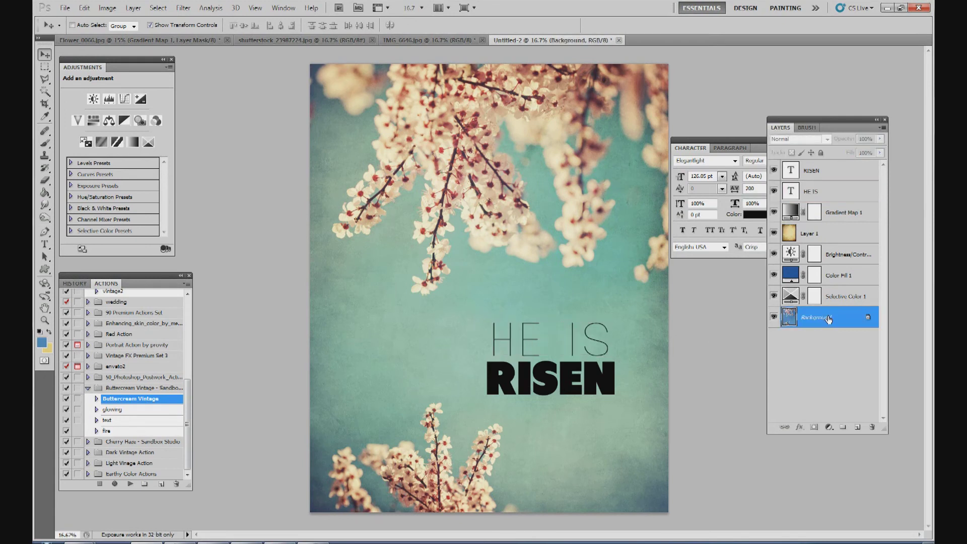
{"action": "left_click", "coordinate": [822, 196]}
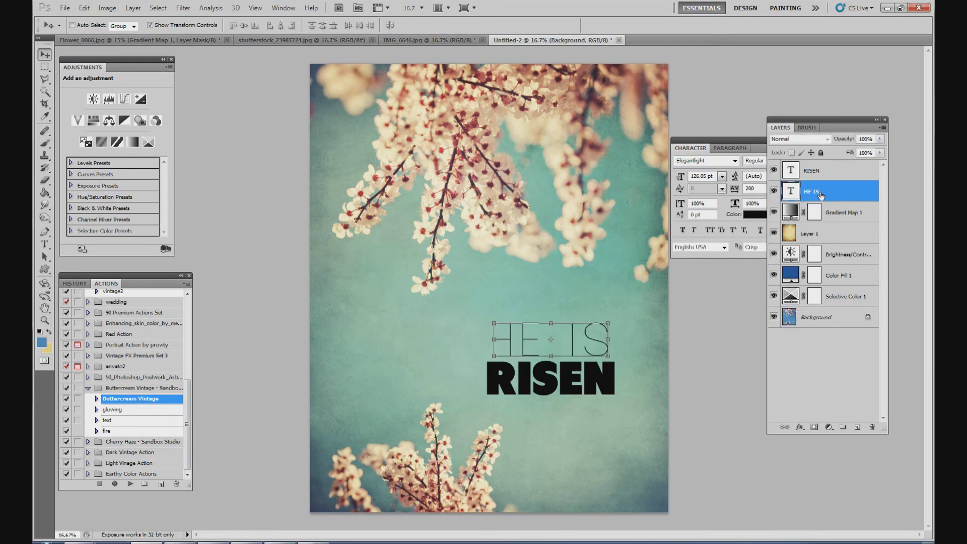
{"action": "left_click", "coordinate": [750, 188]}
{"action": "type", "text": "500"}
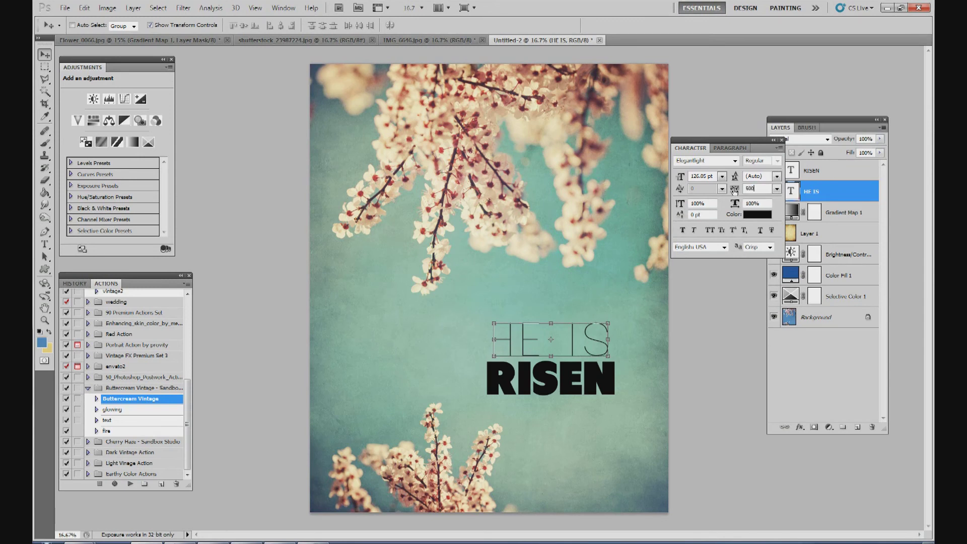
{"action": "key", "text": "Return"}
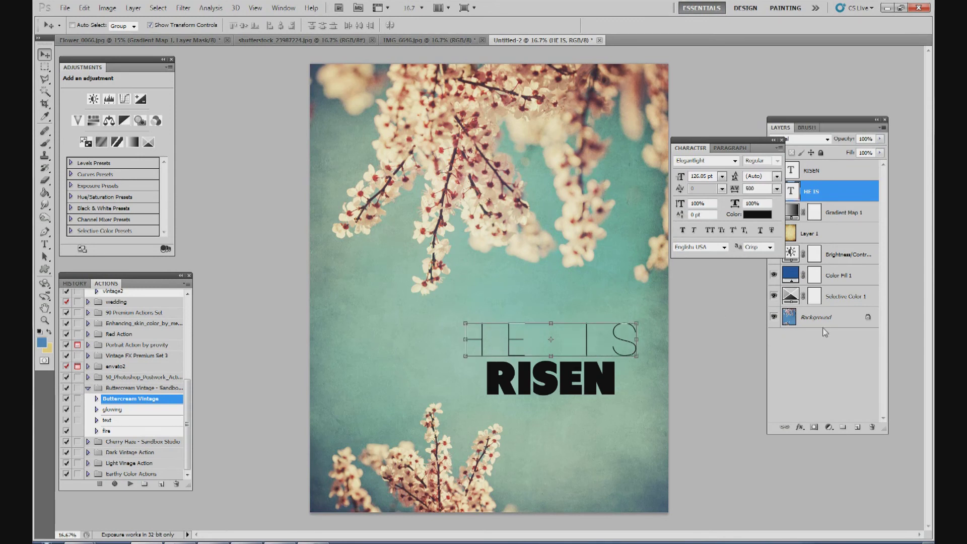
{"action": "left_click", "coordinate": [825, 327]}
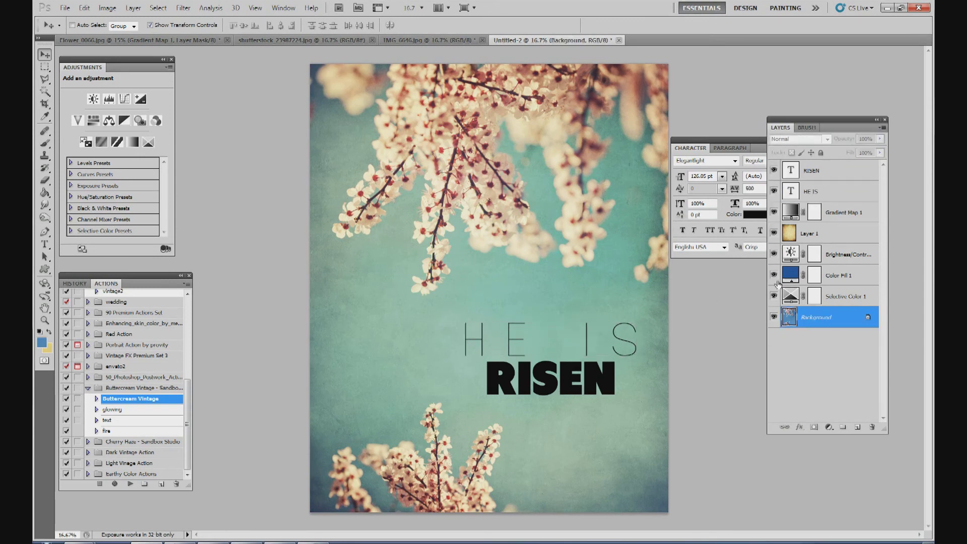
{"action": "left_click", "coordinate": [796, 193]}
{"action": "left_click", "coordinate": [734, 190]}
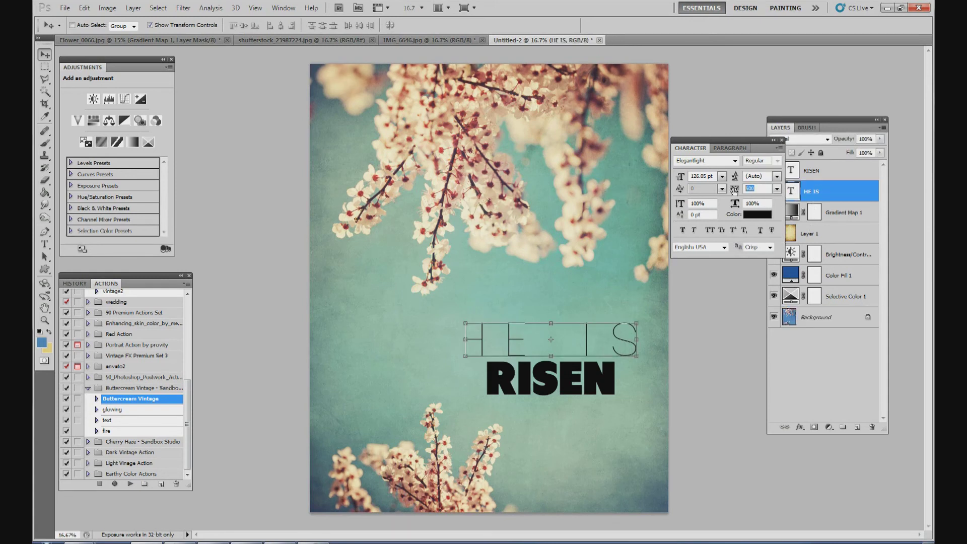
{"action": "type", "text": "150"}
{"action": "key", "text": "Return"}
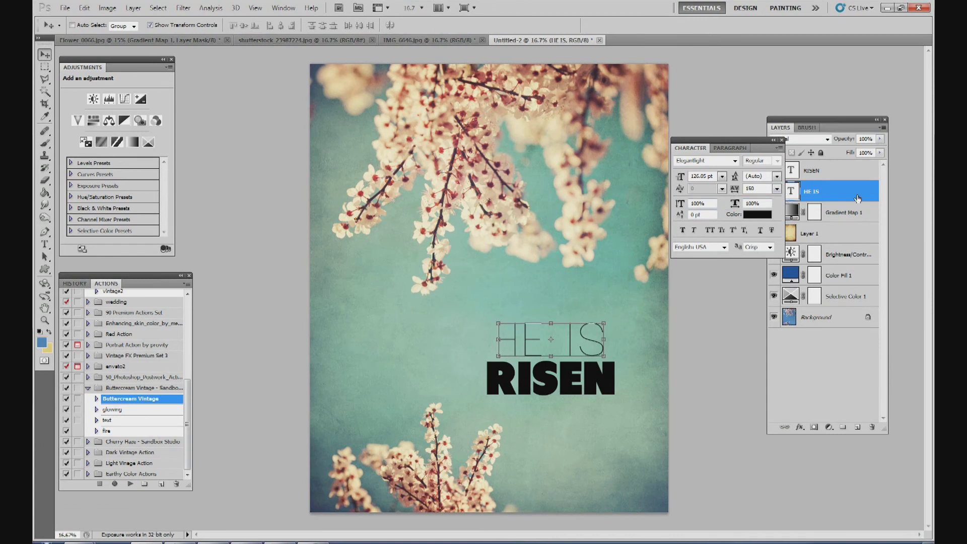
Settle on a tracking of 200 for HE IS and preview the spacing.
{"action": "left_click", "coordinate": [752, 188]}
{"action": "type", "text": "200"}
{"action": "key", "text": "Return"}
{"action": "left_click", "coordinate": [831, 323]}
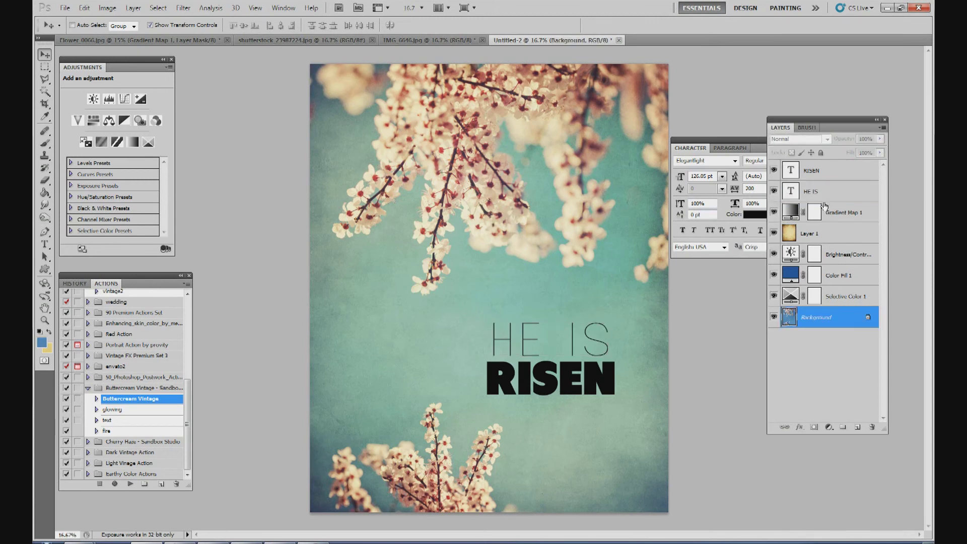
{"action": "left_click", "coordinate": [821, 193]}
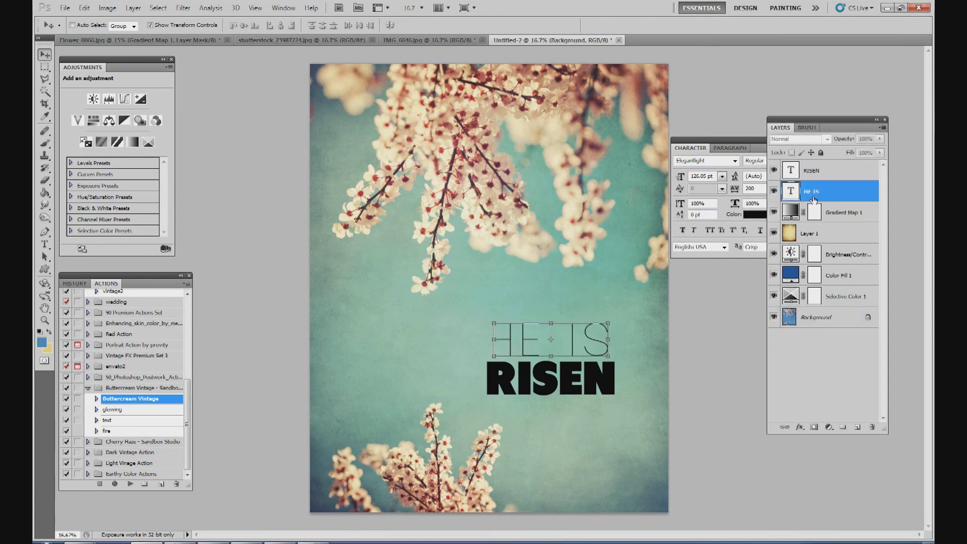
{"action": "left_click", "coordinate": [608, 323]}
Scale HE IS up to about 111%, nudge it just above RISEN, and commit.
{"action": "left_click_drag", "start_coordinate": [608, 327], "coordinate": [628, 316]}
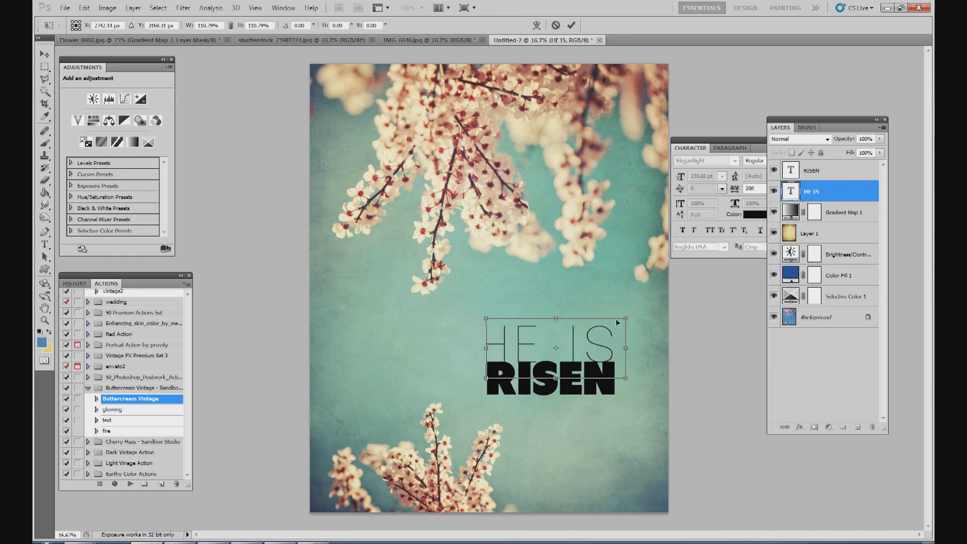
{"action": "key", "text": "Right"}
{"action": "key", "text": "Right"}
{"action": "key", "text": "Right"}
{"action": "key", "text": "Right"}
{"action": "key", "text": "Right"}
{"action": "key", "text": "Right"}
{"action": "key", "text": "Right"}
{"action": "key", "text": "Right"}
{"action": "key", "text": "Right"}
{"action": "key", "text": "Right"}
{"action": "key", "text": "Right"}
{"action": "key", "text": "Right"}
{"action": "key", "text": "Right"}
{"action": "key", "text": "Right"}
{"action": "key", "text": "Right"}
{"action": "key", "text": "Right"}
{"action": "key", "text": "Right"}
{"action": "key", "text": "Right"}
{"action": "key", "text": "Right"}
{"action": "key", "text": "Right"}
{"action": "key", "text": "Up"}
{"action": "key", "text": "Up"}
{"action": "key", "text": "Up"}
{"action": "key", "text": "Up"}
{"action": "key", "text": "Up"}
{"action": "key", "text": "Up"}
{"action": "key", "text": "Up"}
{"action": "key", "text": "Up"}
{"action": "key", "text": "Up"}
{"action": "key", "text": "Up"}
{"action": "key", "text": "Up"}
{"action": "key", "text": "Up"}
{"action": "key", "text": "Up"}
{"action": "key", "text": "Up"}
{"action": "key", "text": "Up"}
{"action": "key", "text": "Up"}
{"action": "key", "text": "Up"}
{"action": "key", "text": "Up"}
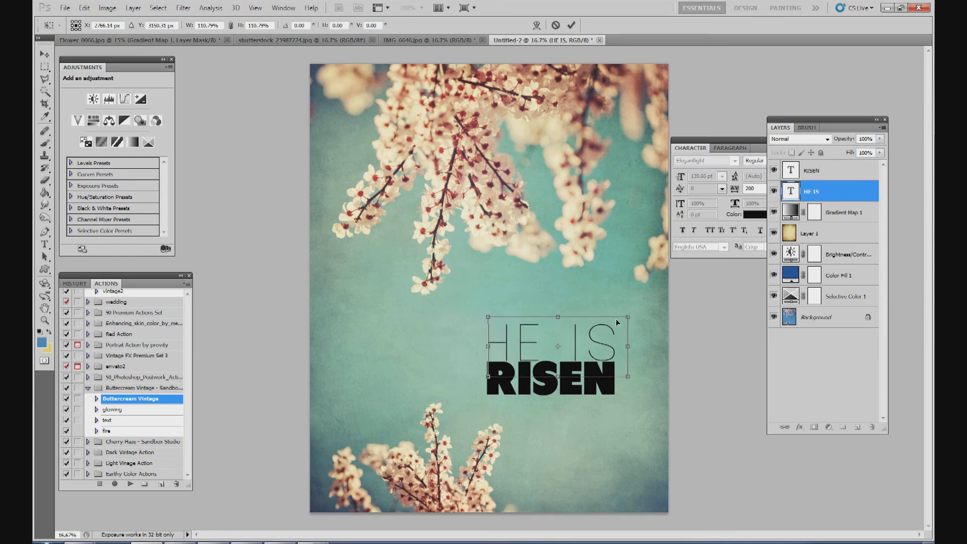
{"action": "key", "text": "Up"}
{"action": "key", "text": "Up"}
{"action": "key", "text": "Up"}
{"action": "key", "text": "Up"}
{"action": "key", "text": "Up"}
{"action": "key", "text": "Up"}
{"action": "key", "text": "Up"}
{"action": "key", "text": "Up"}
{"action": "key", "text": "Up"}
{"action": "key", "text": "Up"}
{"action": "key", "text": "Up"}
{"action": "key", "text": "Up"}
{"action": "key", "text": "Up"}
{"action": "key", "text": "Up"}
{"action": "key", "text": "Up"}
{"action": "key", "text": "Up"}
{"action": "key", "text": "Up"}
{"action": "key", "text": "Up"}
{"action": "key", "text": "Left"}
{"action": "key", "text": "Left"}
{"action": "key", "text": "Left"}
{"action": "key", "text": "Left"}
{"action": "key", "text": "Left"}
{"action": "key", "text": "Left"}
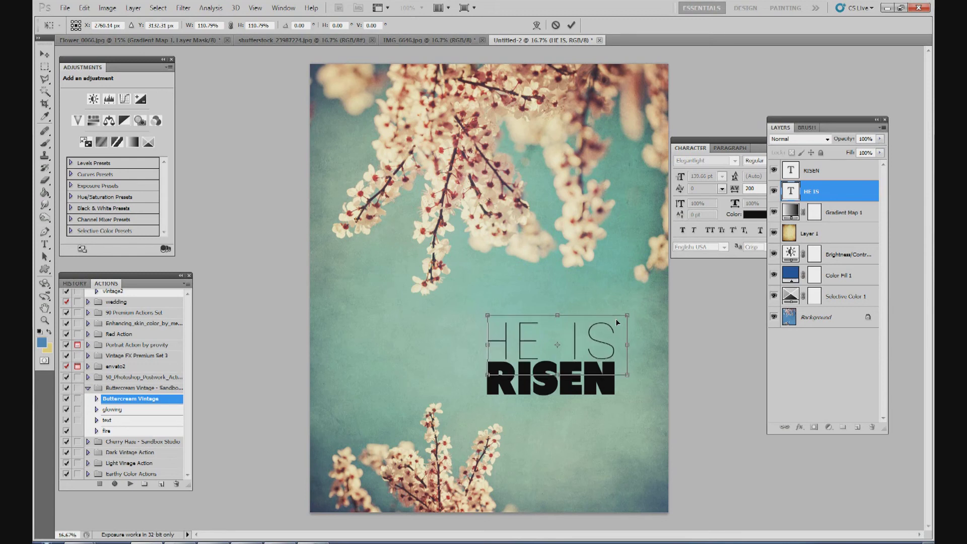
{"action": "key", "text": "Up"}
{"action": "key", "text": "Up"}
{"action": "key", "text": "Up"}
{"action": "key", "text": "Up"}
{"action": "key", "text": "Up"}
{"action": "key", "text": "Up"}
{"action": "key", "text": "Up"}
{"action": "key", "text": "Up"}
{"action": "key", "text": "Up"}
{"action": "key", "text": "Up"}
{"action": "key", "text": "Up"}
{"action": "key", "text": "Up"}
{"action": "key", "text": "Up"}
{"action": "key", "text": "Up"}
{"action": "key", "text": "Up"}
{"action": "key", "text": "Up"}
{"action": "key", "text": "Up"}
{"action": "key", "text": "Up"}
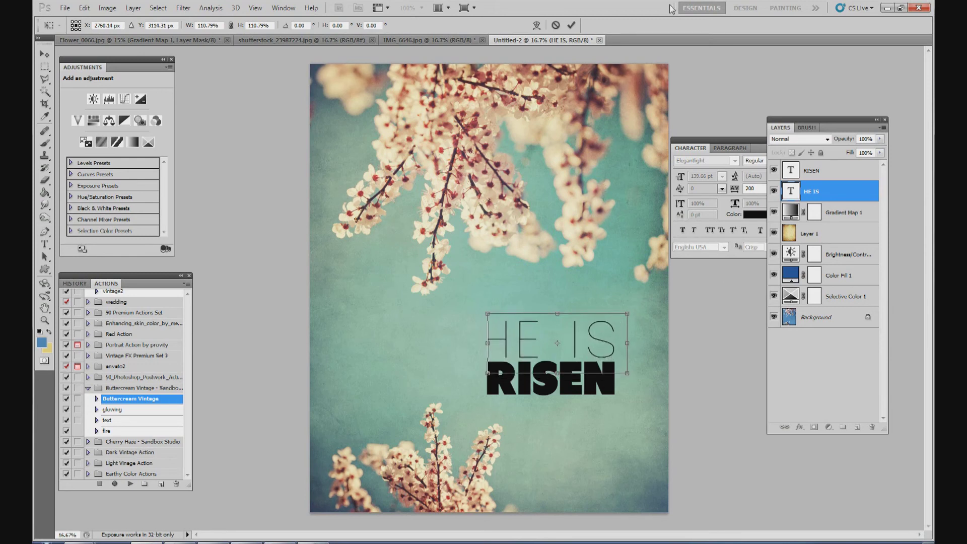
{"action": "left_click", "coordinate": [571, 26]}
Set both the RISEN and HE IS text layers to Overlay blend mode.
{"action": "left_click", "coordinate": [836, 321]}
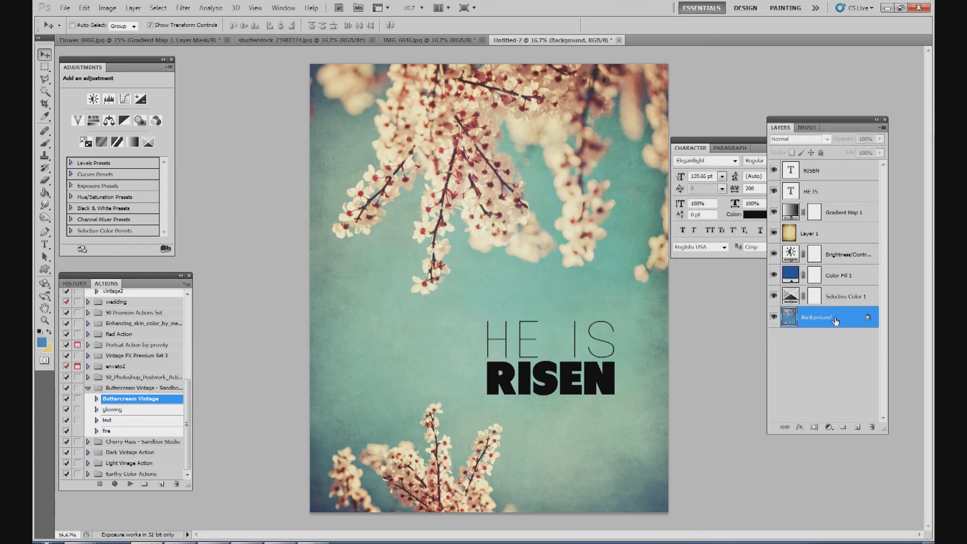
{"action": "left_click", "coordinate": [823, 176]}
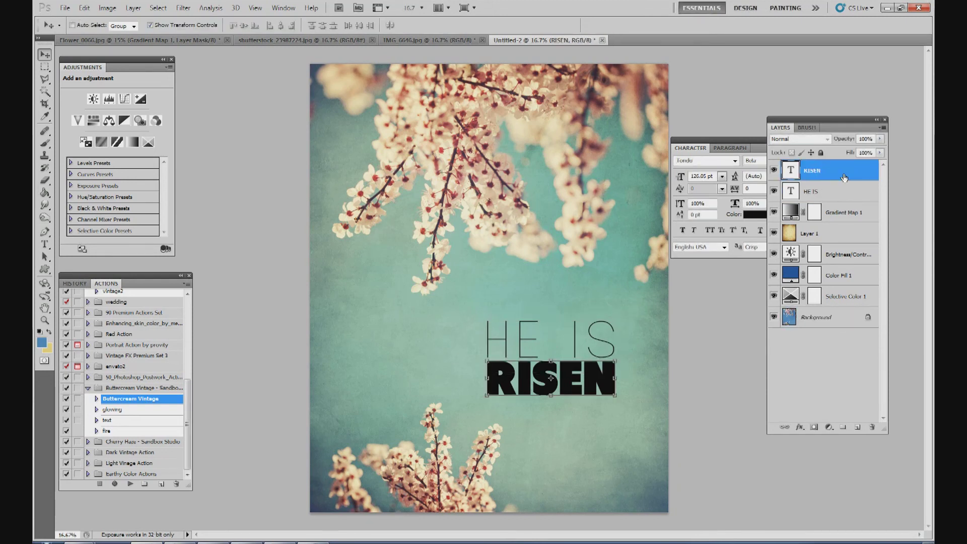
{"action": "left_click", "coordinate": [826, 139]}
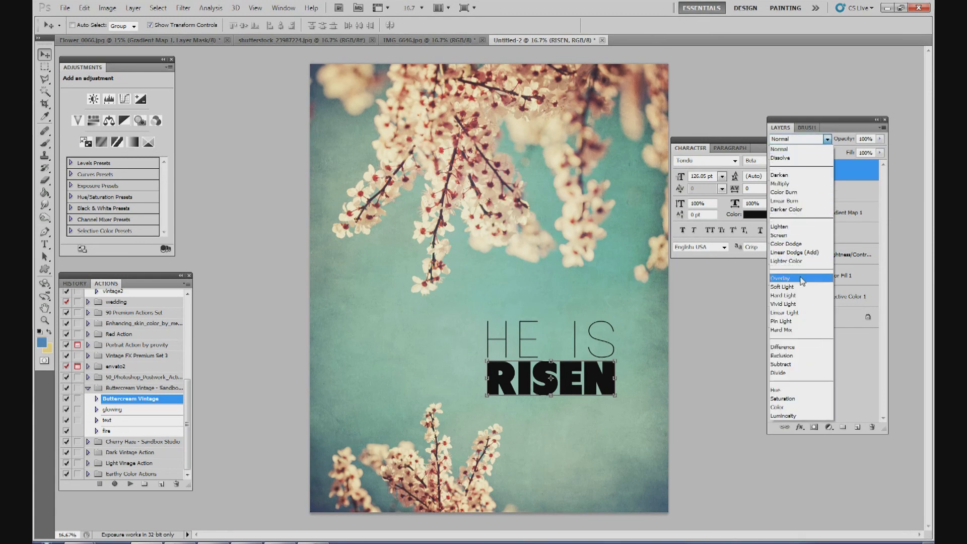
{"action": "left_click", "coordinate": [800, 279]}
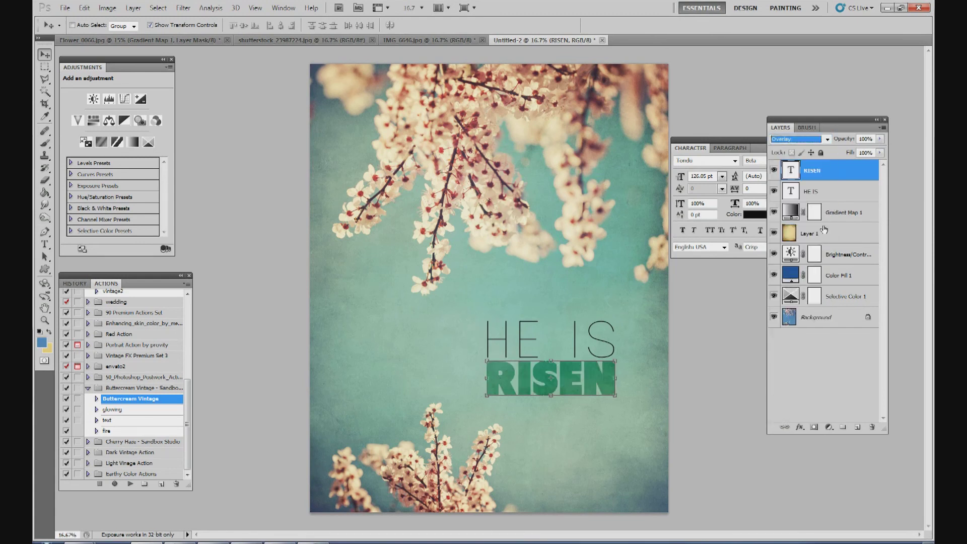
{"action": "left_click", "coordinate": [832, 194]}
{"action": "left_click", "coordinate": [827, 139]}
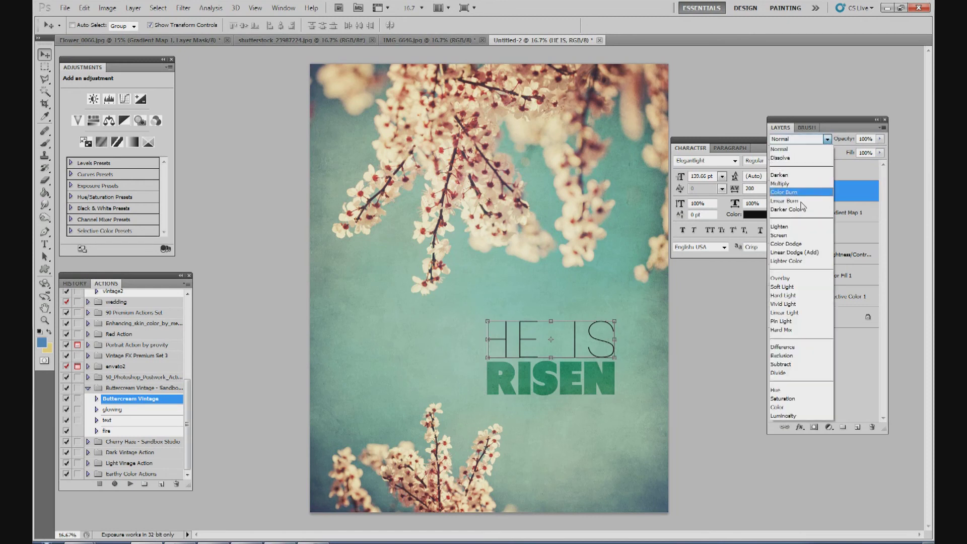
{"action": "left_click", "coordinate": [801, 279]}
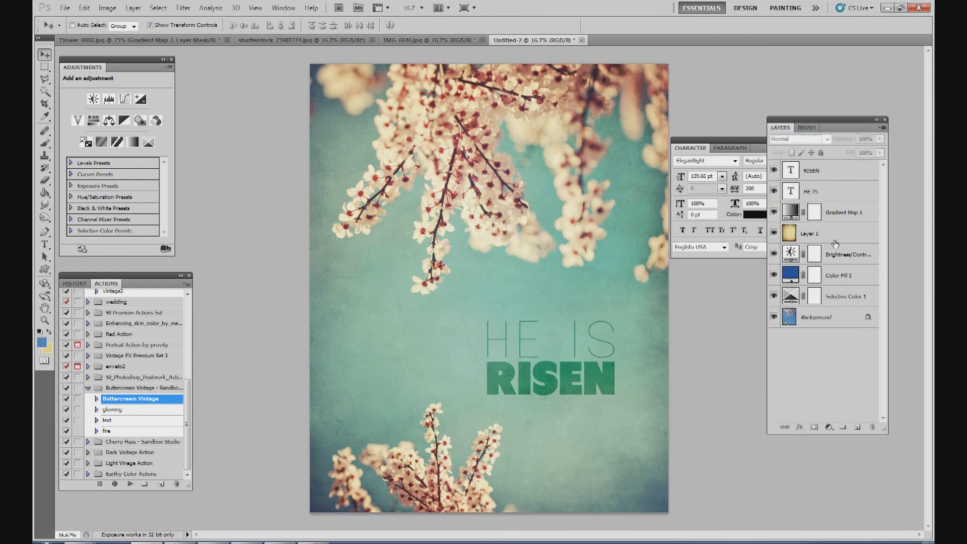
Move HE IS and RISEN together slightly, then reselect the RISEN layer.
{"action": "left_click", "coordinate": [826, 175], "text": "shift"}
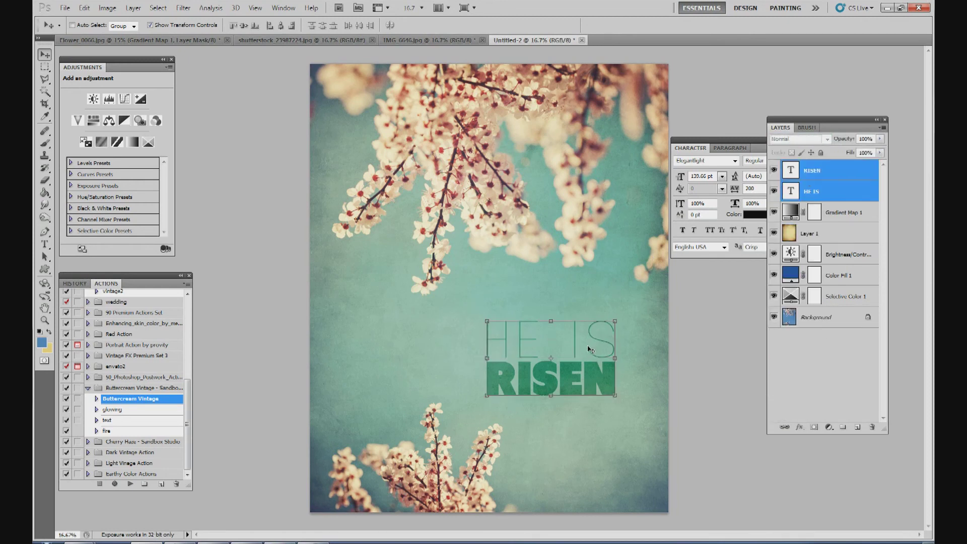
{"action": "left_click_drag", "start_coordinate": [588, 343], "coordinate": [596, 351]}
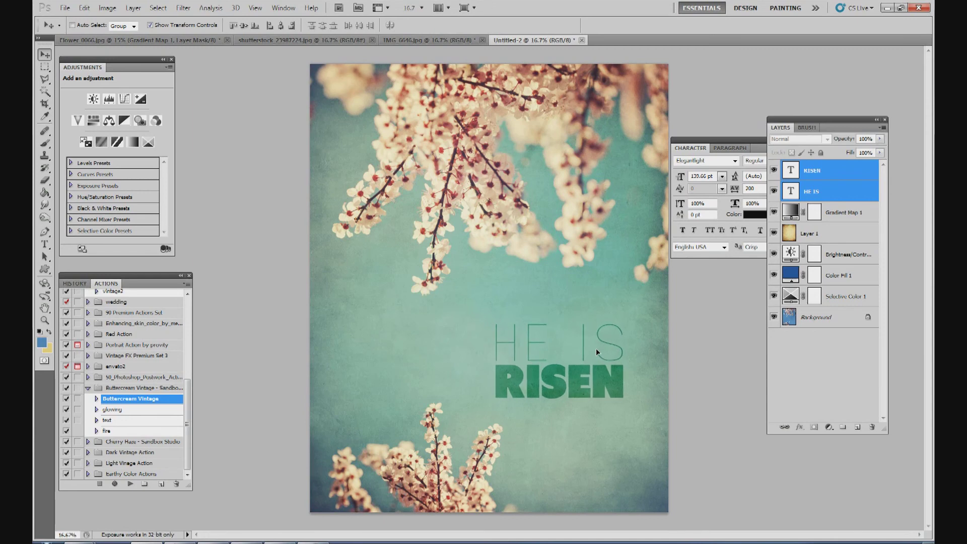
{"action": "left_click", "coordinate": [838, 319]}
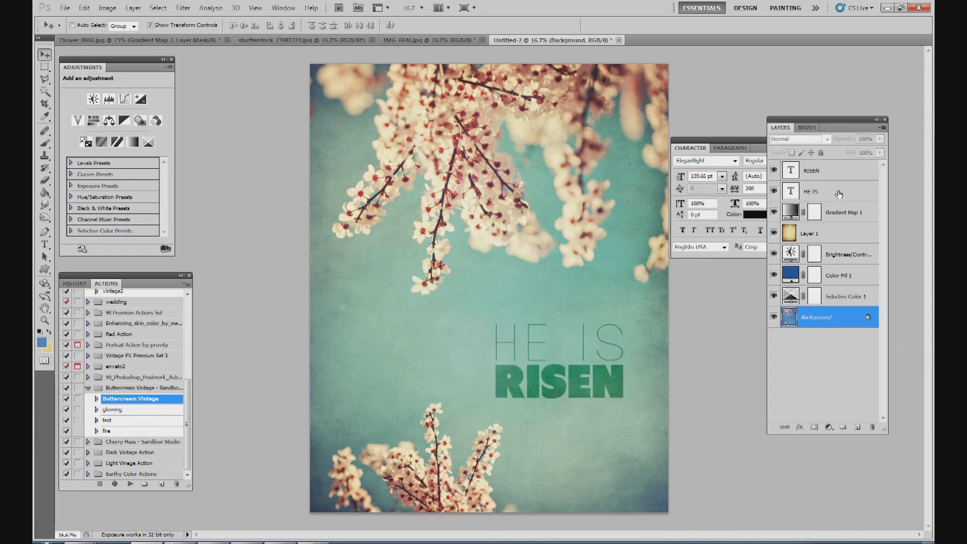
{"action": "left_click", "coordinate": [837, 178]}
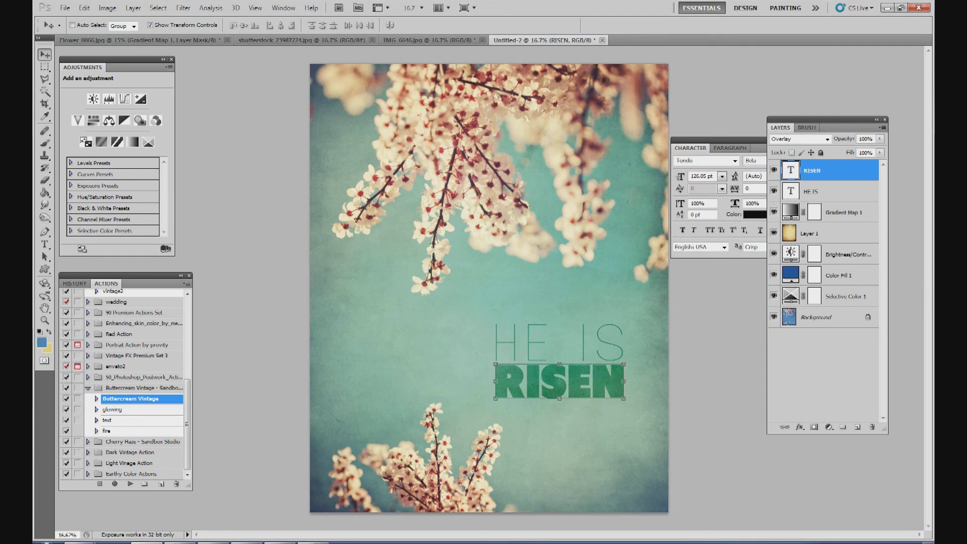
{"action": "key", "text": "t"}
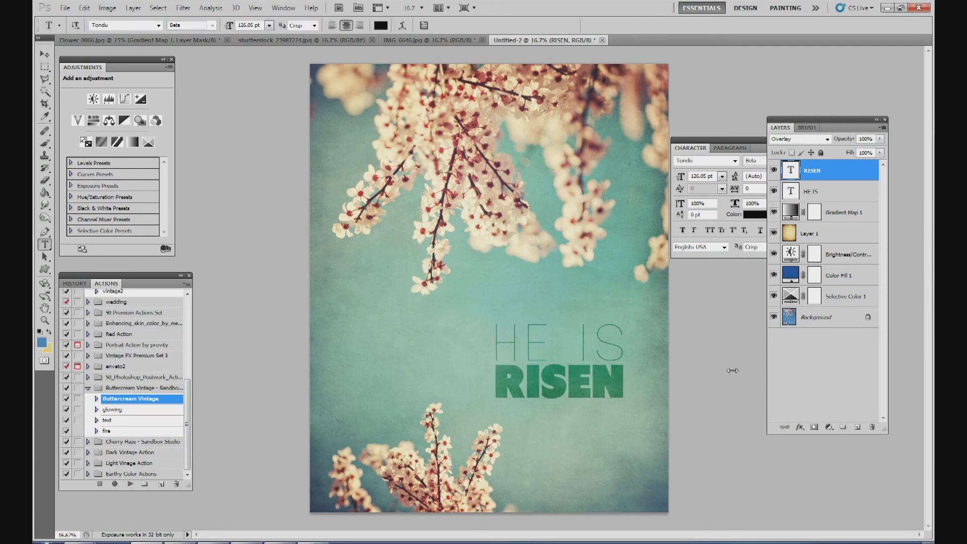
Add a new text line reading 'Matthew 28:6' on its own layer.
{"action": "left_click", "coordinate": [858, 428]}
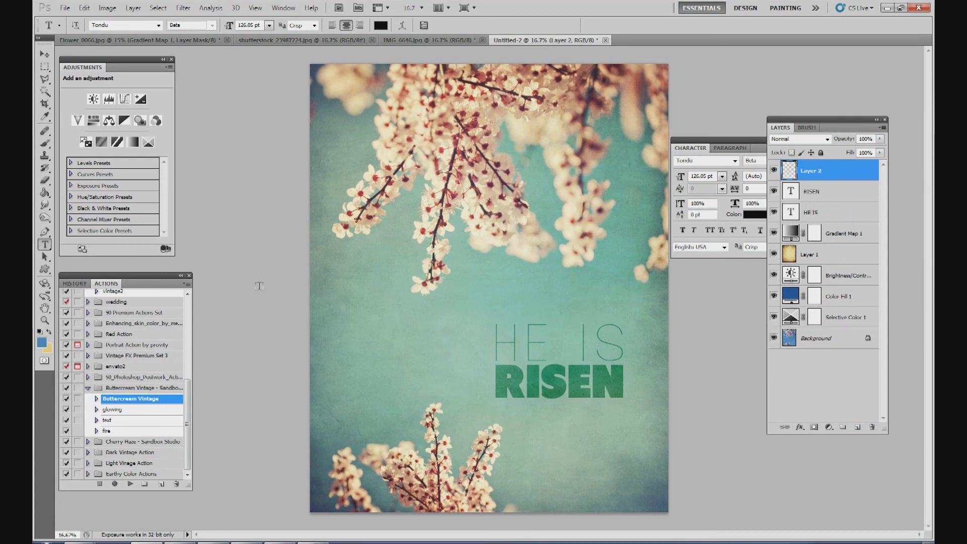
{"action": "left_click", "coordinate": [433, 319]}
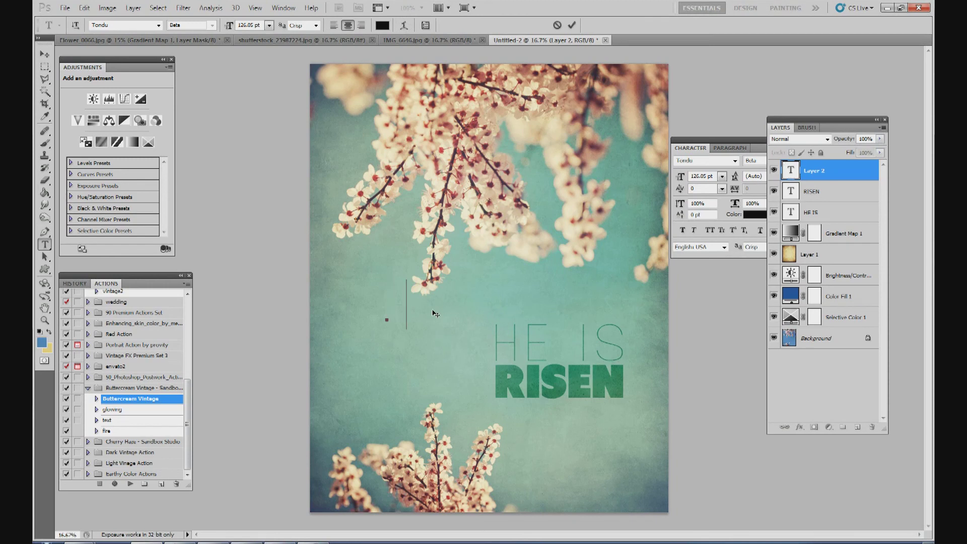
{"action": "type", "text": "m"}
{"action": "key", "text": "BackSpace"}
{"action": "type", "text": "M"}
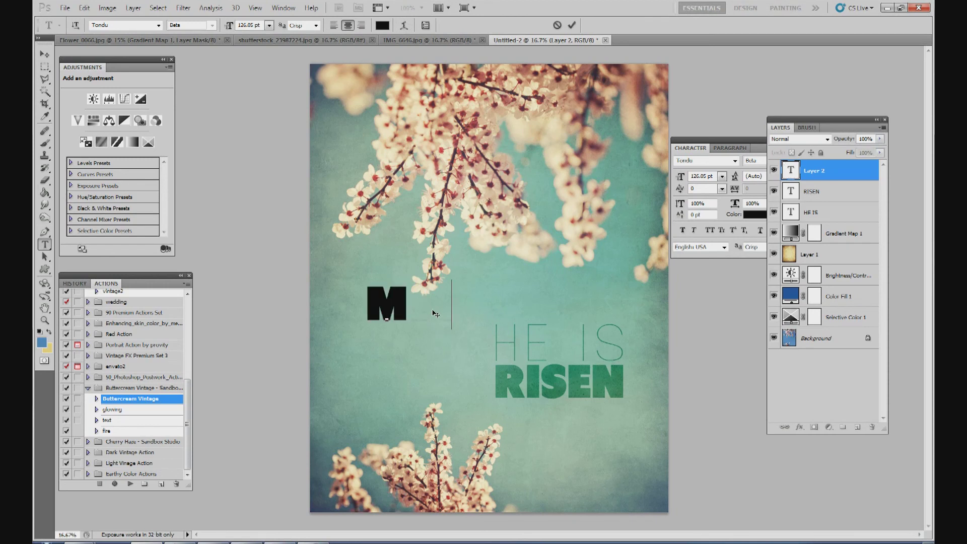
{"action": "type", "text": "atthew 28:"}
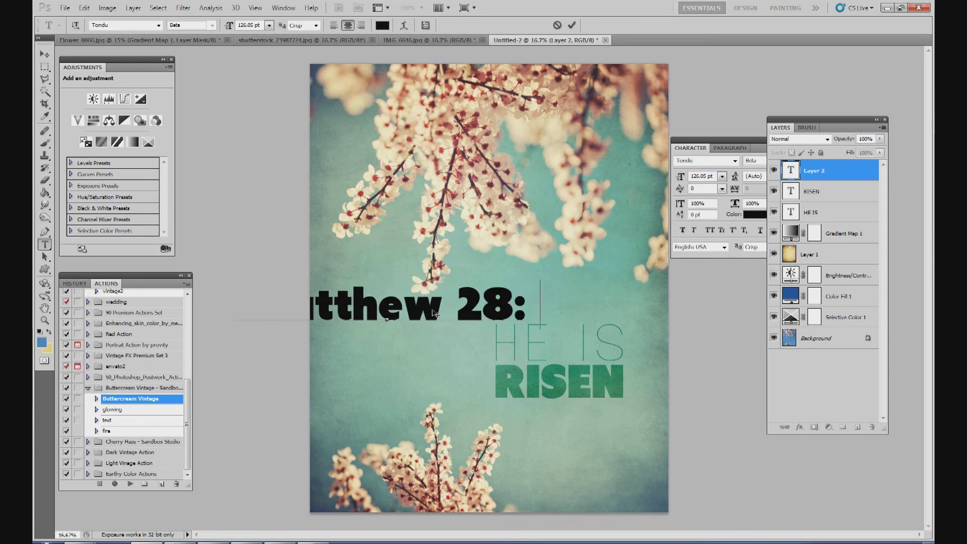
{"action": "type", "text": "6"}
{"action": "left_click", "coordinate": [572, 25]}
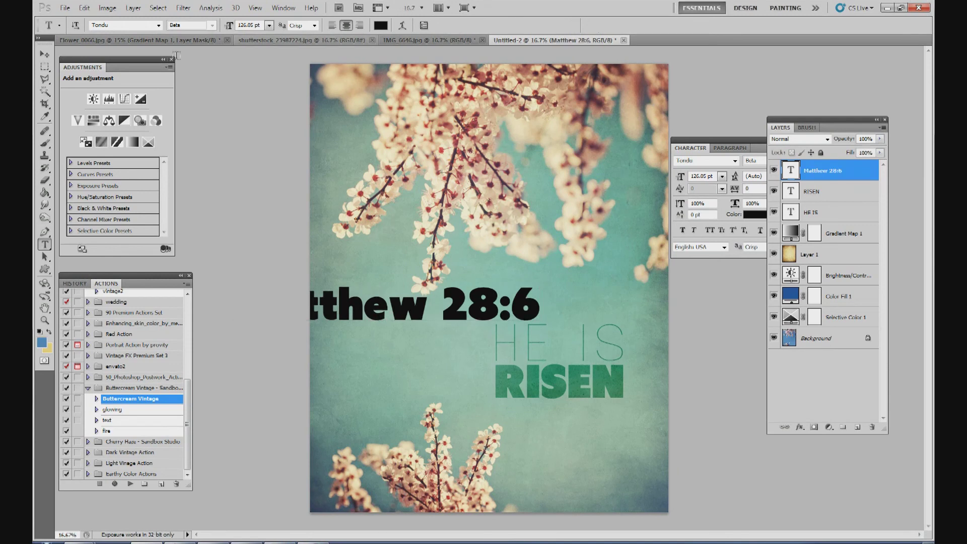
Centre Matthew 28:6 on the page and set its font to KG Eyes Wide Open.
{"action": "left_click", "coordinate": [44, 54]}
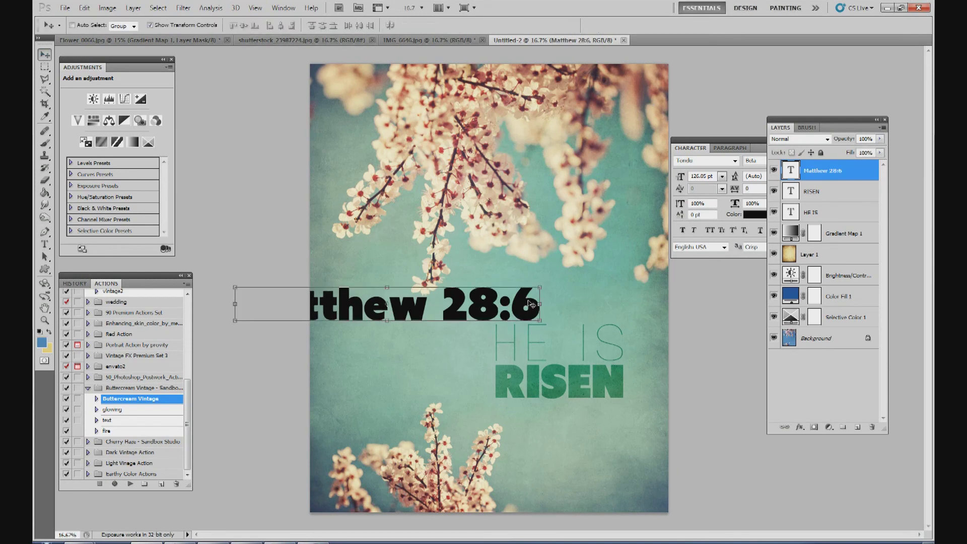
{"action": "left_click_drag", "start_coordinate": [544, 300], "coordinate": [583, 299]}
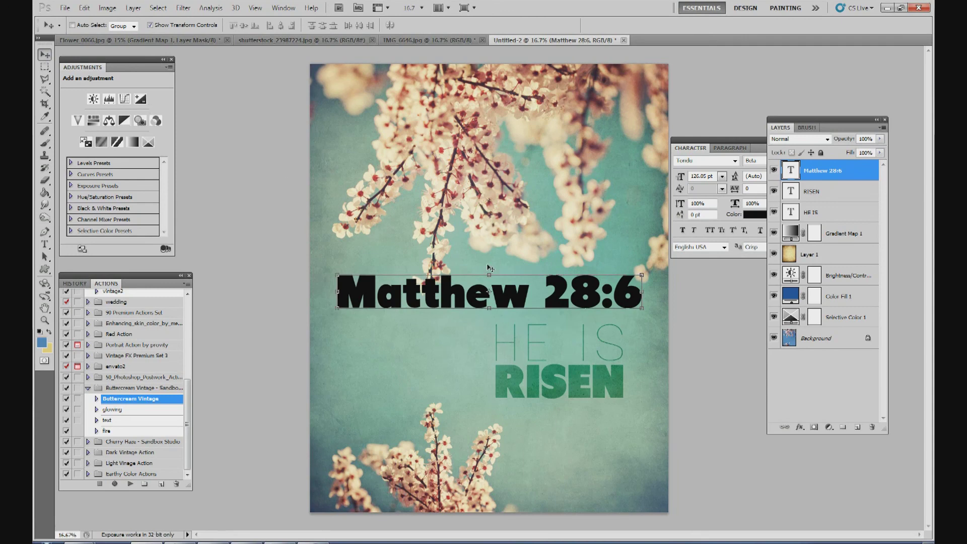
{"action": "left_click", "coordinate": [44, 245]}
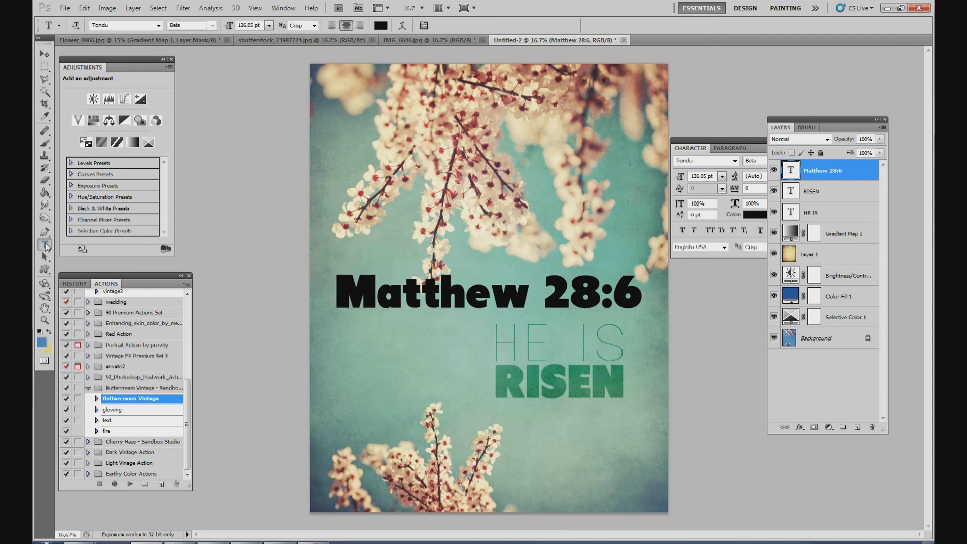
{"action": "left_click", "coordinate": [149, 23]}
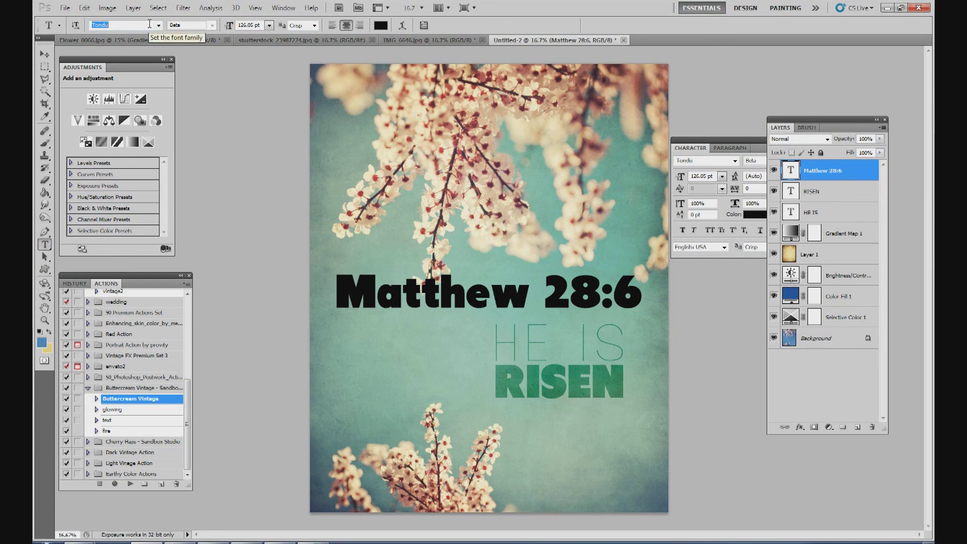
{"action": "type", "text": "KG Eyes Wide Open"}
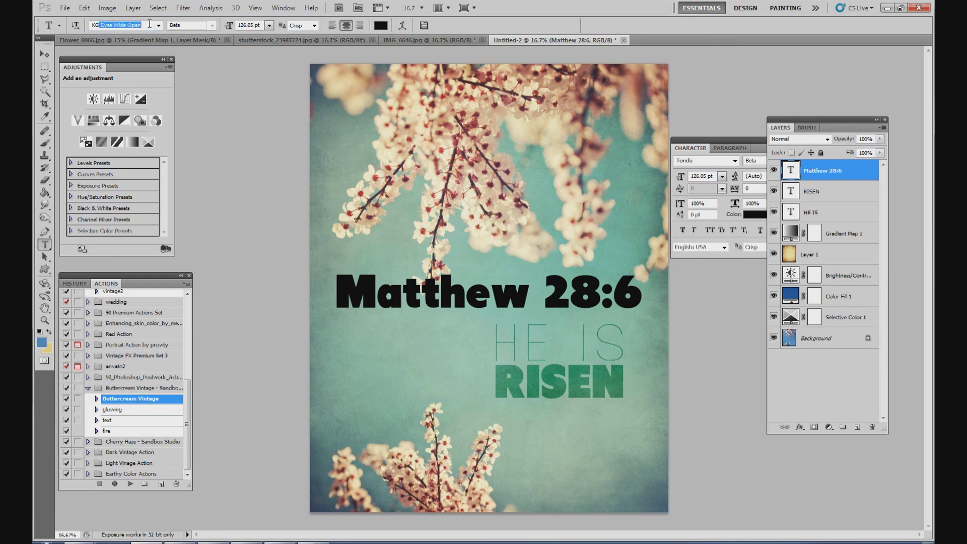
Move Matthew 28:6 below RISEN, shrink it to about 28%, and nudge it centred.
{"action": "left_click", "coordinate": [45, 54]}
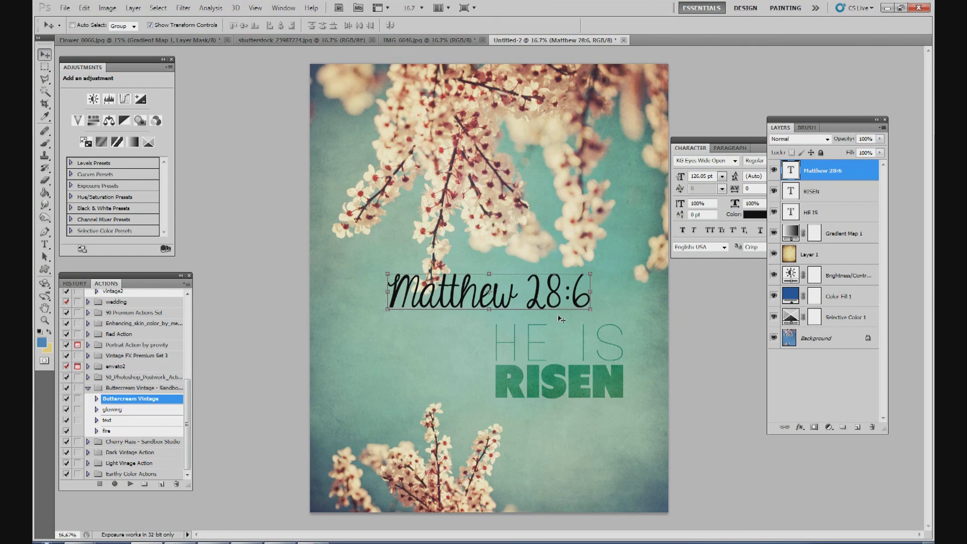
{"action": "left_click_drag", "start_coordinate": [560, 318], "coordinate": [596, 426]}
{"action": "left_click", "coordinate": [629, 377]}
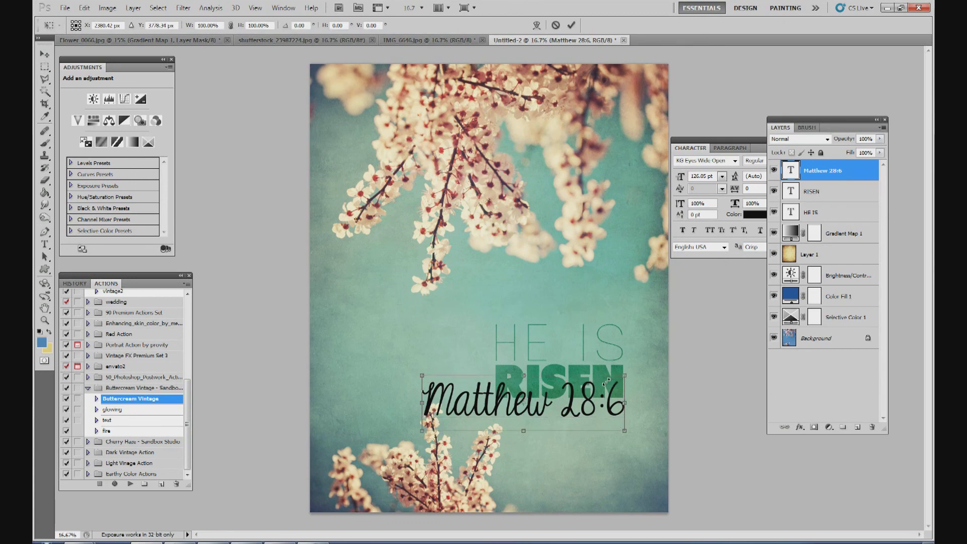
{"action": "left_click_drag", "start_coordinate": [623, 376], "coordinate": [576, 414]}
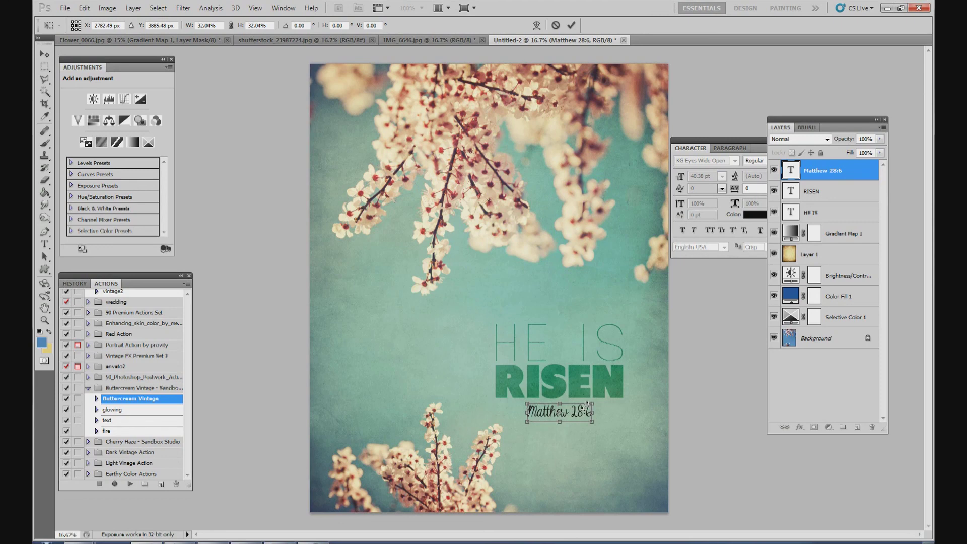
{"action": "left_click_drag", "start_coordinate": [586, 404], "coordinate": [584, 404]}
{"action": "key", "text": "Right"}
{"action": "key", "text": "Right"}
{"action": "key", "text": "Right"}
{"action": "key", "text": "Right"}
{"action": "key", "text": "Right"}
{"action": "key", "text": "Right"}
{"action": "key", "text": "Right"}
{"action": "key", "text": "Right"}
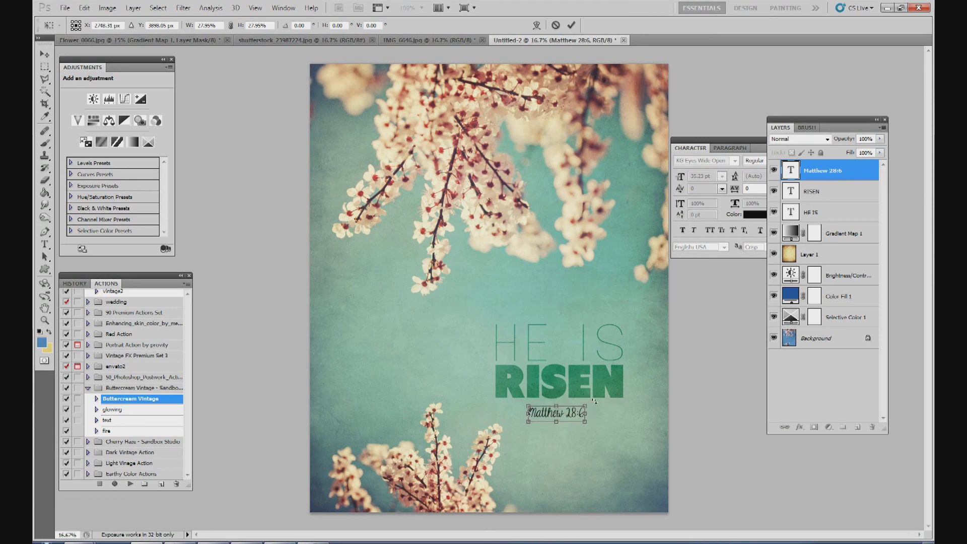
{"action": "key", "text": "Up"}
{"action": "key", "text": "Right"}
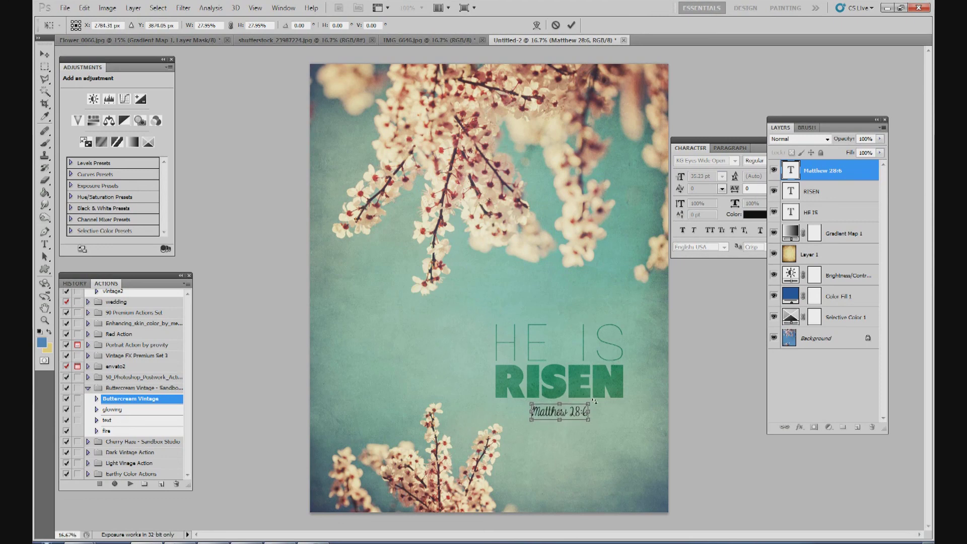
{"action": "key", "text": "Up"}
{"action": "key", "text": "Up"}
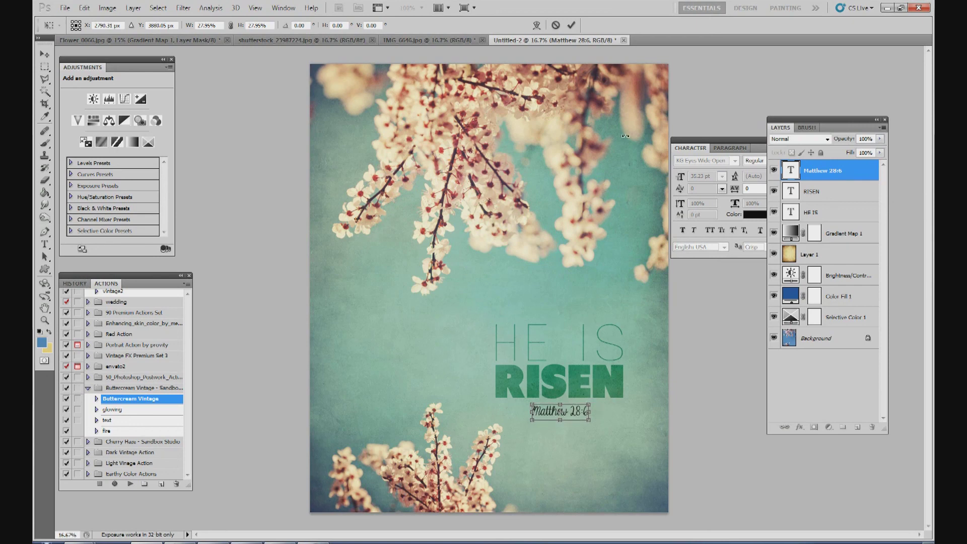
{"action": "left_click", "coordinate": [571, 25]}
Set the Matthew 28:6 layer's blend mode to Overlay.
{"action": "left_click", "coordinate": [837, 347]}
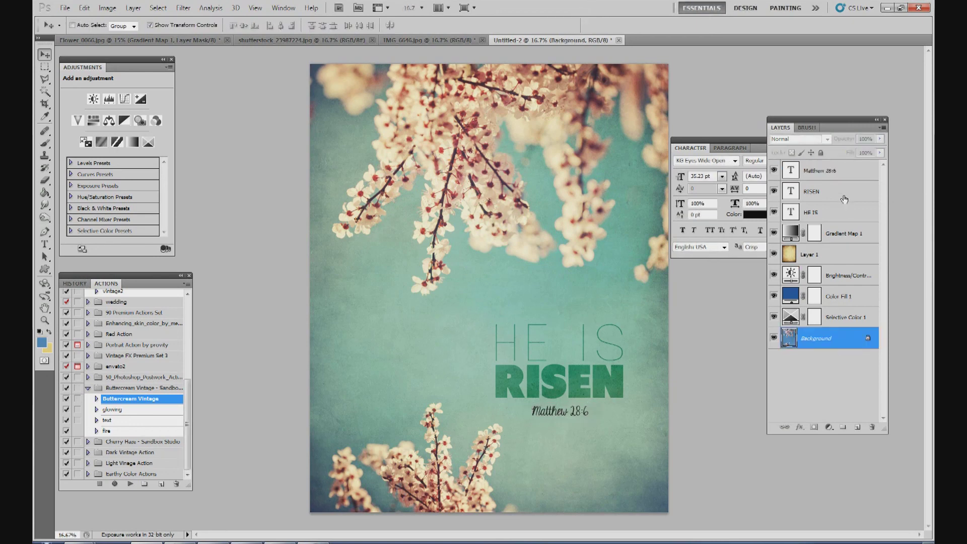
{"action": "left_click", "coordinate": [826, 175]}
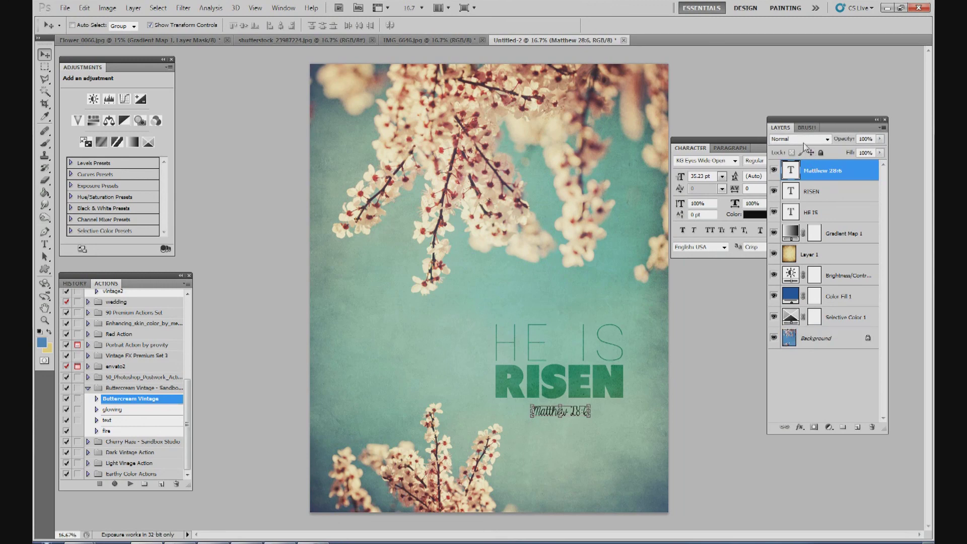
{"action": "left_click", "coordinate": [803, 143]}
{"action": "left_click", "coordinate": [805, 277]}
{"action": "left_click", "coordinate": [830, 342]}
{"action": "left_click", "coordinate": [829, 175]}
Change the Matthew 28:6 text to 32 pt and preview it beneath RISEN.
{"action": "left_click", "coordinate": [45, 244]}
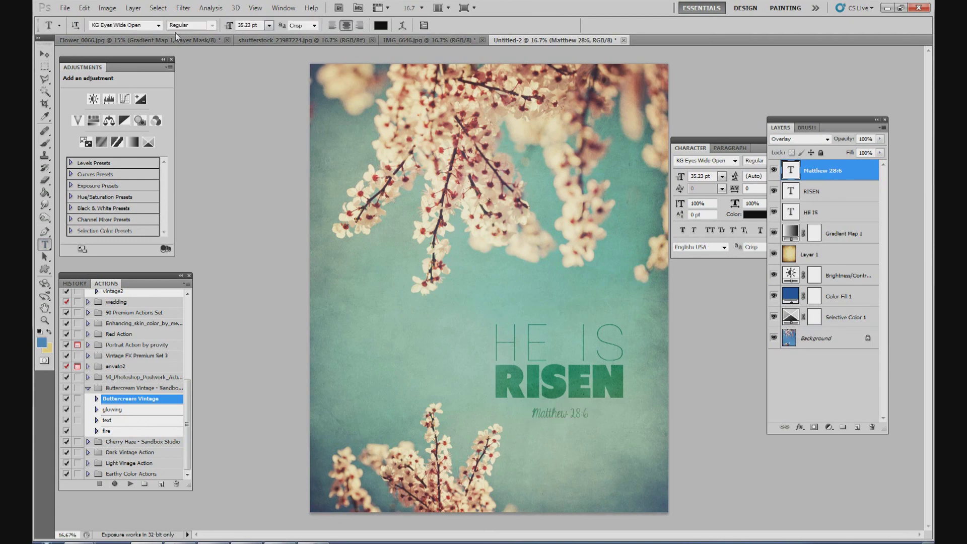
{"action": "double_click", "coordinate": [259, 26]}
{"action": "type", "text": "32"}
{"action": "key", "text": "Return"}
{"action": "left_click", "coordinate": [45, 54]}
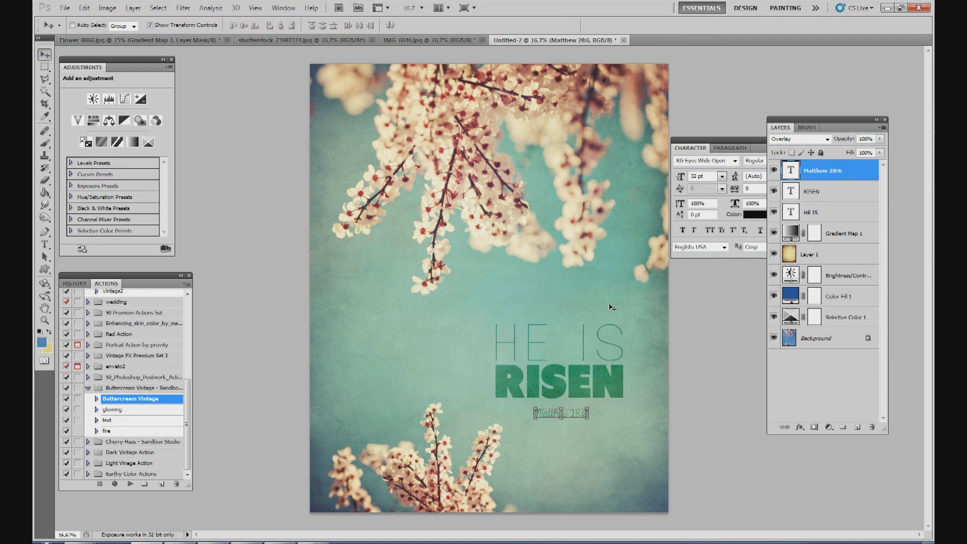
{"action": "left_click", "coordinate": [817, 345]}
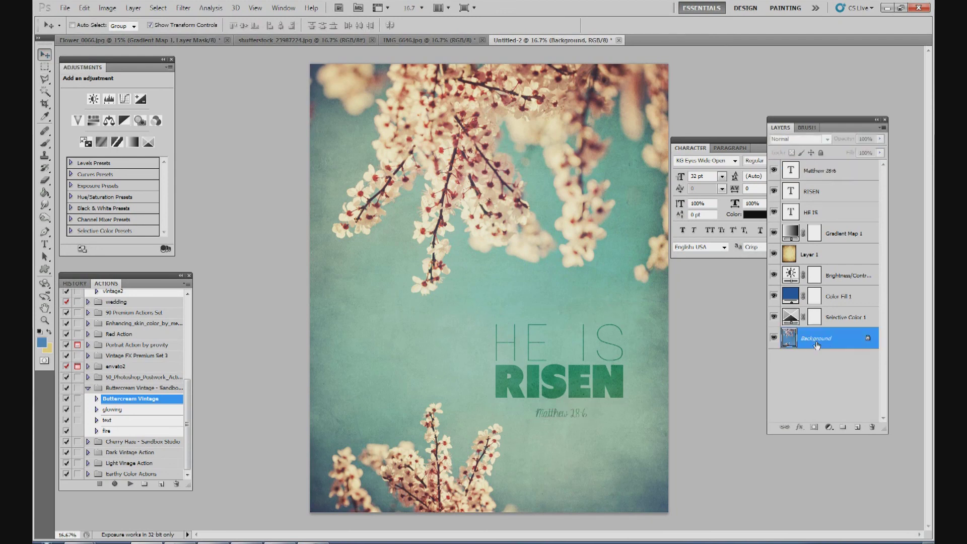
{"action": "left_click", "coordinate": [829, 173]}
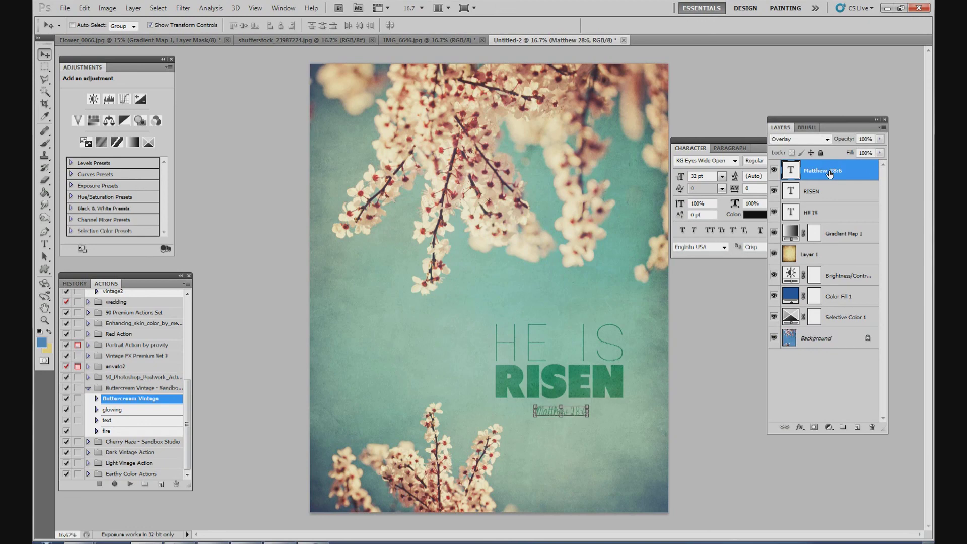
{"action": "left_click", "coordinate": [835, 338]}
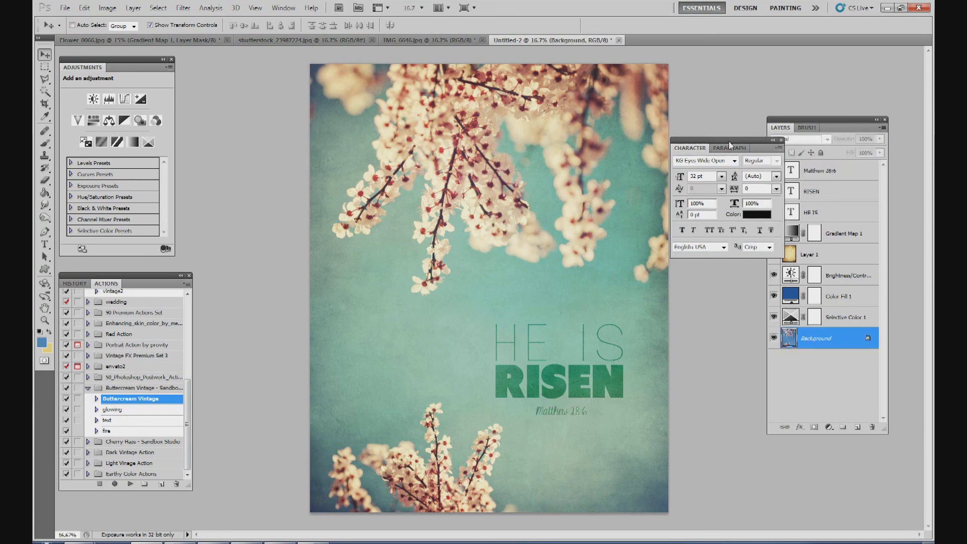
{"action": "left_click_drag", "start_coordinate": [775, 142], "coordinate": [749, 147]}
Close the Character panel, view the IMG_6646.jpg photo, then return to the Untitled-2 poster.
{"action": "left_click", "coordinate": [755, 144]}
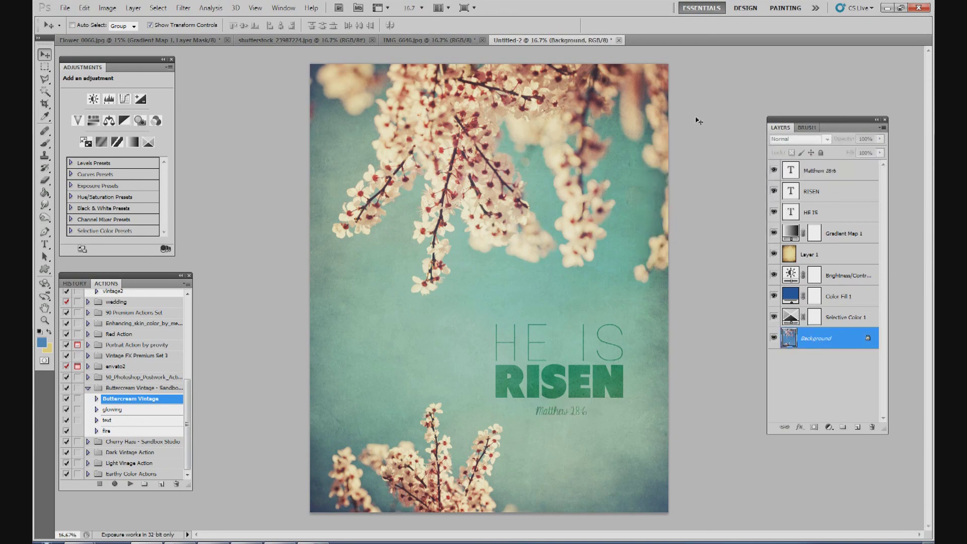
{"action": "left_click", "coordinate": [413, 40]}
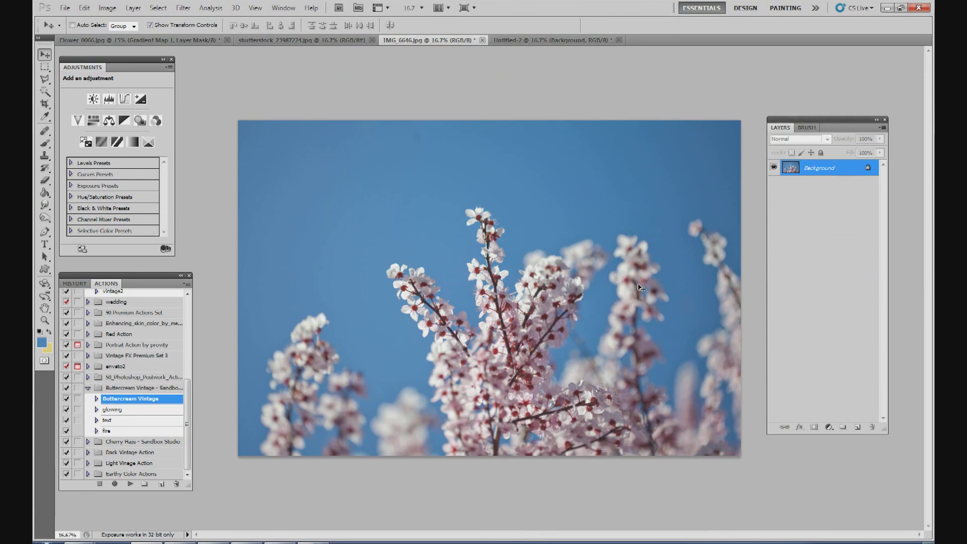
{"action": "left_click", "coordinate": [544, 43]}
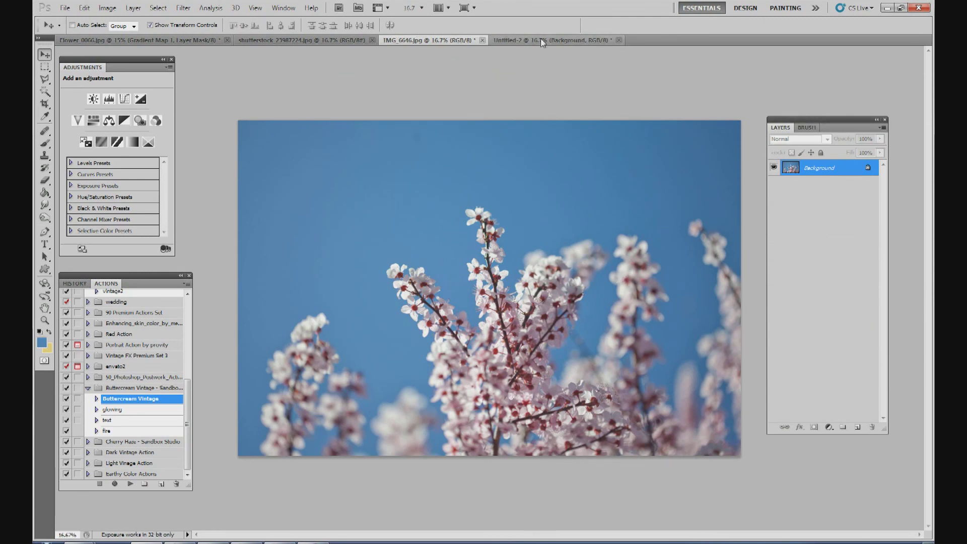